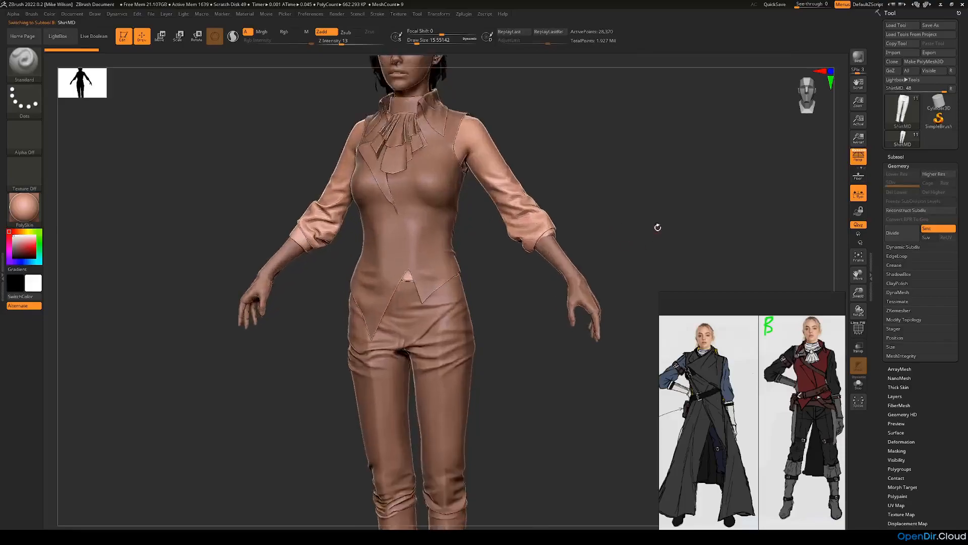
# Isolate the shirt from the other subtools and set the brush draw size to about 62.
pyautogui.click(858, 384)
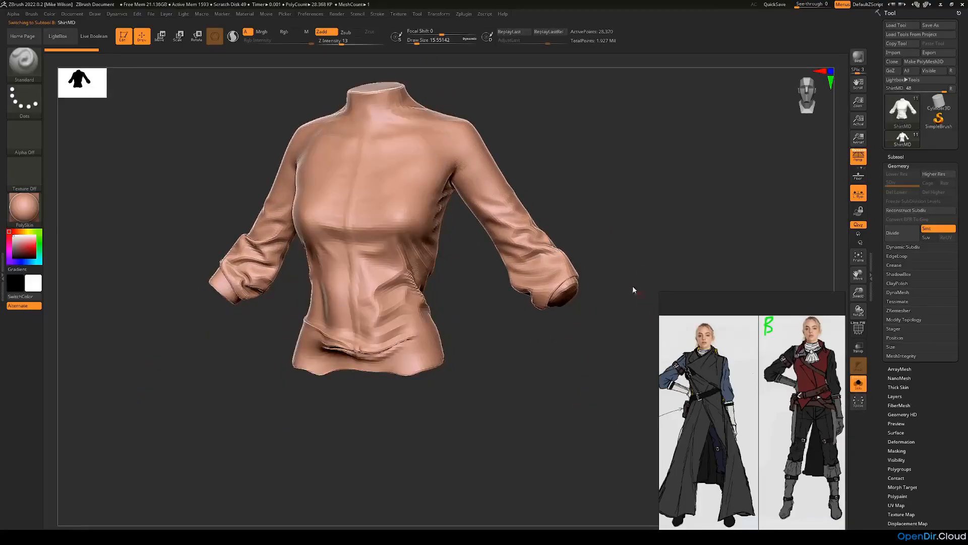
pyautogui.moveTo(366, 275)
pyautogui.mouseDown(button='right')
pyautogui.moveTo(480, 313)
pyautogui.moveTo(347, 347)
pyautogui.mouseUp(button='right')
pyautogui.press('space')
pyautogui.moveTo(385, 339)
pyautogui.mouseDown()
pyautogui.moveTo(393, 339)
pyautogui.moveTo(348, 343)
pyautogui.moveTo(373, 348)
pyautogui.moveTo(321, 331)
pyautogui.mouseUp()
# Sculpt and smooth the broad cloth folds across the shirt's chest and waist with the Standard brush.
pyautogui.moveTo(473, 301)
pyautogui.mouseDown()
pyautogui.moveTo(493, 293)
pyautogui.moveTo(501, 231)
pyautogui.moveTo(502, 295)
pyautogui.moveTo(383, 293)
pyautogui.mouseUp()
pyautogui.keyDown('shift'); pyautogui.moveTo(482, 280); pyautogui.dragTo(567, 308); pyautogui.keyUp('shift')
pyautogui.keyDown('shift'); pyautogui.moveTo(610, 283); pyautogui.dragTo(573, 289); pyautogui.keyUp('shift')
pyautogui.moveTo(646, 268)
pyautogui.mouseDown()
pyautogui.moveTo(601, 303)
pyautogui.moveTo(612, 310)
pyautogui.moveTo(536, 316)
pyautogui.mouseUp()
pyautogui.moveTo(372, 385); pyautogui.dragTo(469, 385)
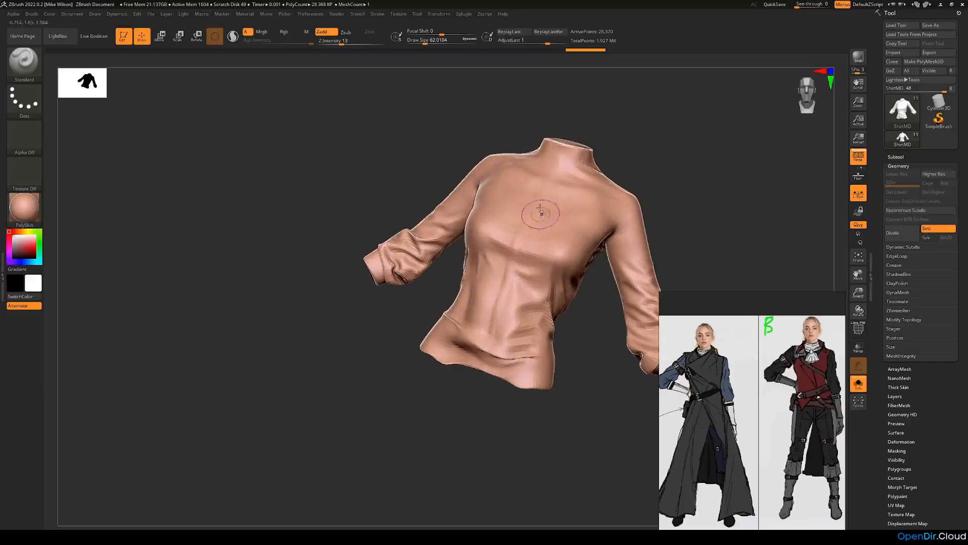
pyautogui.moveTo(676, 184)
pyautogui.mouseDown()
pyautogui.moveTo(709, 192)
pyautogui.moveTo(626, 289)
pyautogui.mouseUp()
pyautogui.moveTo(394, 345)
pyautogui.mouseDown()
pyautogui.moveTo(448, 297)
pyautogui.moveTo(455, 207)
pyautogui.moveTo(428, 214)
pyautogui.mouseUp()
pyautogui.moveTo(688, 219); pyautogui.dragTo(787, 237)
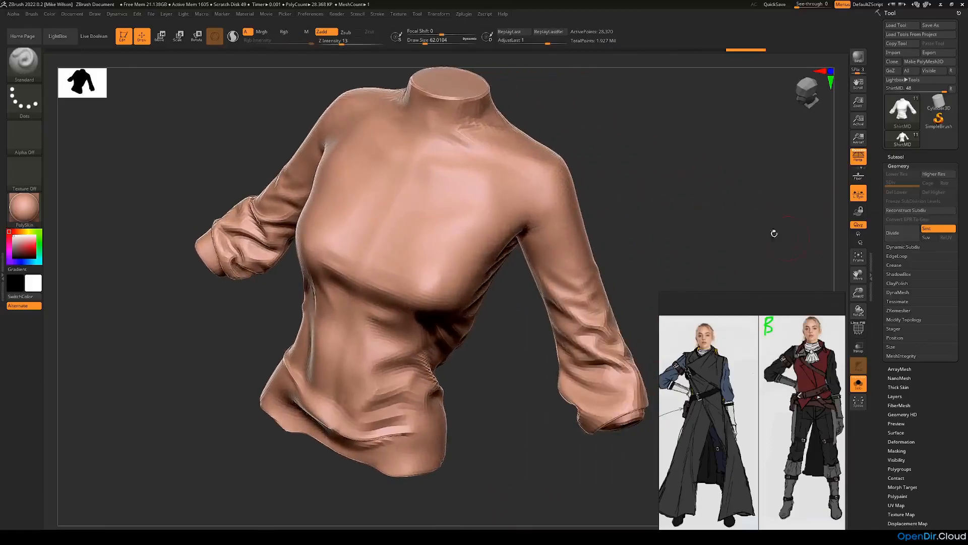
# Set the brush draw size to about 39 and divide the shirt mesh to subdivision level 2.
pyautogui.moveTo(702, 211); pyautogui.dragTo(705, 196)
pyautogui.press('space')
pyautogui.moveTo(681, 226)
pyautogui.mouseDown()
pyautogui.moveTo(623, 214)
pyautogui.moveTo(563, 273)
pyautogui.moveTo(618, 270)
pyautogui.mouseUp()
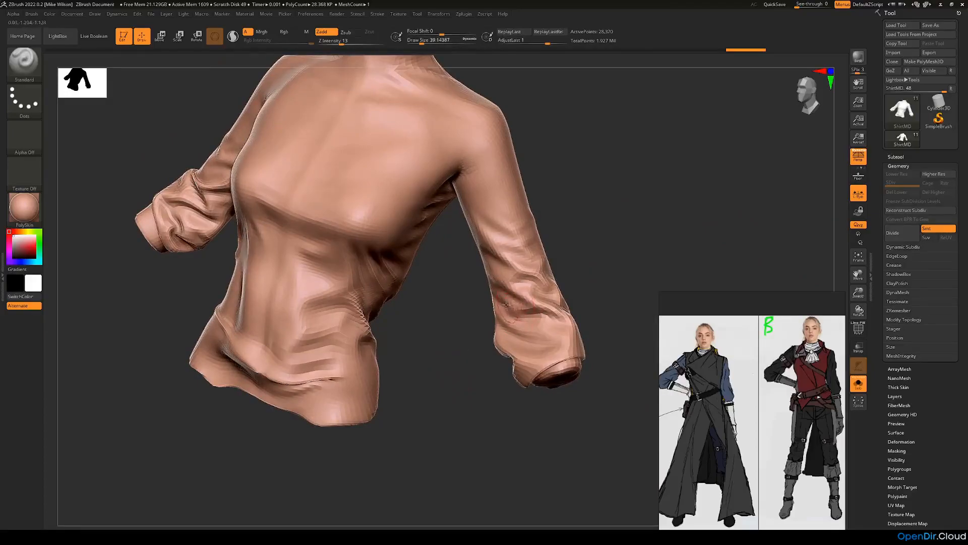
pyautogui.hotkey('ctrl', 'd')
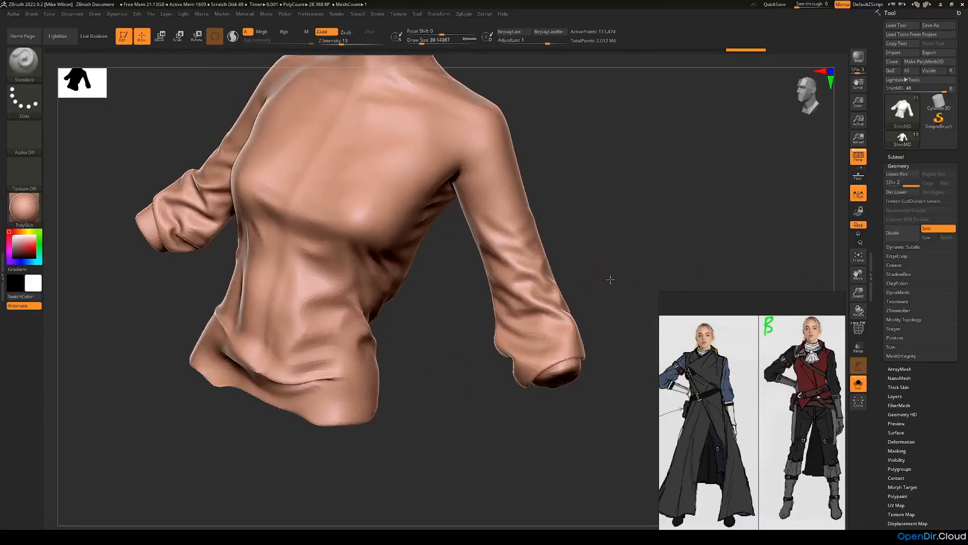
pyautogui.moveTo(610, 279); pyautogui.dragTo(603, 294)
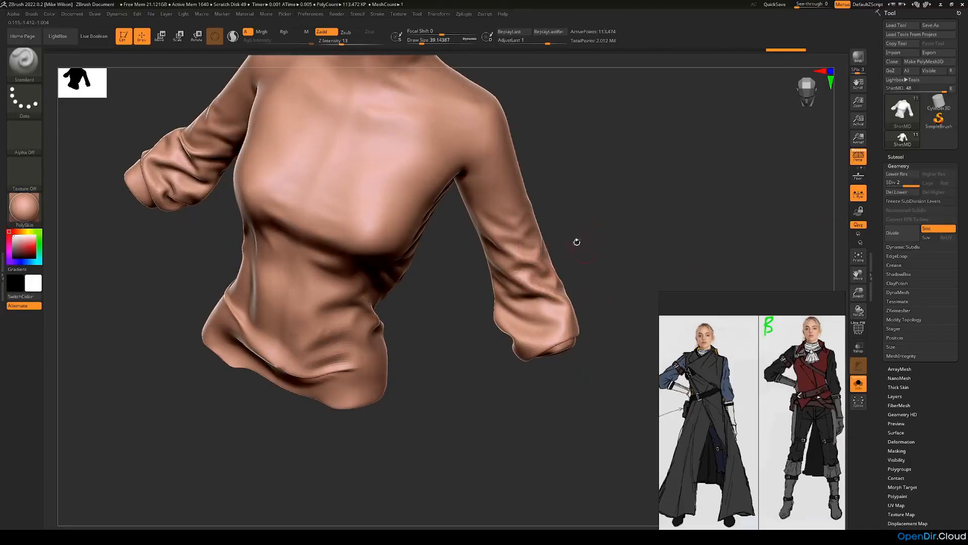
# Examine the folds and cuff of the wearer's left sleeve from several sides.
pyautogui.press('space')
pyautogui.moveTo(583, 248); pyautogui.dragTo(573, 248)
pyautogui.moveTo(623, 272)
pyautogui.mouseDown()
pyautogui.moveTo(643, 274)
pyautogui.moveTo(672, 236)
pyautogui.moveTo(659, 232)
pyautogui.moveTo(666, 207)
pyautogui.moveTo(625, 151)
pyautogui.moveTo(582, 246)
pyautogui.mouseUp()
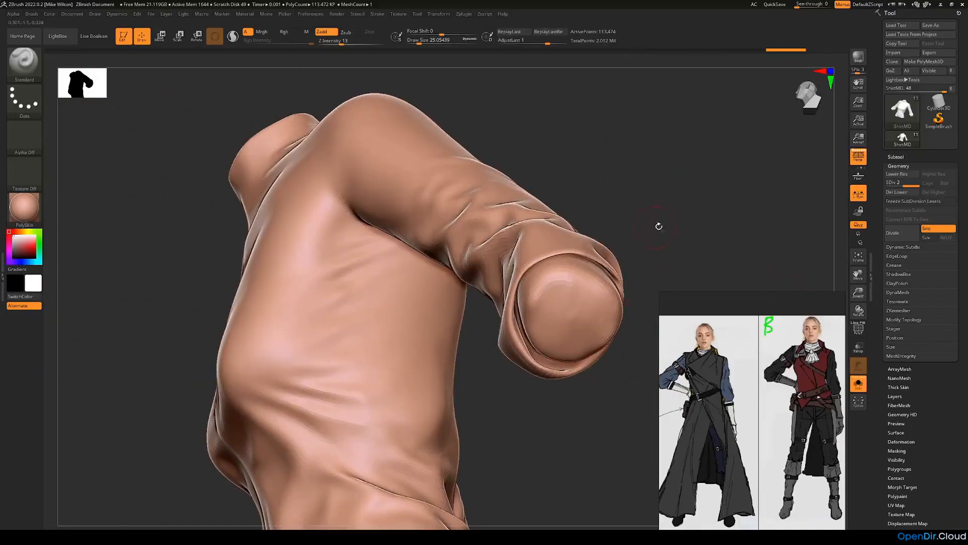
pyautogui.moveTo(656, 227); pyautogui.dragTo(588, 335)
pyautogui.moveTo(678, 250); pyautogui.dragTo(593, 329)
pyautogui.moveTo(606, 390); pyautogui.dragTo(586, 311)
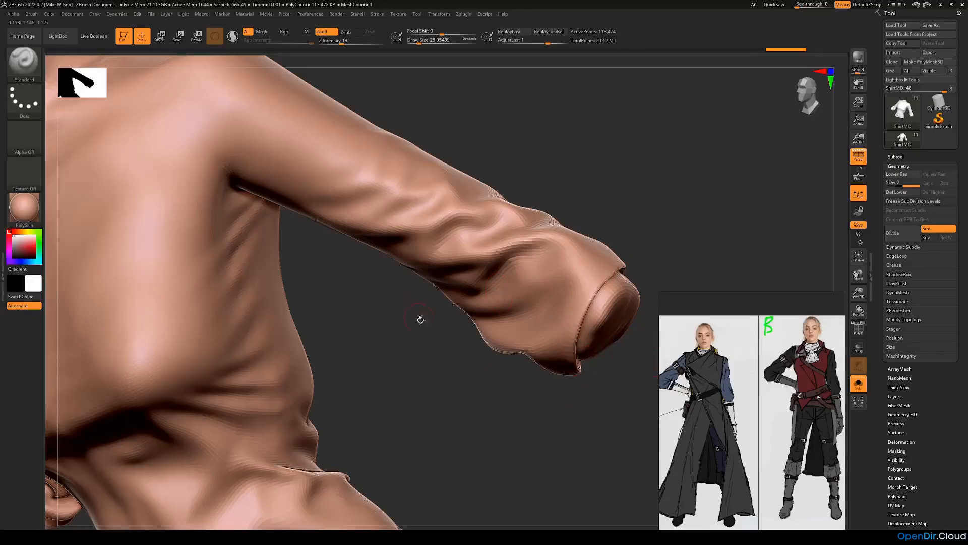
pyautogui.moveTo(419, 315); pyautogui.dragTo(439, 361)
pyautogui.moveTo(633, 198); pyautogui.dragTo(610, 270)
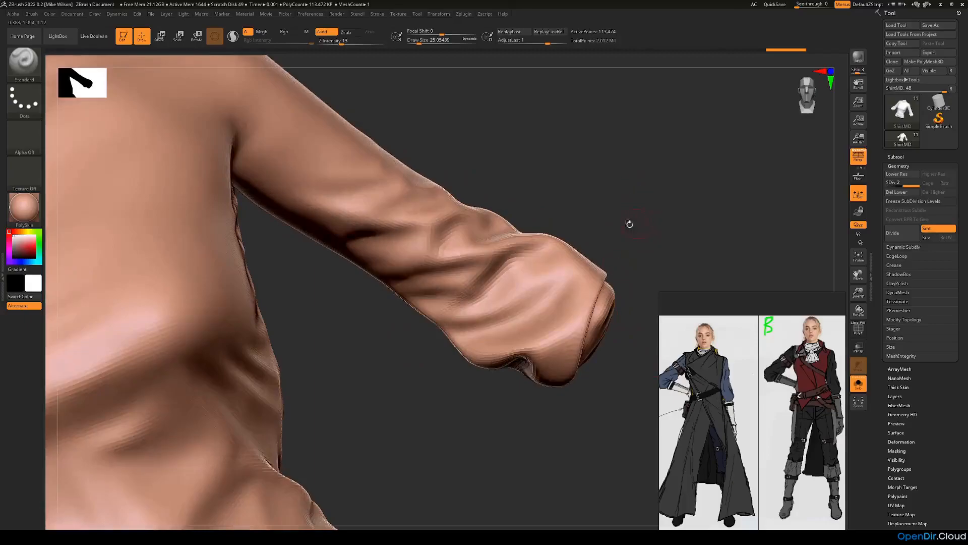
# Sculpt fine folds on the left sleeve's forearm with a draw size of about 15.6 and Z Intensity 12.
pyautogui.press('space')
pyautogui.moveTo(593, 236); pyautogui.dragTo(588, 236)
pyautogui.moveTo(414, 351)
pyautogui.mouseDown()
pyautogui.moveTo(382, 353)
pyautogui.moveTo(383, 328)
pyautogui.mouseUp()
pyautogui.moveTo(454, 273)
pyautogui.mouseDown()
pyautogui.moveTo(411, 277)
pyautogui.moveTo(446, 270)
pyautogui.mouseUp()
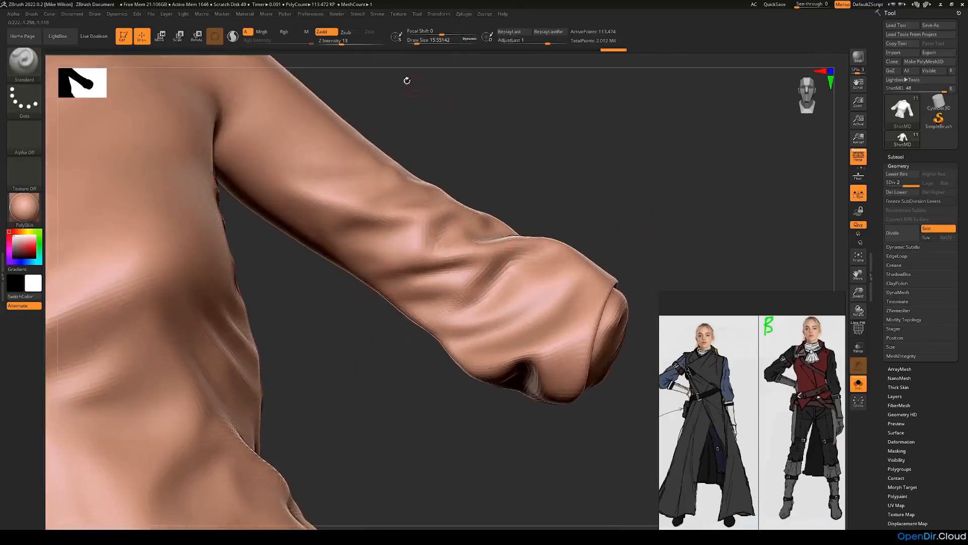
pyautogui.click(341, 42)
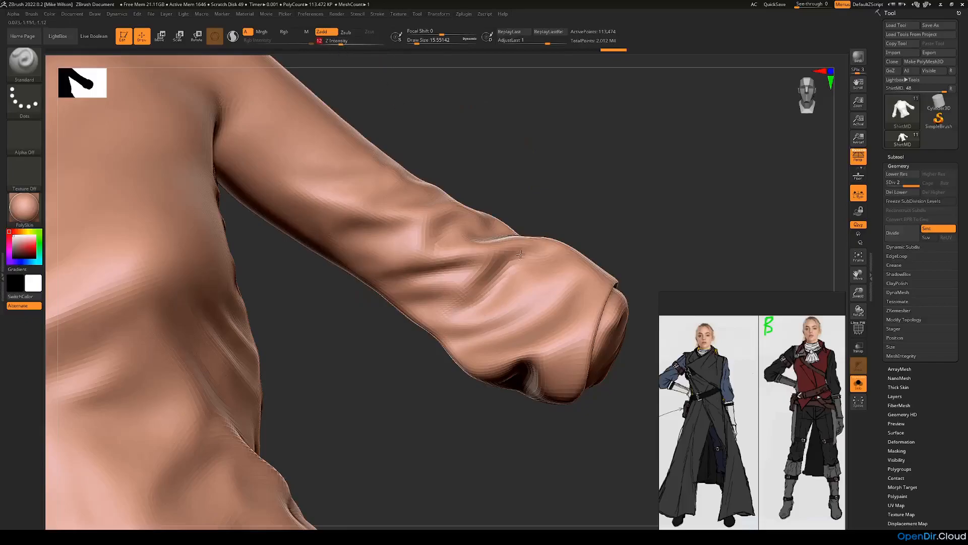
pyautogui.moveTo(383, 348); pyautogui.dragTo(388, 383)
pyautogui.moveTo(477, 301)
pyautogui.mouseDown()
pyautogui.moveTo(511, 267)
pyautogui.moveTo(557, 248)
pyautogui.mouseUp()
pyautogui.moveTo(658, 209)
pyautogui.keyDown('alt'); pyautogui.mouseDown()
pyautogui.moveTo(498, 286)
pyautogui.moveTo(539, 265)
pyautogui.moveTo(528, 275)
pyautogui.moveTo(549, 296)
pyautogui.mouseUp(); pyautogui.keyUp('alt')
pyautogui.moveTo(488, 313)
pyautogui.mouseDown()
pyautogui.moveTo(528, 313)
pyautogui.moveTo(560, 298)
pyautogui.moveTo(519, 338)
pyautogui.moveTo(542, 309)
pyautogui.mouseUp()
# Set the draw size to about 23.3 and rework the forearm folds toward the left cuff, undoing an unwanted stroke.
pyautogui.press('space')
pyautogui.moveTo(575, 313); pyautogui.dragTo(573, 339)
pyautogui.moveTo(514, 300); pyautogui.dragTo(537, 284)
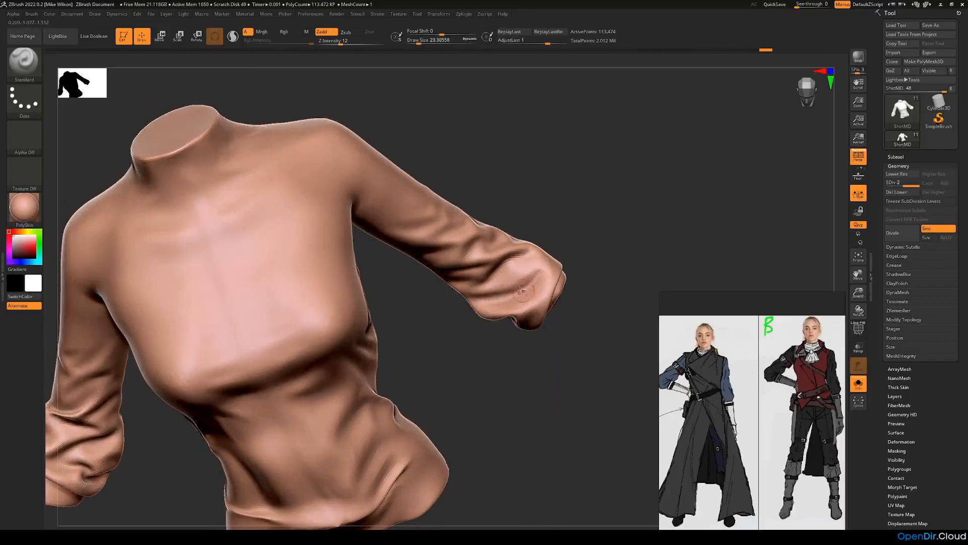
pyautogui.moveTo(593, 248); pyautogui.dragTo(530, 281)
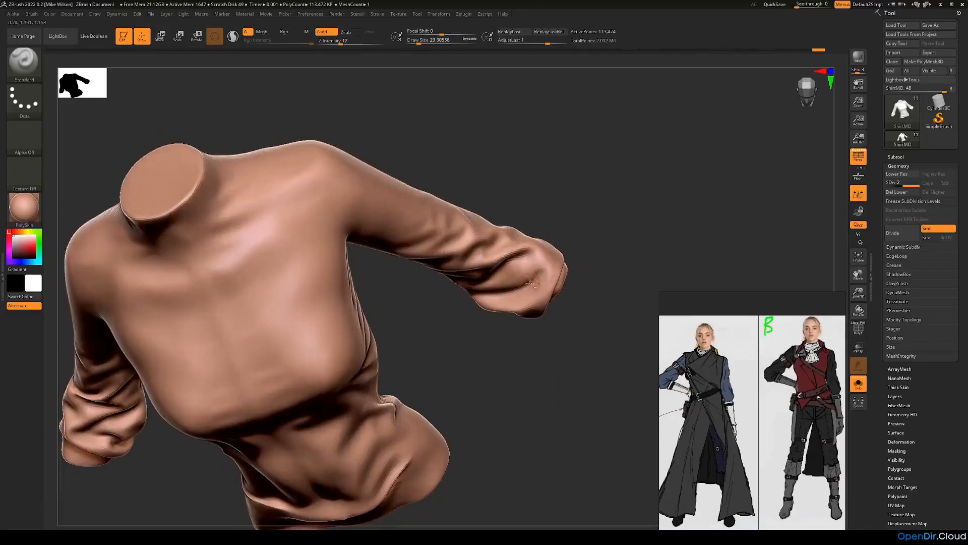
pyautogui.hotkey('ctrl', 'z')
pyautogui.moveTo(570, 315); pyautogui.dragTo(529, 280)
pyautogui.moveTo(601, 255); pyautogui.dragTo(428, 299)
pyautogui.moveTo(473, 259); pyautogui.dragTo(465, 254)
pyautogui.moveTo(600, 253); pyautogui.dragTo(485, 250)
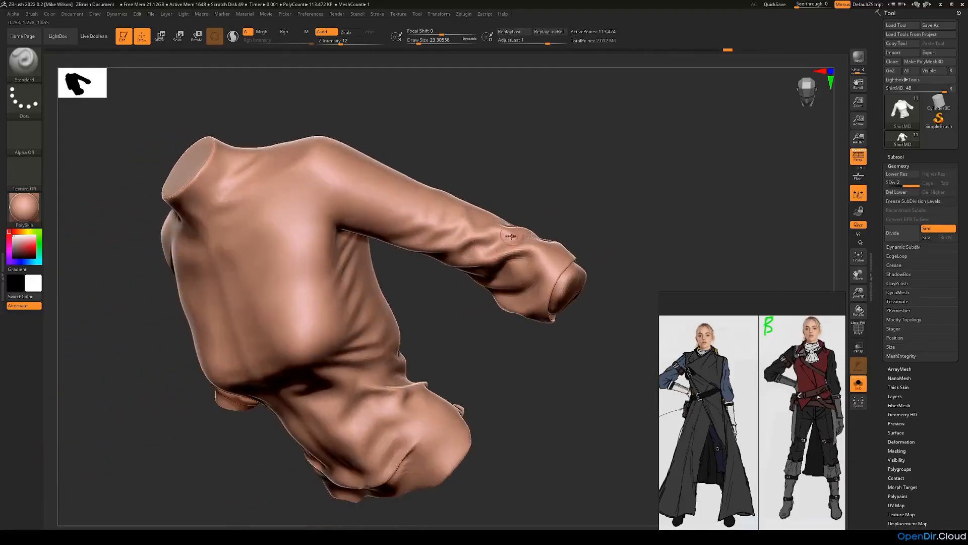
# Deepen the bunched folds between the left sleeve's elbow and cuff along the top of the forearm.
pyautogui.hotkey('ctrl', 'z')
pyautogui.hotkey('ctrl', 'z')
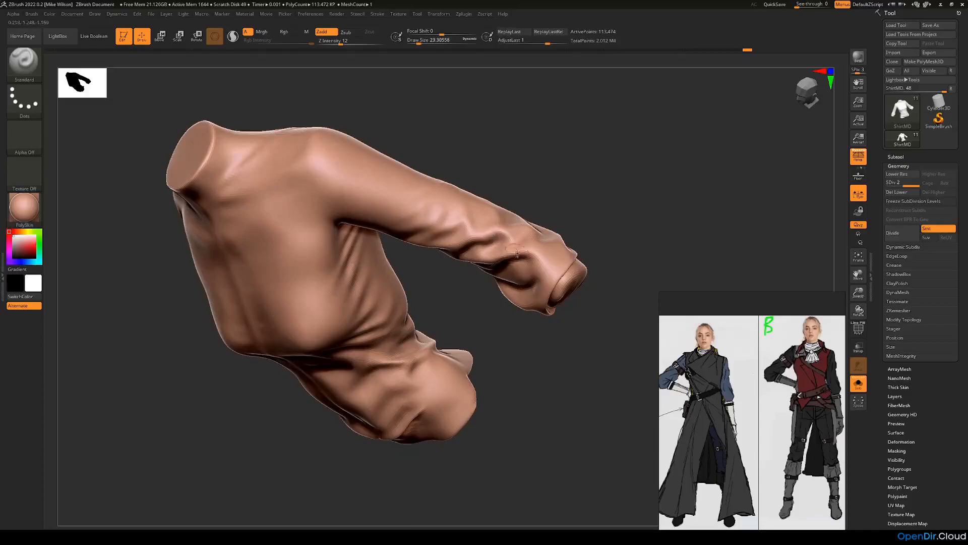
pyautogui.hotkey('ctrl', 'shift', 'z')
pyautogui.hotkey('ctrl', 'shift', 'z')
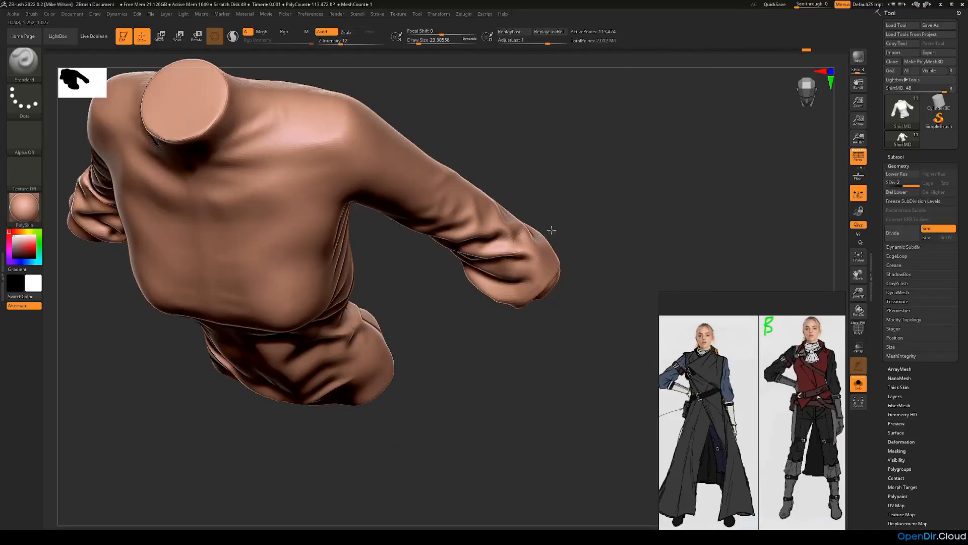
pyautogui.hotkey('ctrl', 'shift', 'z')
pyautogui.hotkey('ctrl', 'shift', 'z')
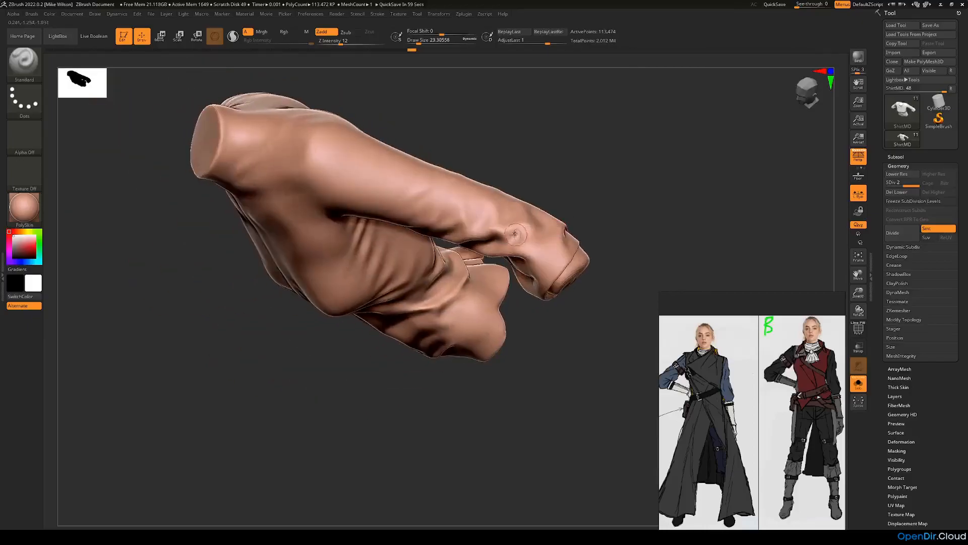
pyautogui.hotkey('ctrl', 'shift', 'z')
pyautogui.hotkey('ctrl', 'shift', 'z')
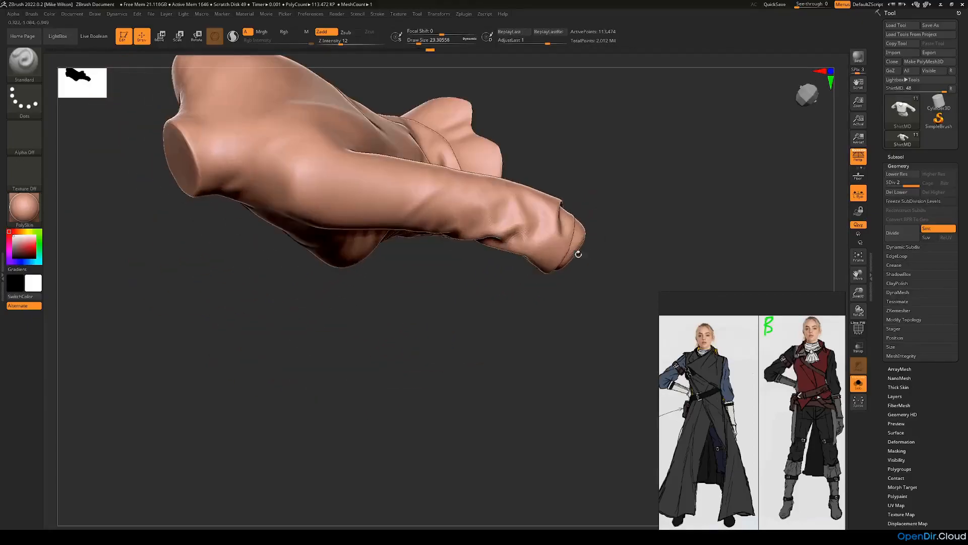
# Shape the creases on the outer side of the left forearm just above the cuff.
pyautogui.moveTo(608, 219); pyautogui.dragTo(577, 272)
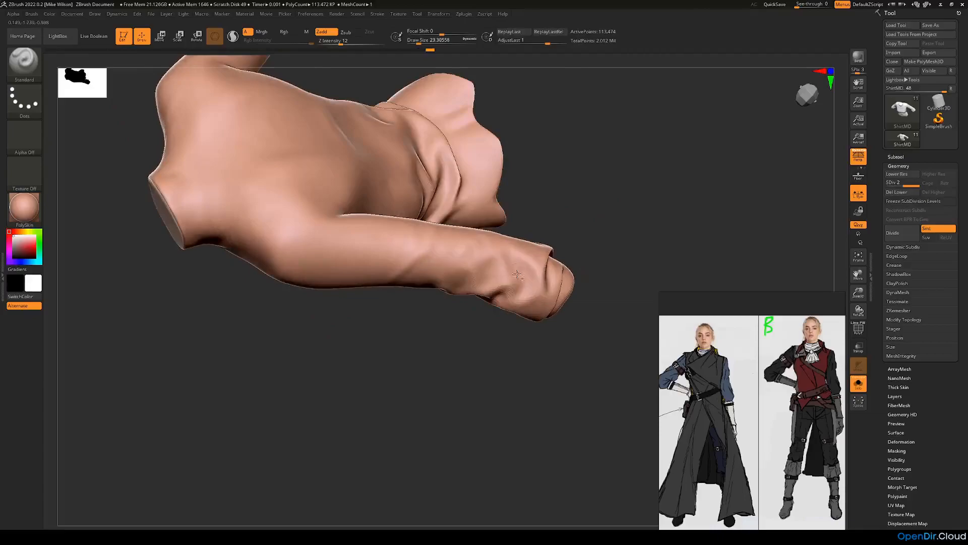
pyautogui.hotkey('ctrl', 'shift', 'z')
pyautogui.hotkey('ctrl', 'shift', 'z')
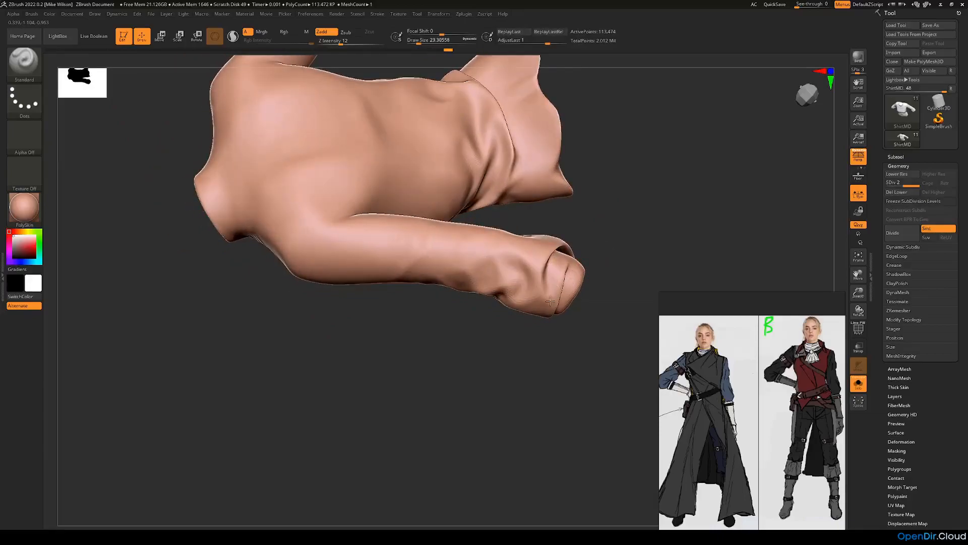
pyautogui.hotkey('ctrl', 'shift', 'z')
pyautogui.moveTo(560, 268)
pyautogui.mouseDown(button='right')
pyautogui.moveTo(585, 244)
pyautogui.moveTo(553, 271)
pyautogui.mouseUp(button='right')
# Continue the folds around the back of the left forearm into the cuff.
pyautogui.hotkey('ctrl', 'shift', 'z')
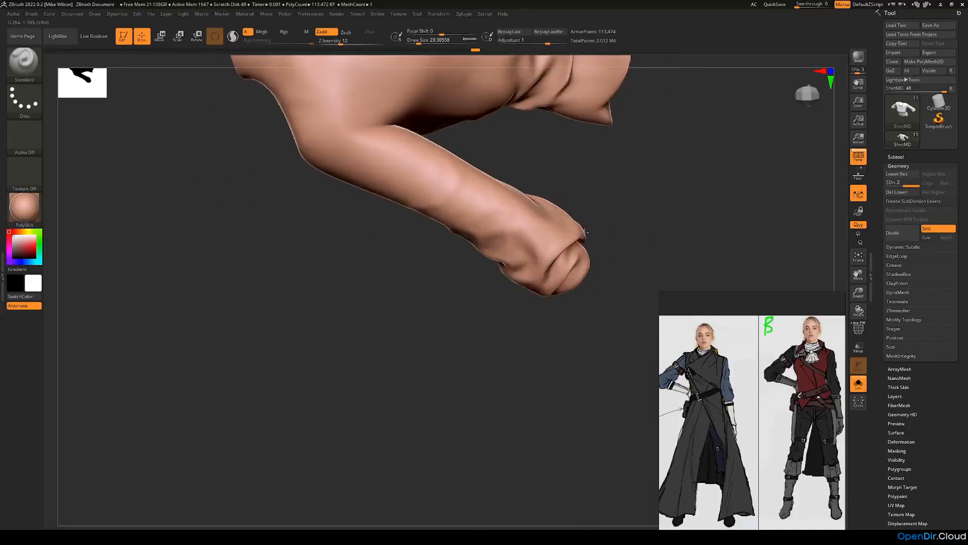
pyautogui.hotkey('ctrl', 'shift', 'z')
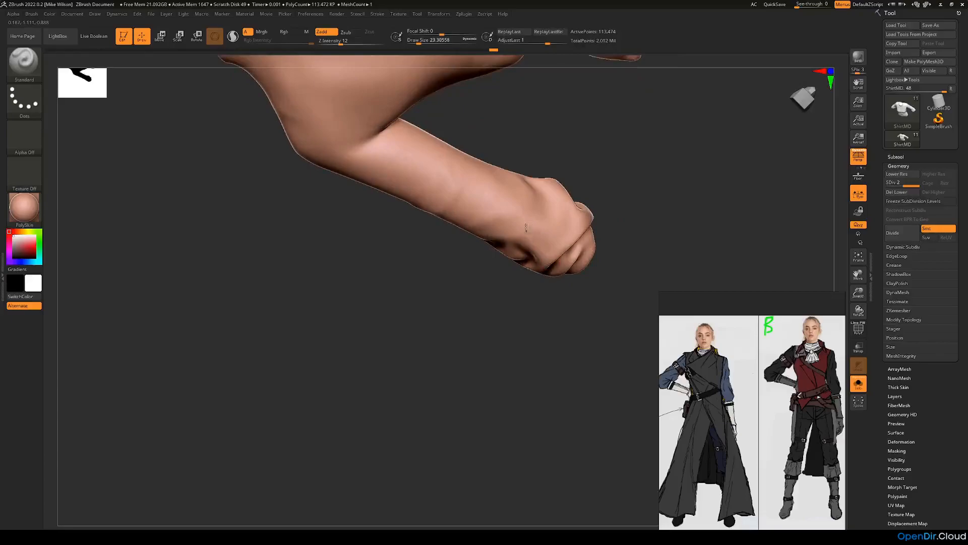
pyautogui.hotkey('ctrl', 'shift', 'z')
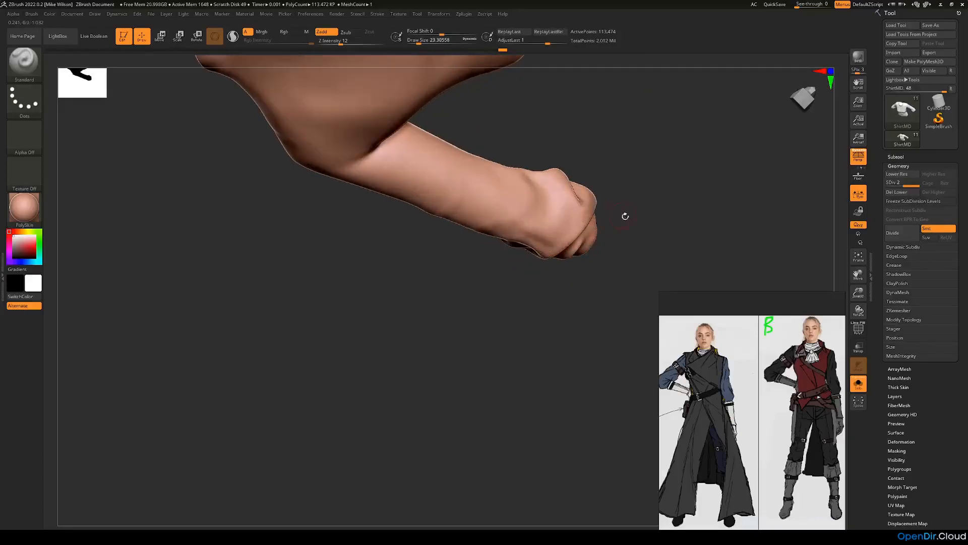
pyautogui.hotkey('ctrl', 'shift', 'z')
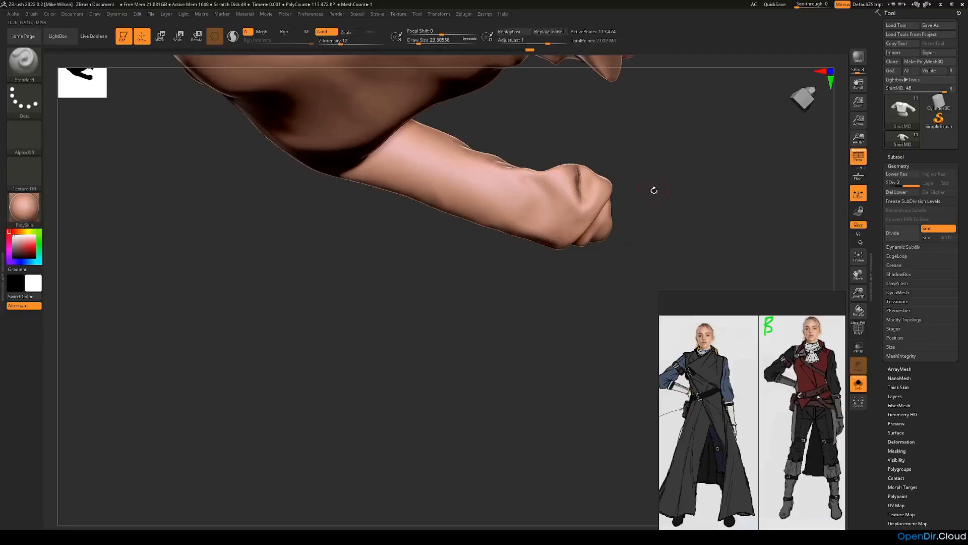
pyautogui.hotkey('ctrl', 'shift', 'z')
pyautogui.hotkey('ctrl', 'shift', 'z')
# Sculpt folds running from the inner edge of the left sleeve across the elbow.
pyautogui.moveTo(625, 235); pyautogui.dragTo(492, 291)
pyautogui.moveTo(485, 244); pyautogui.dragTo(420, 243)
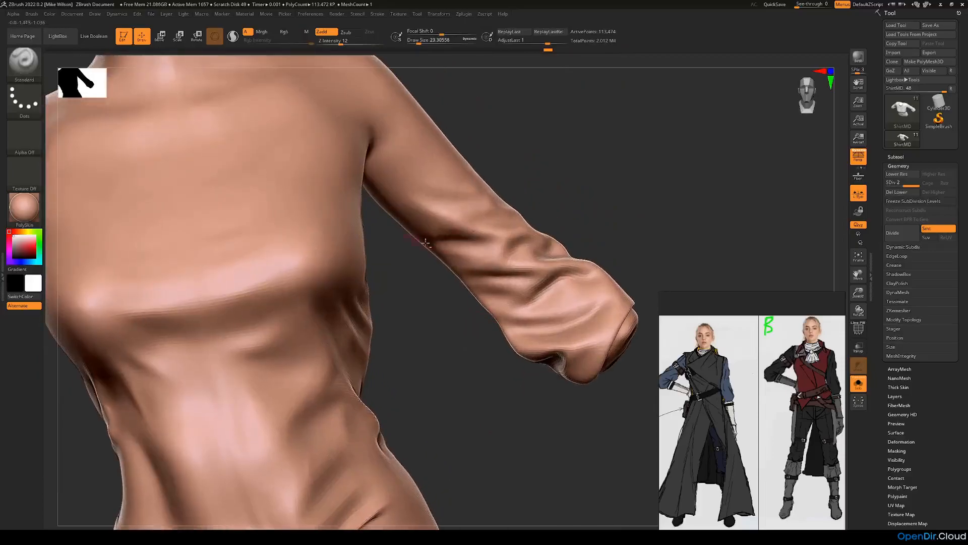
pyautogui.moveTo(479, 235); pyautogui.dragTo(440, 238)
pyautogui.keyDown('alt'); pyautogui.moveTo(458, 231); pyautogui.dragTo(468, 277, button='right'); pyautogui.keyUp('alt')
pyautogui.moveTo(471, 274); pyautogui.dragTo(440, 281)
# Carry the elbow folds around the back and underside of the left sleeve.
pyautogui.moveTo(585, 239)
pyautogui.mouseDown()
pyautogui.moveTo(554, 292)
pyautogui.moveTo(545, 264)
pyautogui.mouseUp()
pyautogui.moveTo(433, 336); pyautogui.dragTo(444, 326)
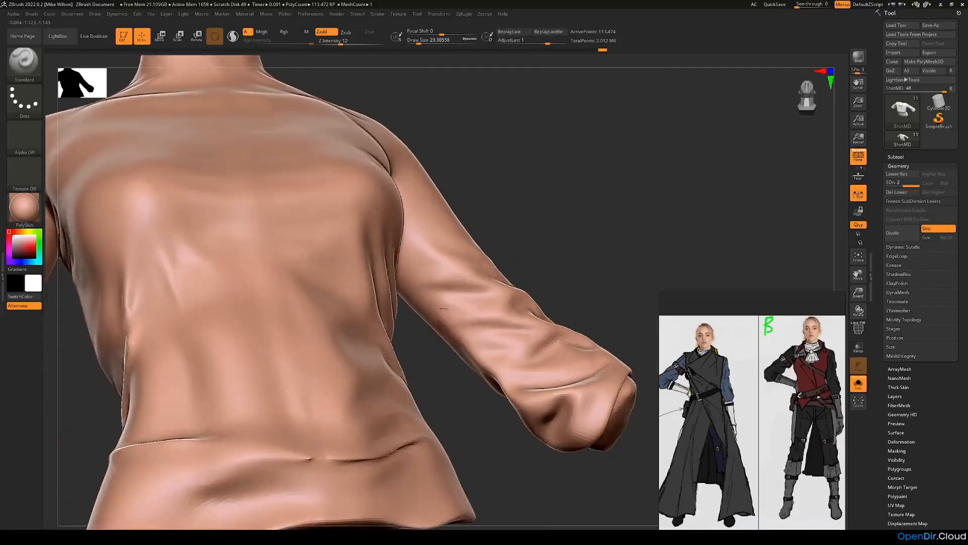
pyautogui.moveTo(553, 301); pyautogui.dragTo(426, 305)
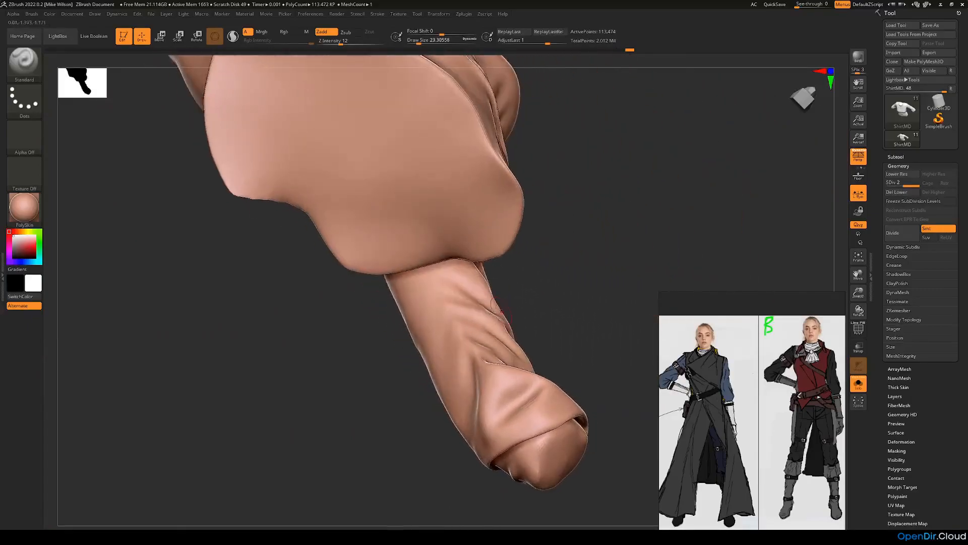
pyautogui.moveTo(535, 318); pyautogui.dragTo(414, 344)
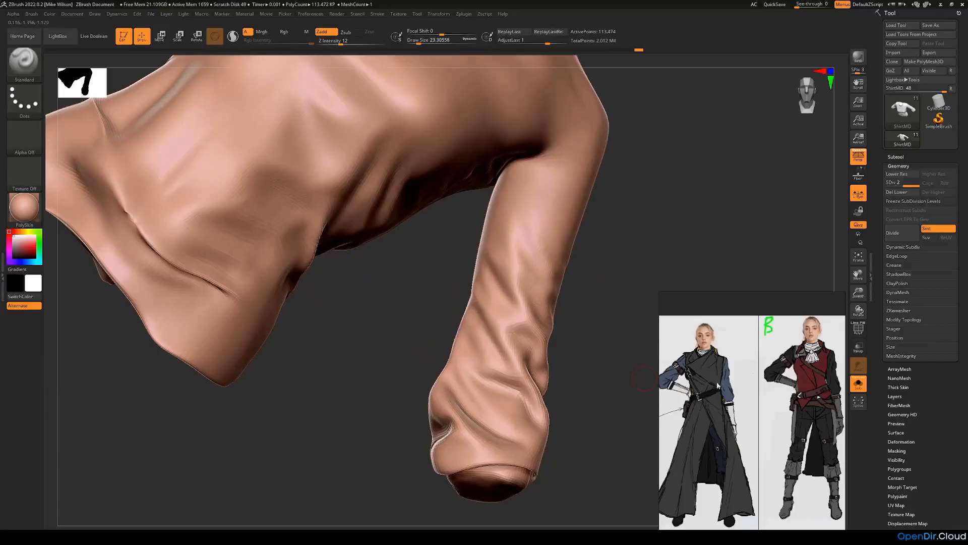
# Refine the diagonal folds around the left elbow and smooth their transitions.
pyautogui.moveTo(402, 306); pyautogui.dragTo(459, 257)
pyautogui.moveTo(460, 385); pyautogui.dragTo(463, 290)
pyautogui.moveTo(565, 291)
pyautogui.mouseDown()
pyautogui.moveTo(590, 268)
pyautogui.moveTo(503, 312)
pyautogui.moveTo(559, 266)
pyautogui.moveTo(531, 275)
pyautogui.moveTo(411, 340)
pyautogui.moveTo(460, 315)
pyautogui.mouseUp()
pyautogui.moveTo(550, 303)
pyautogui.mouseDown()
pyautogui.moveTo(441, 339)
pyautogui.moveTo(431, 364)
pyautogui.moveTo(441, 301)
pyautogui.mouseUp()
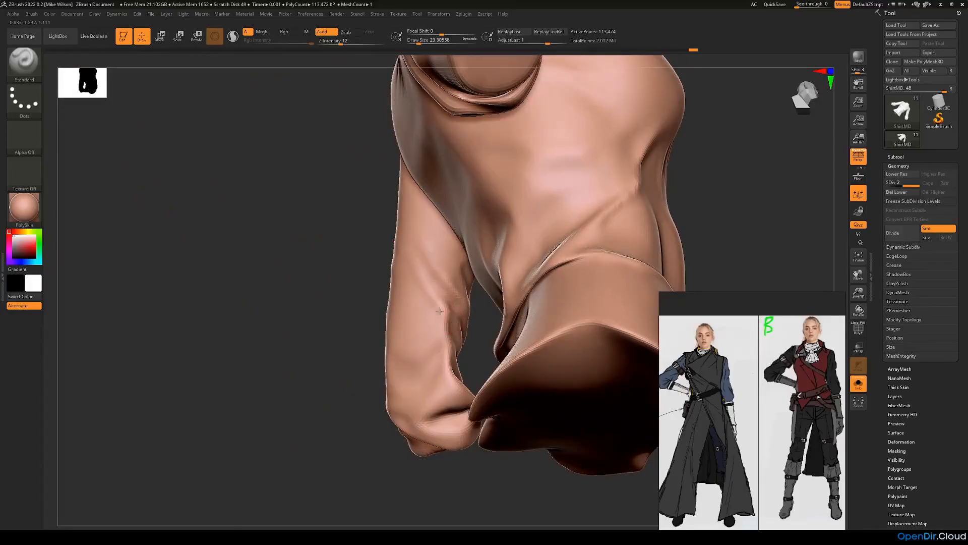
pyautogui.moveTo(439, 325); pyautogui.dragTo(435, 307)
pyautogui.moveTo(403, 367); pyautogui.dragTo(357, 369)
pyautogui.keyDown('shift'); pyautogui.moveTo(443, 323); pyautogui.dragTo(437, 303); pyautogui.keyUp('shift')
pyautogui.moveTo(423, 339)
pyautogui.mouseDown(button='right')
pyautogui.moveTo(313, 386)
pyautogui.moveTo(538, 288)
pyautogui.moveTo(421, 349)
pyautogui.mouseUp(button='right')
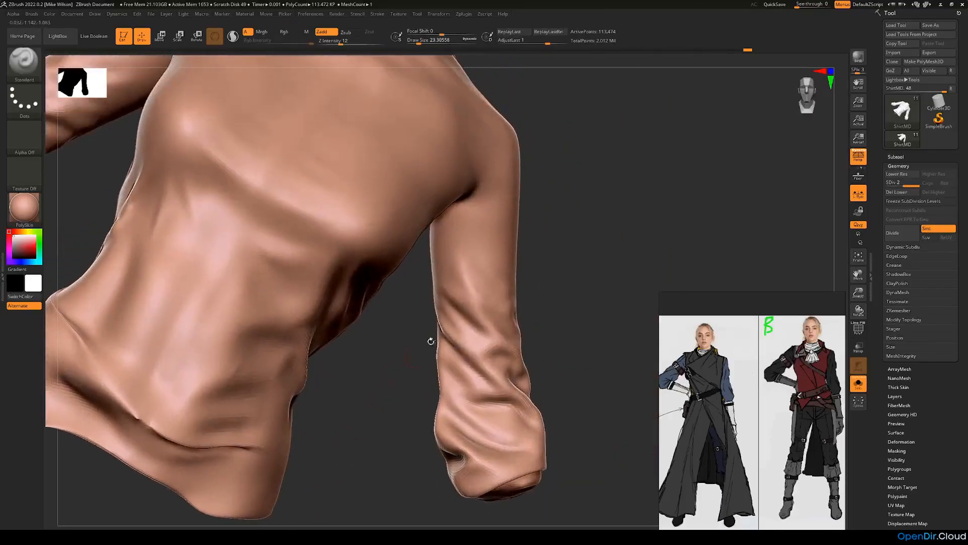
# Mask one band above the left elbow and another across the forearm with a draw size of about 53.8.
pyautogui.moveTo(408, 299)
pyautogui.mouseDown(button='right')
pyautogui.moveTo(429, 293)
pyautogui.moveTo(432, 302)
pyautogui.moveTo(423, 285)
pyautogui.moveTo(368, 298)
pyautogui.moveTo(367, 275)
pyautogui.moveTo(446, 294)
pyautogui.mouseUp(button='right')
pyautogui.moveTo(365, 310)
pyautogui.mouseDown(button='right')
pyautogui.moveTo(516, 267)
pyautogui.moveTo(407, 309)
pyautogui.moveTo(433, 291)
pyautogui.moveTo(534, 301)
pyautogui.moveTo(484, 283)
pyautogui.mouseUp(button='right')
pyautogui.press('space')
pyautogui.moveTo(484, 282)
pyautogui.keyDown('ctrl'); pyautogui.mouseDown()
pyautogui.moveTo(434, 237)
pyautogui.moveTo(429, 272)
pyautogui.moveTo(477, 287)
pyautogui.moveTo(519, 320)
pyautogui.mouseUp(); pyautogui.keyUp('ctrl')
pyautogui.moveTo(519, 320)
pyautogui.mouseDown(button='right')
pyautogui.moveTo(557, 320)
pyautogui.moveTo(551, 326)
pyautogui.mouseUp(button='right')
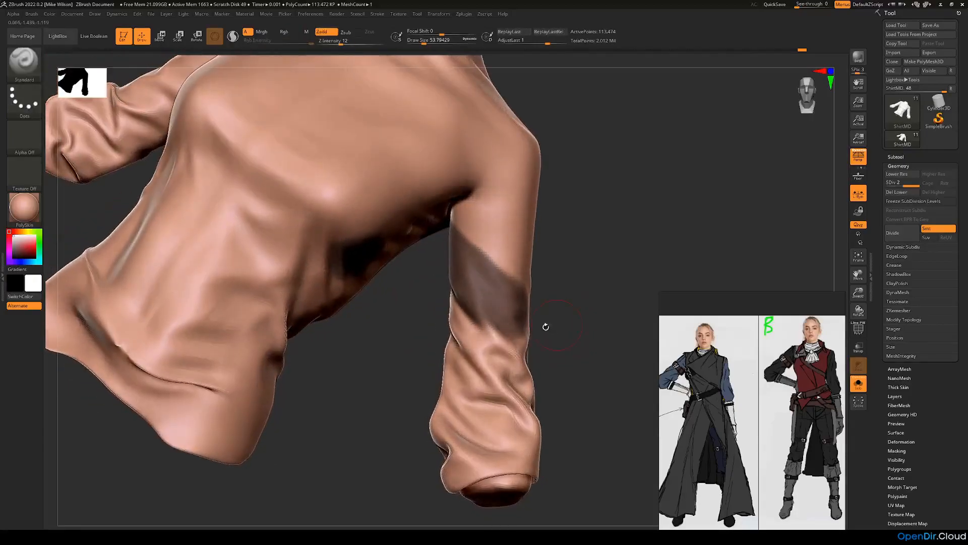
pyautogui.moveTo(433, 357)
pyautogui.mouseDown(button='right')
pyautogui.moveTo(409, 361)
pyautogui.moveTo(421, 353)
pyautogui.mouseUp(button='right')
pyautogui.keyDown('ctrl'); pyautogui.moveTo(422, 352); pyautogui.dragTo(515, 419); pyautogui.keyUp('ctrl')
pyautogui.moveTo(515, 419); pyautogui.dragTo(444, 353, button='right')
pyautogui.moveTo(443, 353)
pyautogui.keyDown('ctrl'); pyautogui.mouseDown()
pyautogui.moveTo(398, 350)
pyautogui.moveTo(383, 328)
pyautogui.moveTo(469, 398)
pyautogui.mouseUp(); pyautogui.keyUp('ctrl')
# With the Move brush at a draw size of about 59.2, reshape the inner elbow of the left sleeve between the masked bands and clear the mask.
pyautogui.moveTo(526, 365); pyautogui.dragTo(499, 300, button='right')
pyautogui.press('b')
pyautogui.press('m')
pyautogui.press('v')
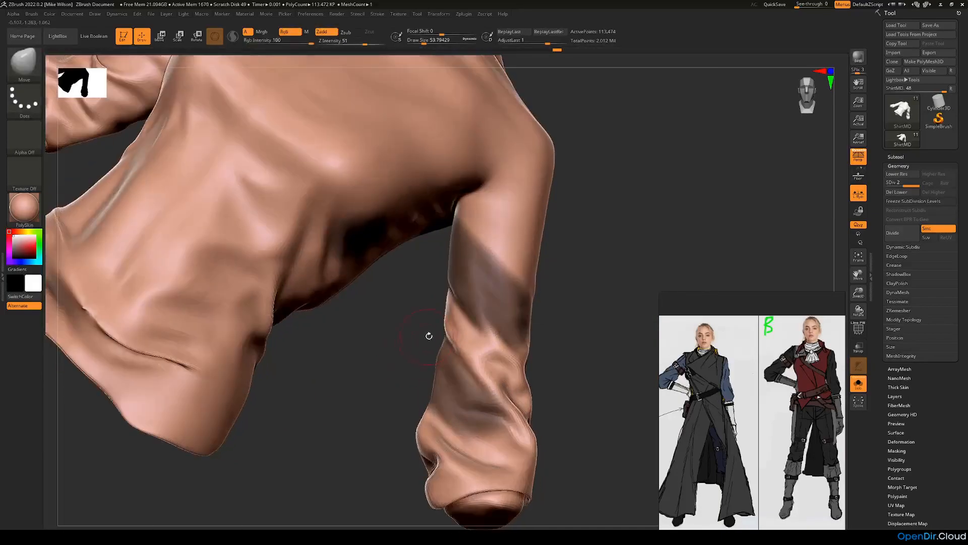
pyautogui.press('f')
pyautogui.moveTo(406, 335); pyautogui.dragTo(489, 332, button='right')
pyautogui.press('space')
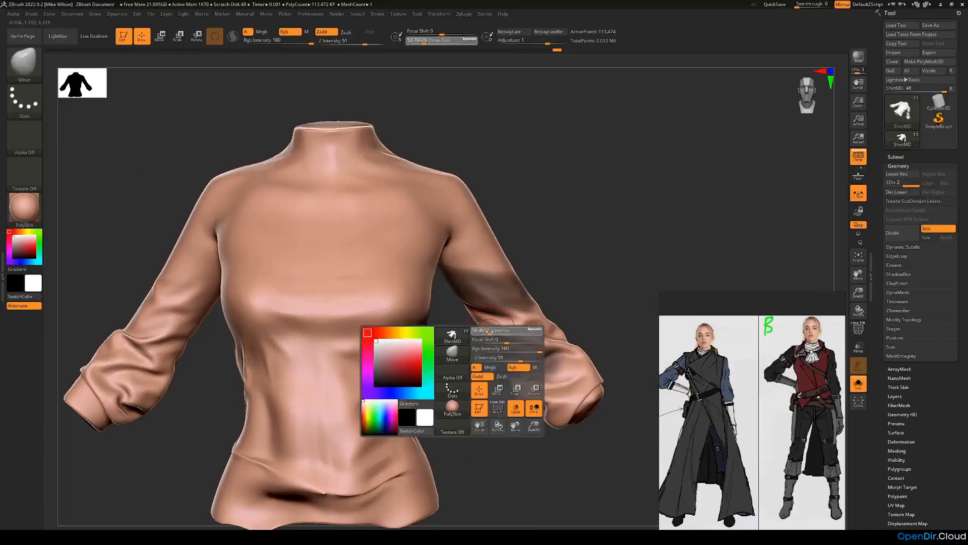
pyautogui.moveTo(488, 333); pyautogui.dragTo(491, 333)
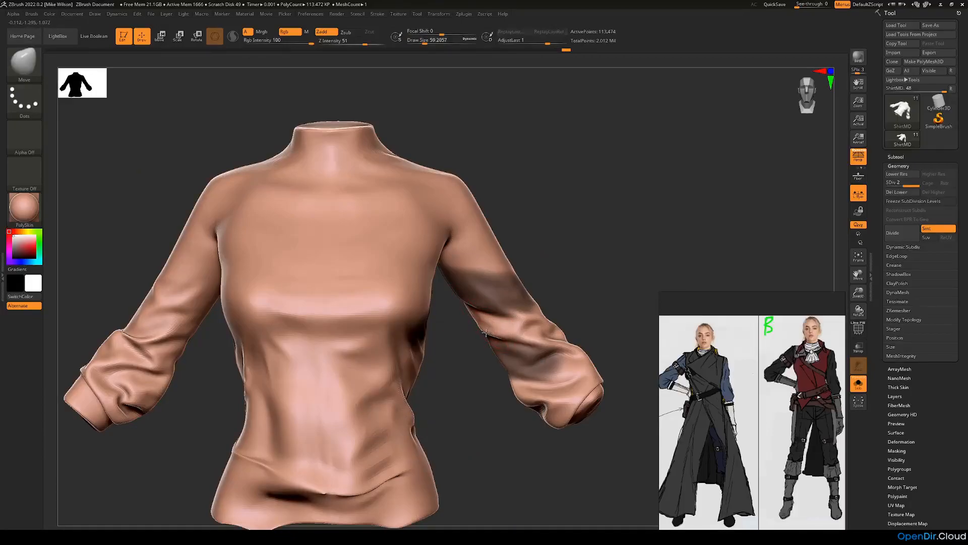
pyautogui.click(469, 306)
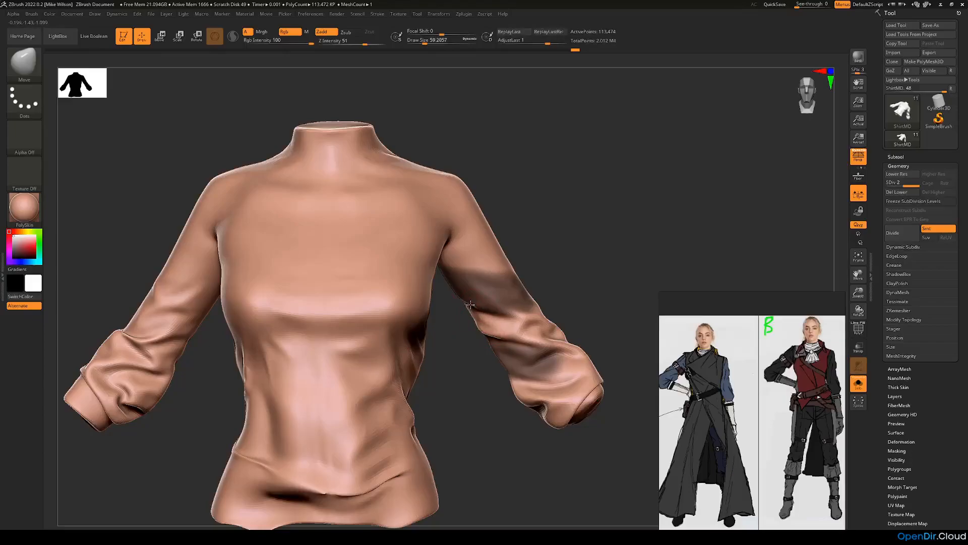
pyautogui.moveTo(555, 253); pyautogui.dragTo(63, 122)
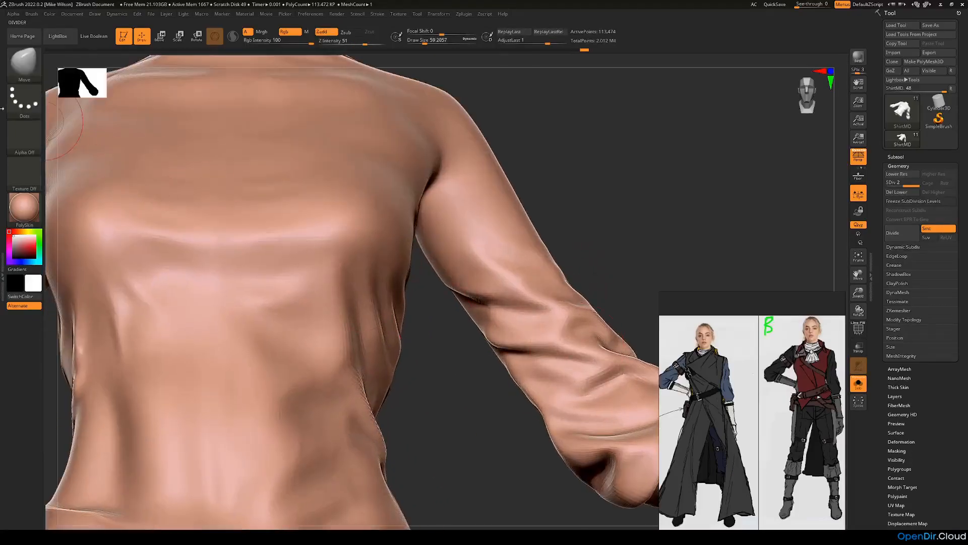
# Using the Standard brush at a draw size of about 18.5, sculpt the creases along the inner elbow of the left sleeve.
pyautogui.click(24, 68)
pyautogui.click(404, 74)
pyautogui.moveTo(424, 41); pyautogui.dragTo(416, 42)
pyautogui.moveTo(575, 165); pyautogui.dragTo(509, 354)
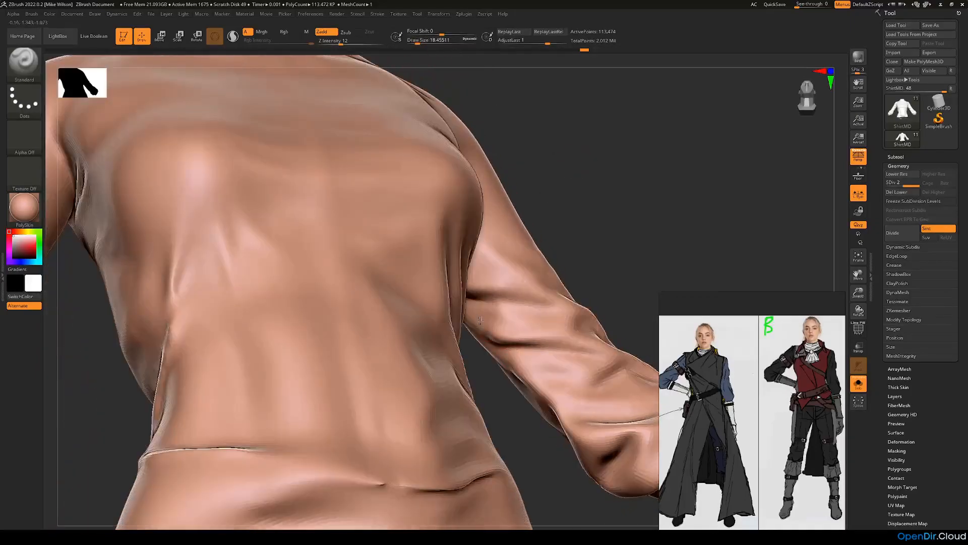
pyautogui.moveTo(493, 333); pyautogui.dragTo(491, 353, button='right')
pyautogui.moveTo(484, 328); pyautogui.dragTo(497, 337)
pyautogui.moveTo(497, 337); pyautogui.dragTo(489, 334, button='right')
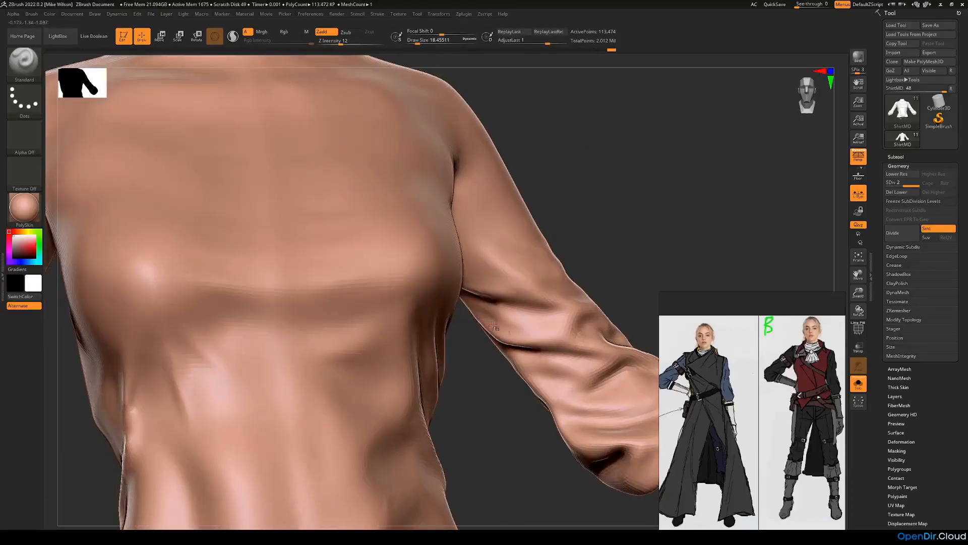
# Smooth the front elbow folds and rework a light fold across the front of the upper left sleeve.
pyautogui.moveTo(650, 254)
pyautogui.keyDown('alt'); pyautogui.mouseDown()
pyautogui.moveTo(618, 246)
pyautogui.moveTo(553, 303)
pyautogui.mouseUp(); pyautogui.keyUp('alt')
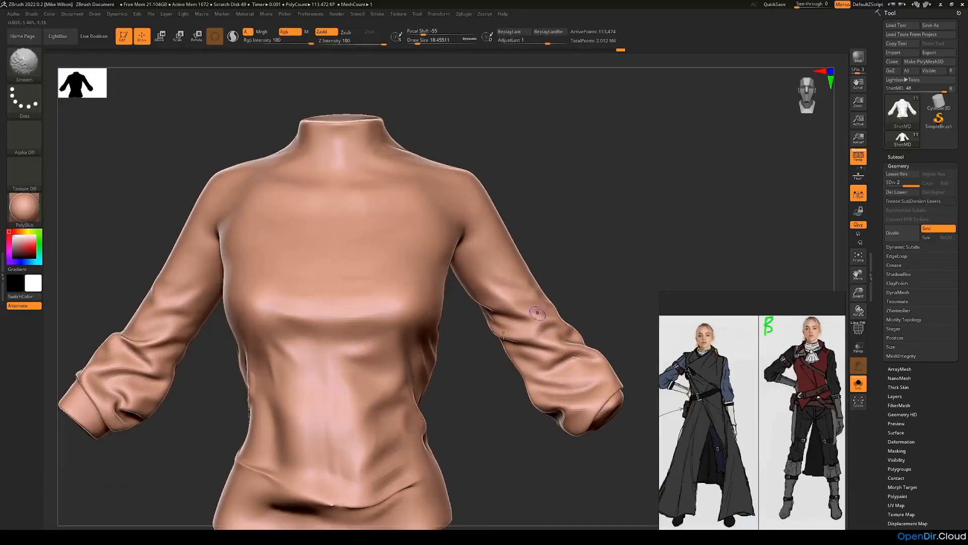
pyautogui.keyDown('alt'); pyautogui.moveTo(593, 273); pyautogui.dragTo(622, 268); pyautogui.keyUp('alt')
pyautogui.moveTo(473, 246); pyautogui.dragTo(495, 262)
pyautogui.moveTo(544, 285); pyautogui.dragTo(547, 288)
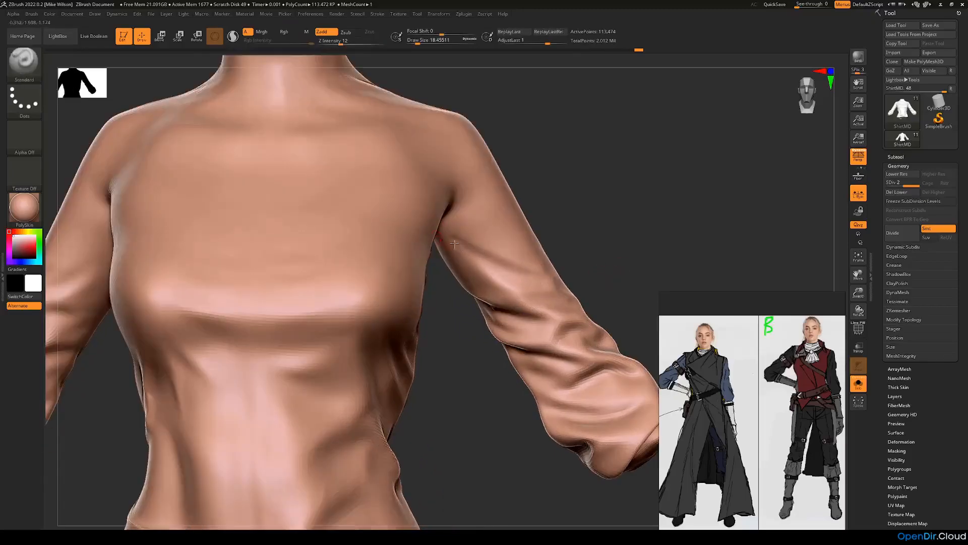
pyautogui.hotkey('ctrl', 'z')
pyautogui.moveTo(492, 271); pyautogui.dragTo(495, 273)
# Sculpt short diagonal folds around the outer side of the left sleeve just above the elbow.
pyautogui.moveTo(571, 236); pyautogui.dragTo(487, 256)
pyautogui.moveTo(612, 233)
pyautogui.mouseDown()
pyautogui.moveTo(521, 257)
pyautogui.moveTo(530, 268)
pyautogui.mouseUp()
pyautogui.moveTo(607, 234)
pyautogui.mouseDown()
pyautogui.moveTo(557, 264)
pyautogui.moveTo(560, 255)
pyautogui.moveTo(579, 277)
pyautogui.moveTo(559, 272)
pyautogui.moveTo(587, 290)
pyautogui.mouseUp()
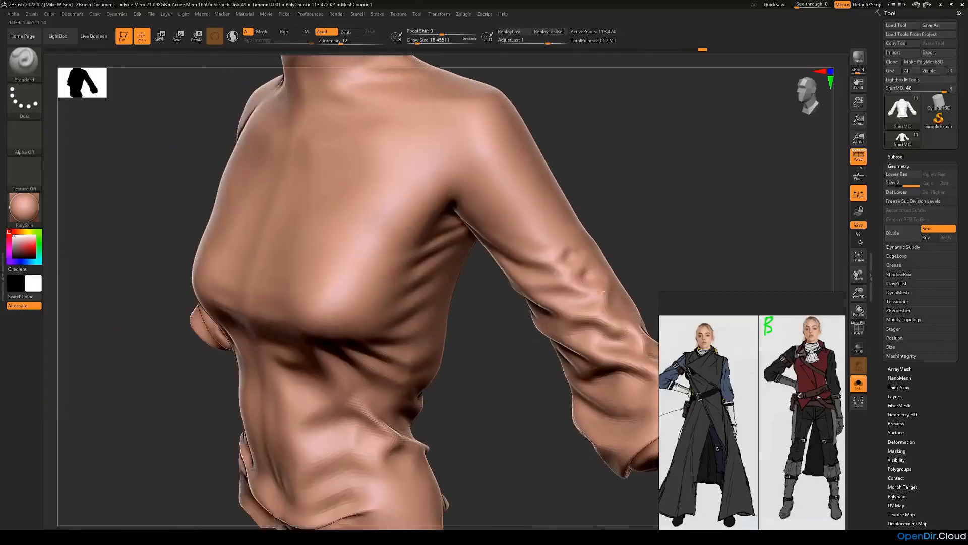
pyautogui.moveTo(656, 260); pyautogui.dragTo(504, 308)
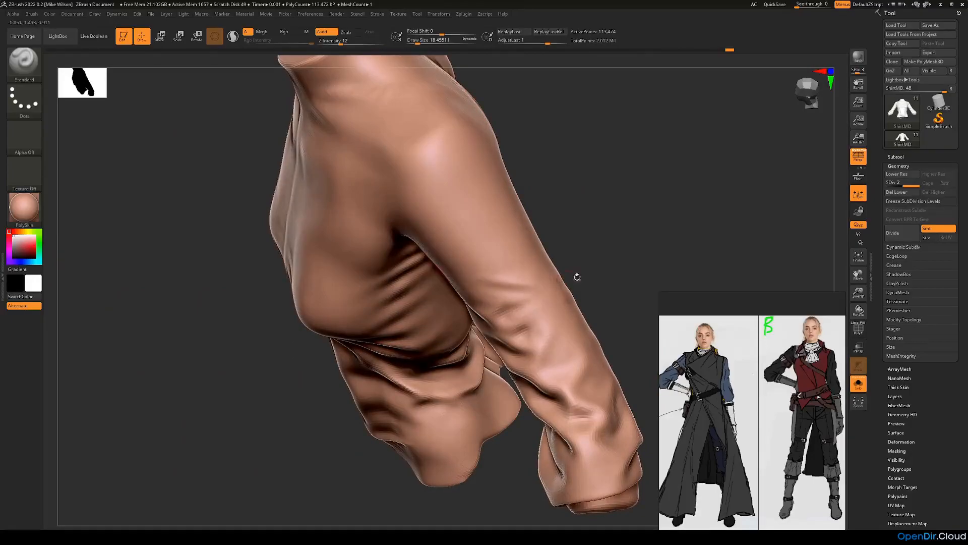
pyautogui.moveTo(572, 278); pyautogui.dragTo(508, 289)
pyautogui.moveTo(677, 216); pyautogui.dragTo(529, 298)
# Raise the draw size to about 23.3 and sculpt folds along the outer forearm toward the left cuff.
pyautogui.press('space')
pyautogui.moveTo(609, 292); pyautogui.dragTo(468, 392)
pyautogui.moveTo(465, 376); pyautogui.dragTo(489, 419, button='right')
pyautogui.moveTo(576, 403)
pyautogui.mouseDown()
pyautogui.moveTo(539, 410)
pyautogui.moveTo(481, 460)
pyautogui.mouseUp()
pyautogui.press('space')
pyautogui.moveTo(536, 421); pyautogui.dragTo(512, 411)
pyautogui.moveTo(605, 399); pyautogui.dragTo(391, 367)
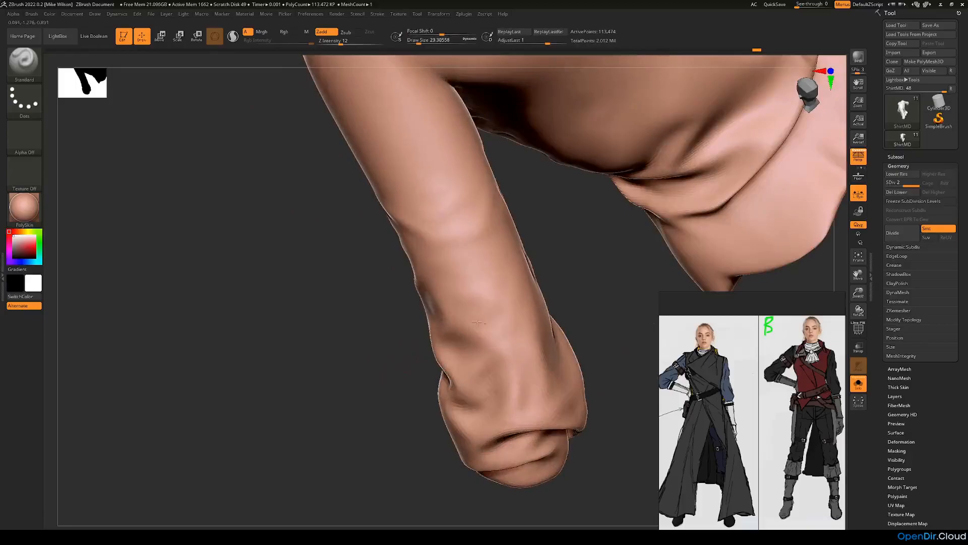
# Wrap the fold above the left elbow around the back of the sleeve and blend it into the outer folds.
pyautogui.moveTo(440, 287); pyautogui.dragTo(422, 277)
pyautogui.keyDown('alt'); pyautogui.moveTo(386, 347); pyautogui.dragTo(396, 392); pyautogui.keyUp('alt')
pyautogui.moveTo(445, 271)
pyautogui.mouseDown()
pyautogui.moveTo(480, 250)
pyautogui.moveTo(415, 257)
pyautogui.mouseUp()
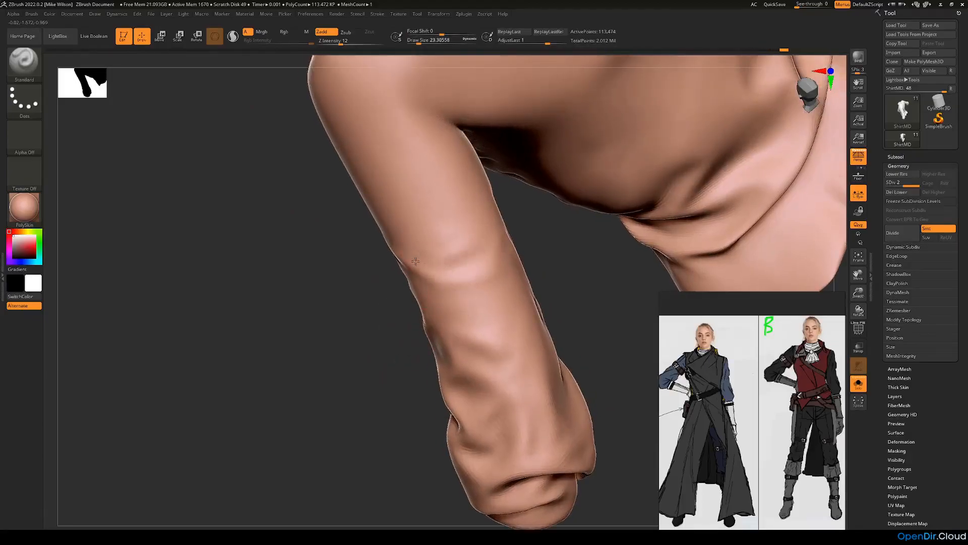
pyautogui.moveTo(565, 260); pyautogui.dragTo(453, 283)
pyautogui.moveTo(348, 301); pyautogui.dragTo(377, 279)
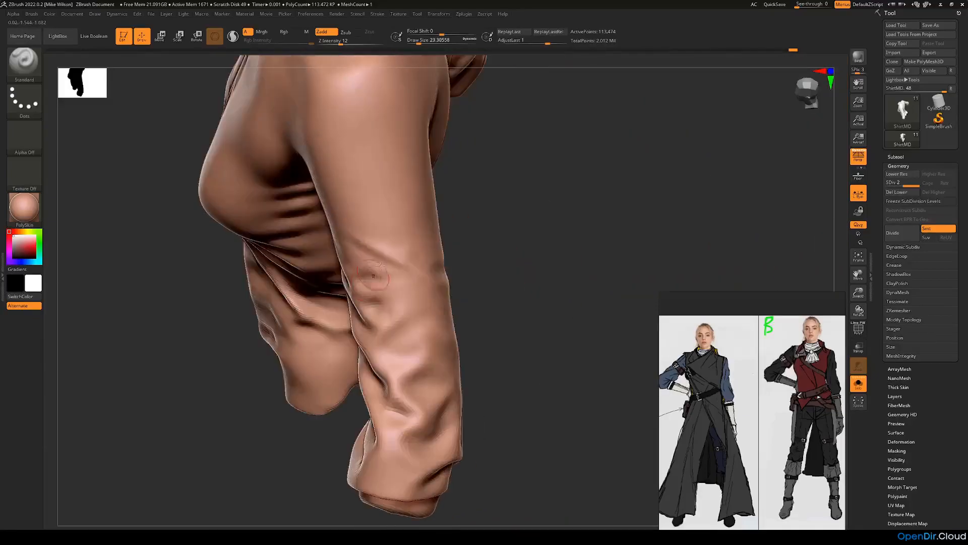
pyautogui.moveTo(444, 278); pyautogui.dragTo(382, 250)
pyautogui.moveTo(353, 283); pyautogui.dragTo(324, 327)
pyautogui.moveTo(296, 288); pyautogui.dragTo(406, 303)
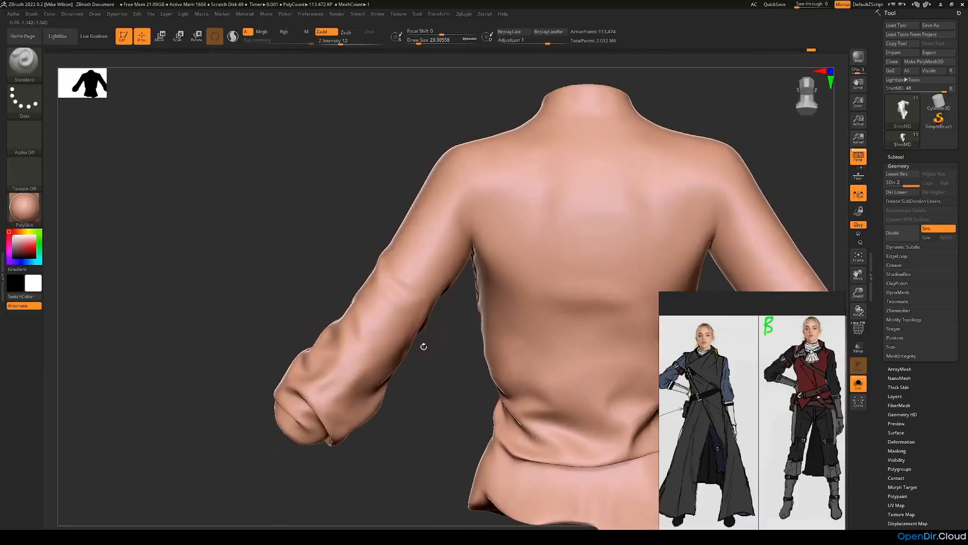
pyautogui.moveTo(438, 351)
pyautogui.mouseDown()
pyautogui.moveTo(429, 363)
pyautogui.moveTo(501, 380)
pyautogui.moveTo(489, 303)
pyautogui.moveTo(431, 301)
pyautogui.moveTo(413, 380)
pyautogui.moveTo(380, 353)
pyautogui.mouseUp()
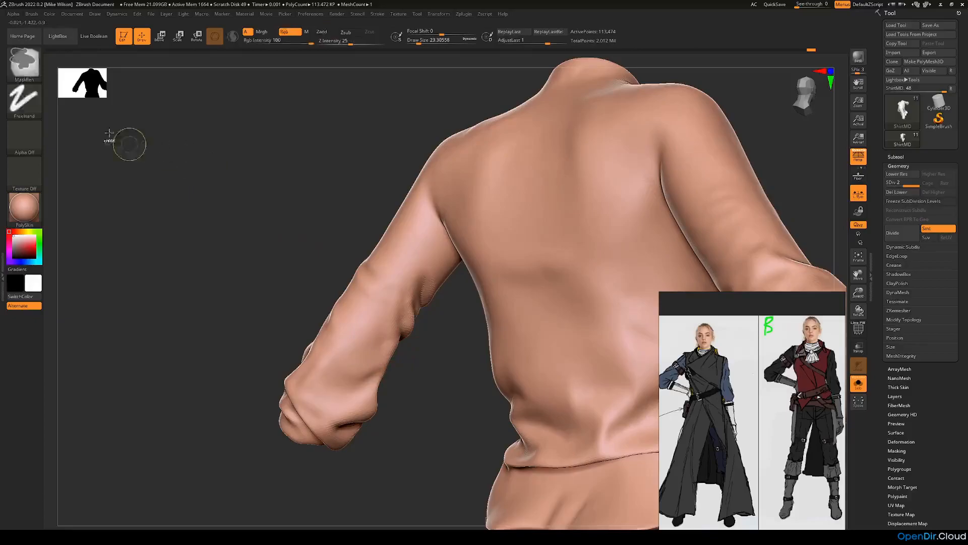
# Using the ClayBuildup brush at Z intensity 12, build up and smooth folds along the back of the left sleeve's inner edge.
pyautogui.press('b')
pyautogui.press('c')
pyautogui.press('b')
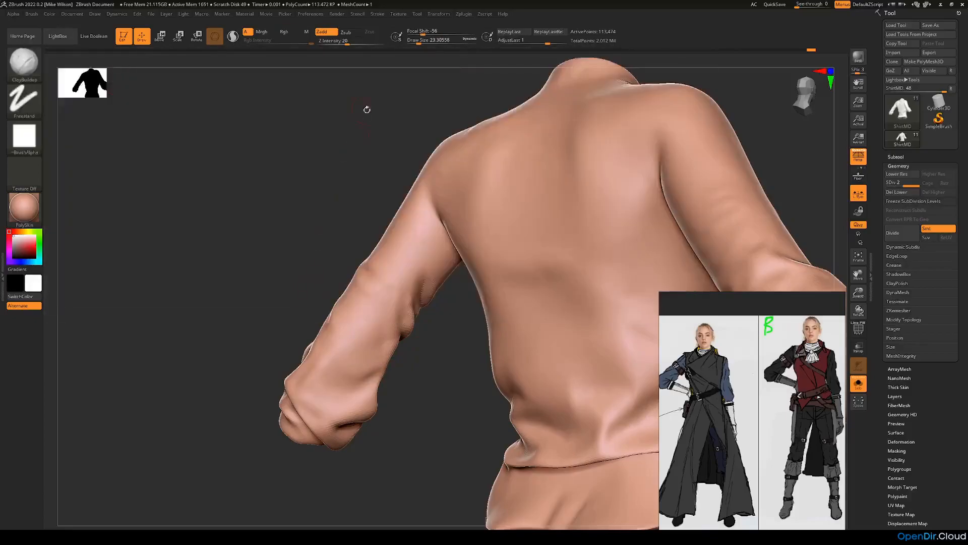
pyautogui.click(341, 41)
pyautogui.moveTo(411, 365); pyautogui.dragTo(390, 359, button='right')
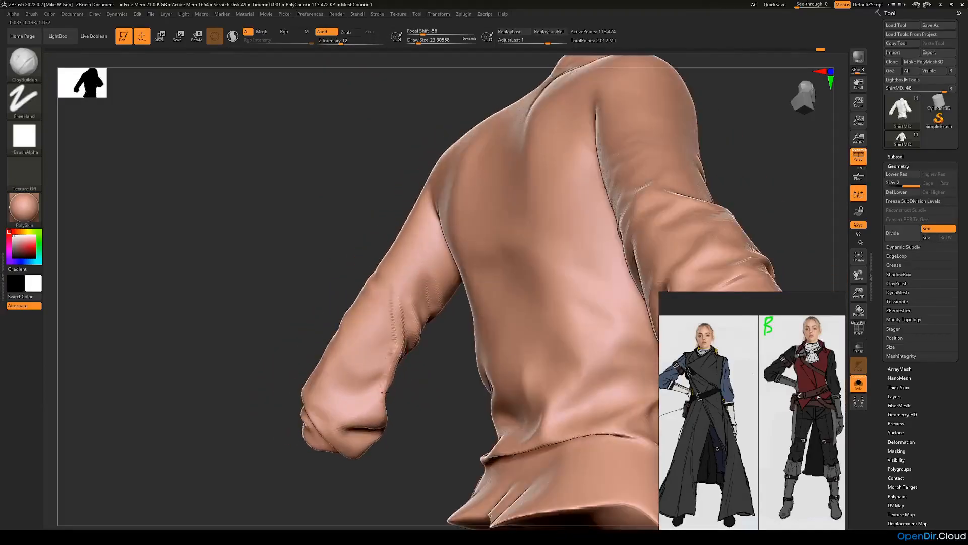
pyautogui.moveTo(396, 322); pyautogui.dragTo(393, 302)
pyautogui.moveTo(403, 353); pyautogui.dragTo(424, 385, button='right')
pyautogui.moveTo(372, 389)
pyautogui.keyDown('shift'); pyautogui.mouseDown()
pyautogui.moveTo(392, 347)
pyautogui.moveTo(404, 263)
pyautogui.moveTo(392, 384)
pyautogui.mouseUp(); pyautogui.keyUp('shift')
# Extend the built-up folds from the back of the left elbow up the inner sleeve toward the armpit.
pyautogui.moveTo(418, 385)
pyautogui.mouseDown(button='right')
pyautogui.moveTo(369, 364)
pyautogui.moveTo(397, 414)
pyautogui.moveTo(413, 396)
pyautogui.moveTo(400, 375)
pyautogui.moveTo(424, 335)
pyautogui.moveTo(417, 330)
pyautogui.mouseUp(button='right')
pyautogui.press('shift')
pyautogui.press('shift')
pyautogui.moveTo(411, 286); pyautogui.dragTo(413, 246)
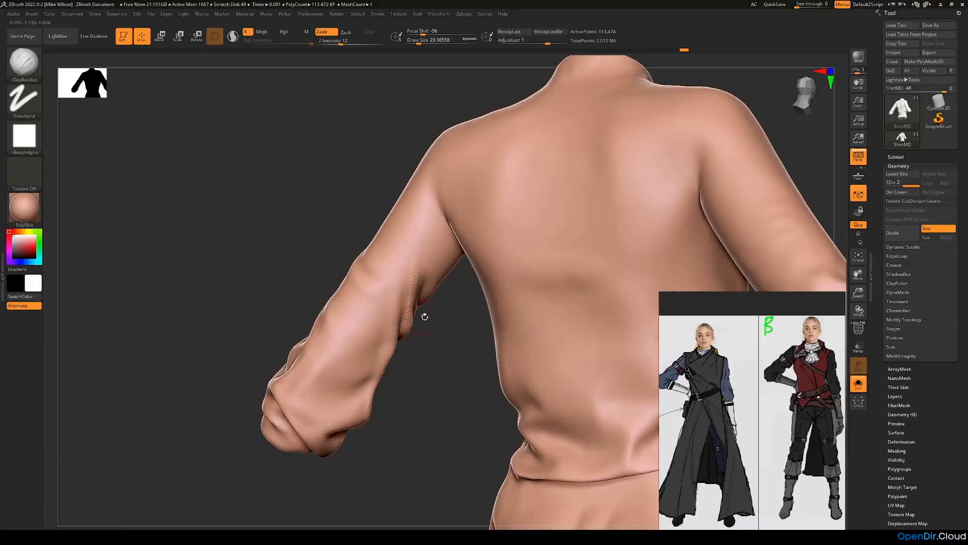
pyautogui.moveTo(433, 291); pyautogui.dragTo(439, 216)
pyautogui.moveTo(432, 326); pyautogui.dragTo(436, 341)
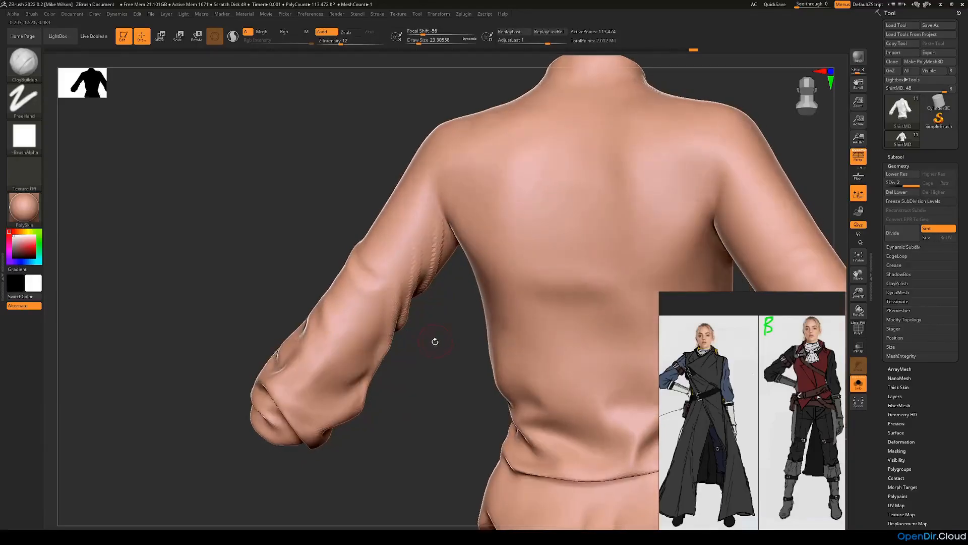
# Set the draw size to about 32.7, then build up folds across the back of the left elbow and smooth them.
pyautogui.keyDown('ctrl'); pyautogui.moveTo(428, 343); pyautogui.dragTo(207, 355, button='right'); pyautogui.keyUp('ctrl')
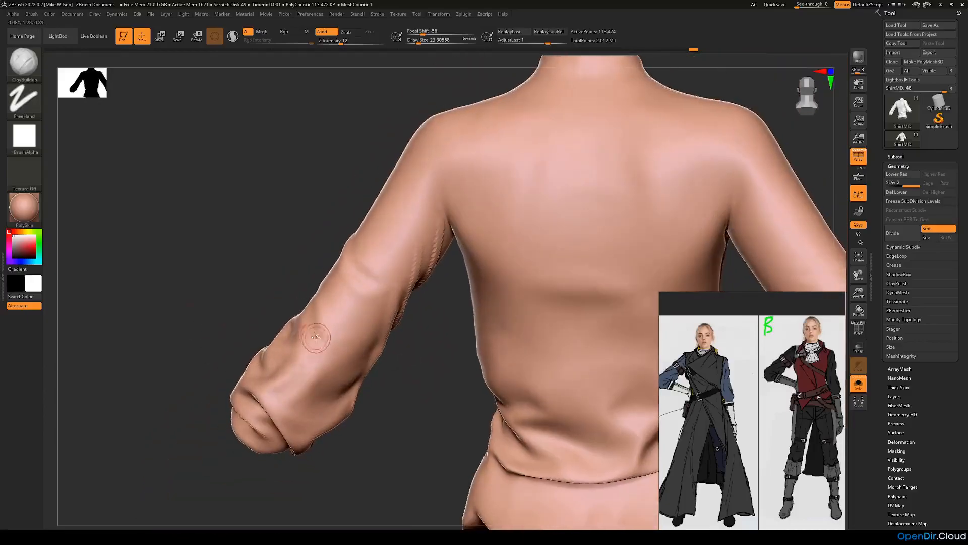
pyautogui.moveTo(301, 274)
pyautogui.mouseDown()
pyautogui.moveTo(309, 292)
pyautogui.moveTo(321, 272)
pyautogui.mouseUp()
pyautogui.press('space')
pyautogui.moveTo(303, 227)
pyautogui.mouseDown()
pyautogui.moveTo(330, 256)
pyautogui.moveTo(313, 254)
pyautogui.moveTo(330, 319)
pyautogui.mouseUp()
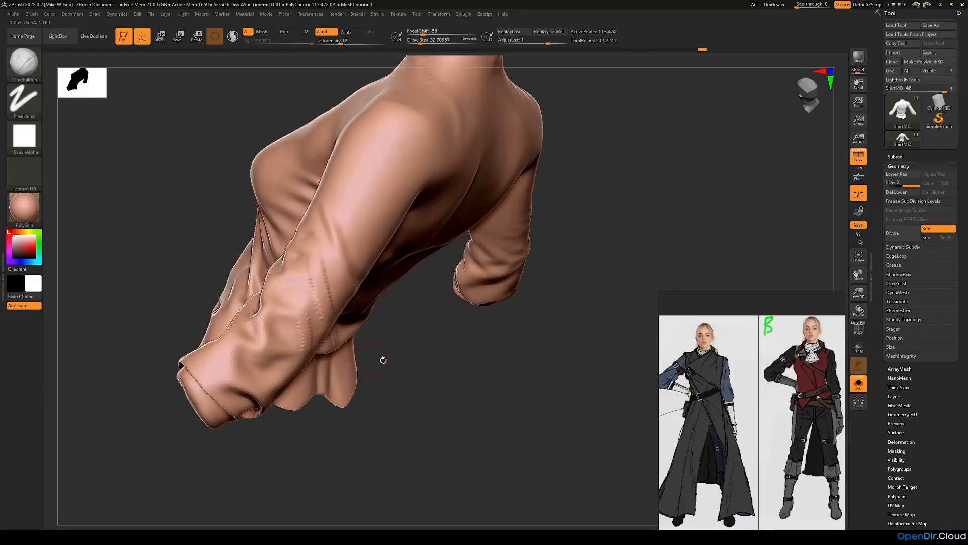
pyautogui.moveTo(406, 335); pyautogui.dragTo(378, 322)
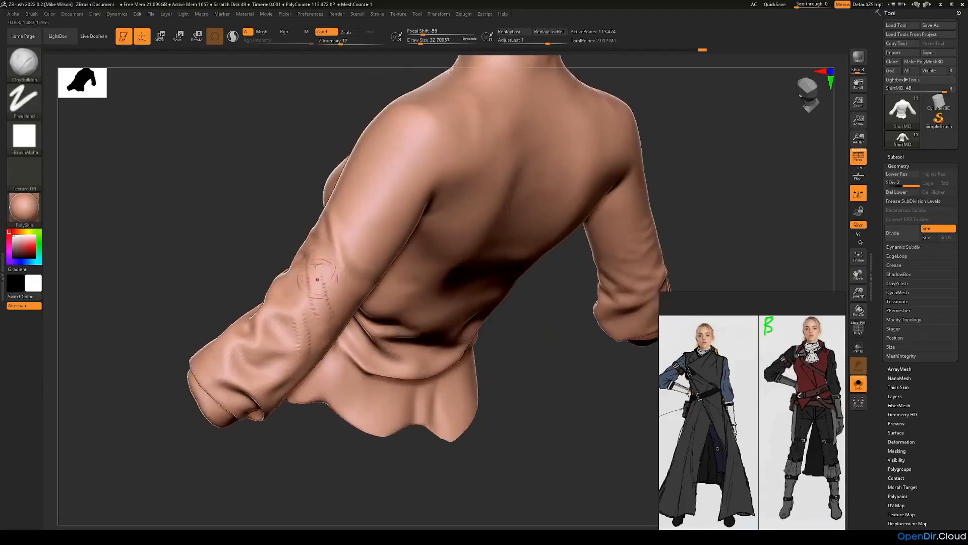
pyautogui.moveTo(244, 281); pyautogui.dragTo(275, 273)
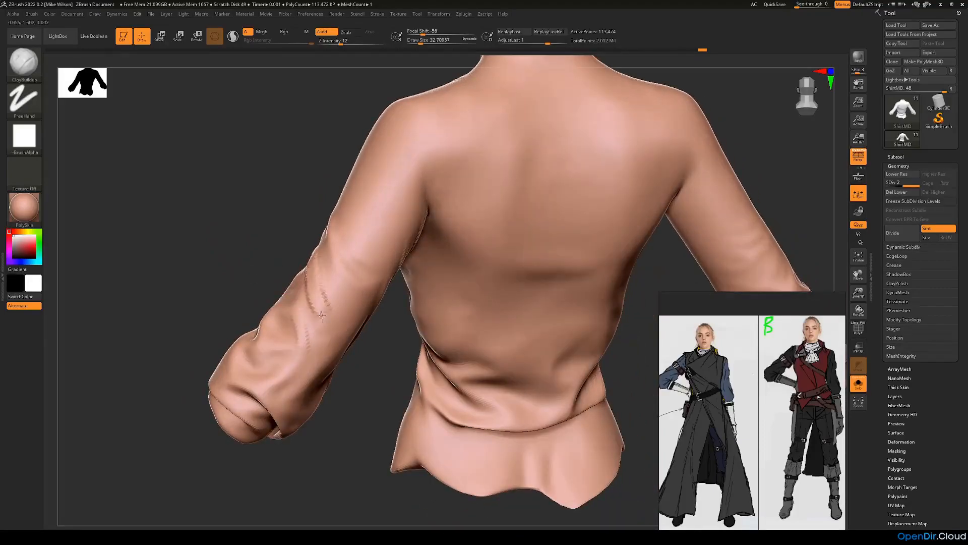
pyautogui.press('shift')
# Add broader clay strokes above the back of the left elbow and blend them into the upper sleeve.
pyautogui.moveTo(257, 225)
pyautogui.mouseDown()
pyautogui.moveTo(276, 298)
pyautogui.moveTo(329, 288)
pyautogui.mouseUp()
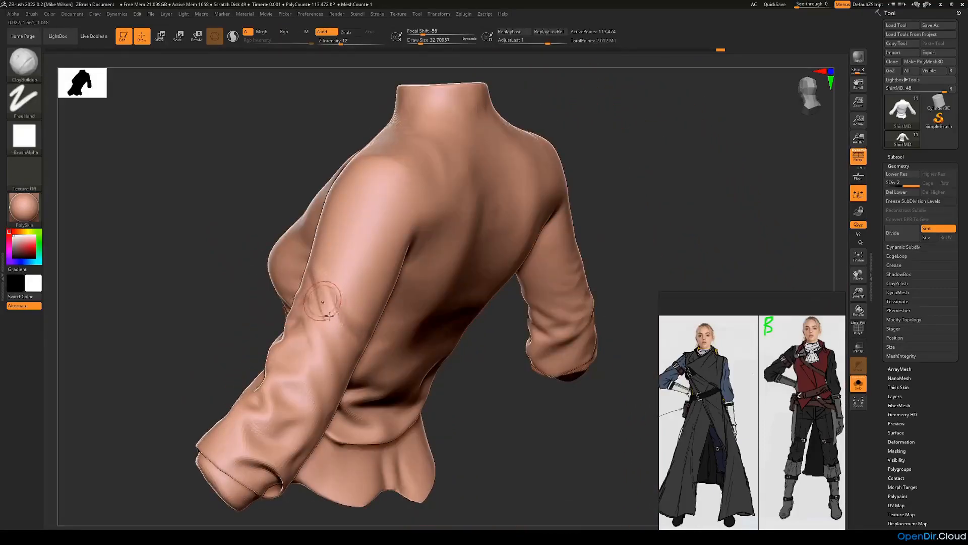
pyautogui.moveTo(349, 346)
pyautogui.mouseDown()
pyautogui.moveTo(231, 288)
pyautogui.moveTo(341, 333)
pyautogui.mouseUp()
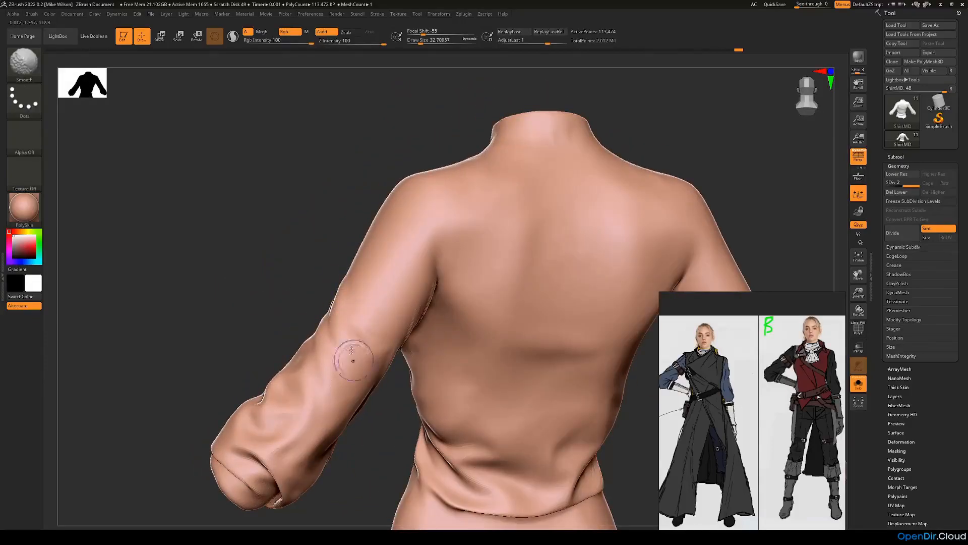
pyautogui.moveTo(280, 363); pyautogui.dragTo(353, 333, button='right')
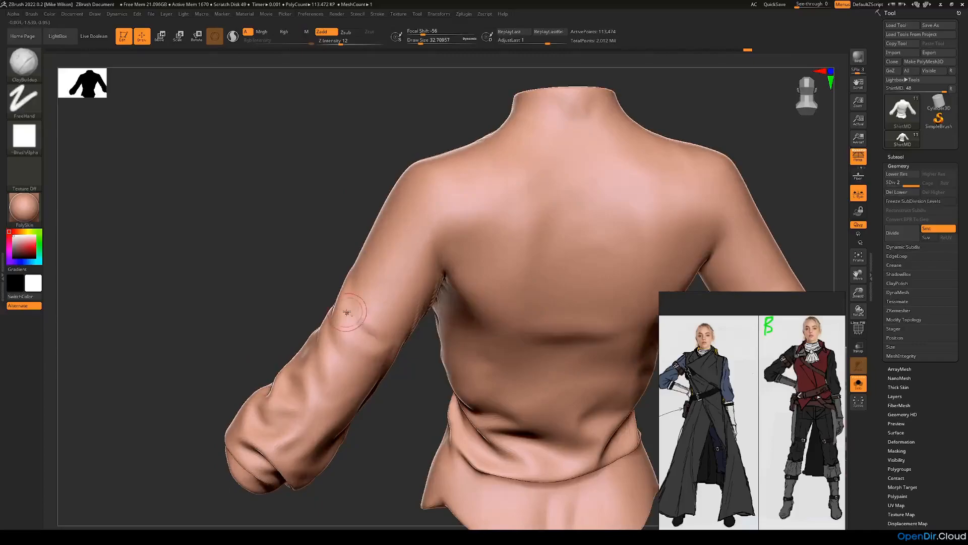
pyautogui.moveTo(262, 280); pyautogui.dragTo(383, 339)
pyautogui.moveTo(383, 374)
pyautogui.keyDown('alt'); pyautogui.mouseDown()
pyautogui.moveTo(453, 354)
pyautogui.moveTo(467, 333)
pyautogui.moveTo(467, 352)
pyautogui.moveTo(395, 323)
pyautogui.mouseUp(); pyautogui.keyUp('alt')
pyautogui.press('shift')
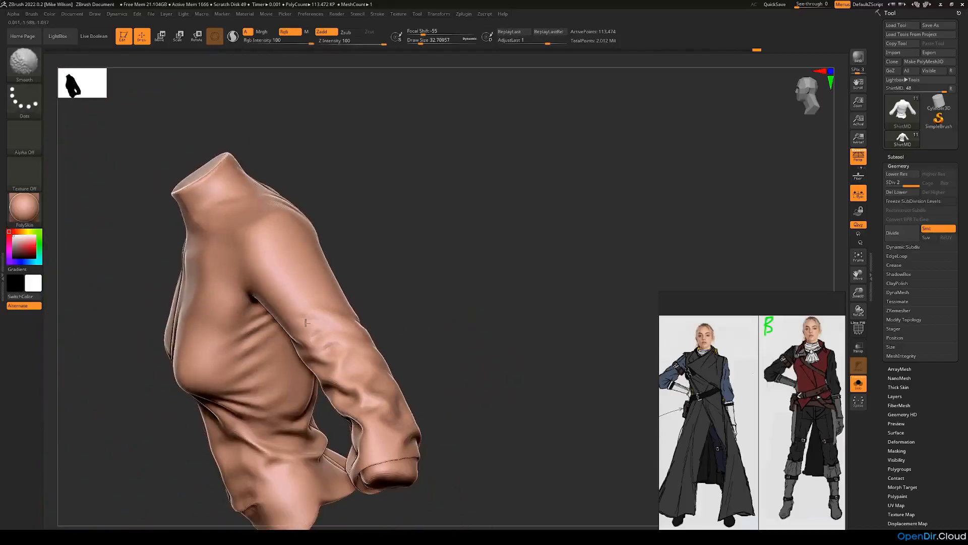
# Smooth the fold transitions around the outer side of the left elbow and forearm.
pyautogui.moveTo(468, 328); pyautogui.dragTo(384, 338)
pyautogui.moveTo(597, 354)
pyautogui.keyDown('alt'); pyautogui.mouseDown()
pyautogui.moveTo(597, 316)
pyautogui.moveTo(525, 287)
pyautogui.mouseUp(); pyautogui.keyUp('alt')
pyautogui.keyDown('shift'); pyautogui.moveTo(365, 329); pyautogui.dragTo(360, 322); pyautogui.keyUp('shift')
pyautogui.moveTo(411, 386)
pyautogui.keyDown('alt'); pyautogui.mouseDown()
pyautogui.moveTo(259, 443)
pyautogui.moveTo(307, 361)
pyautogui.moveTo(343, 348)
pyautogui.moveTo(362, 372)
pyautogui.mouseUp(); pyautogui.keyUp('alt')
# Using the Standard brush at a draw size of about 23.3, sculpt diagonal folds from the armpit down the back of the left sleeve.
pyautogui.press('space')
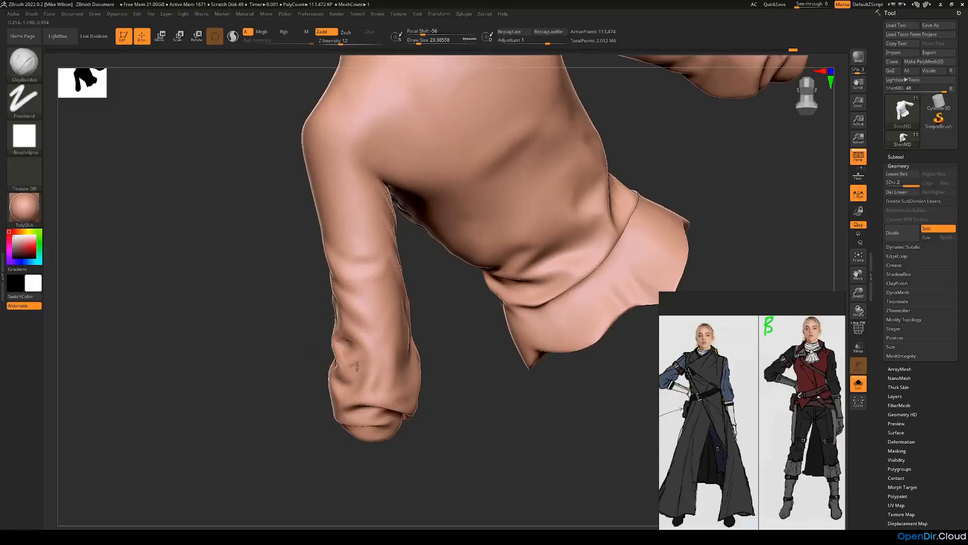
pyautogui.click(24, 63)
pyautogui.click(398, 74)
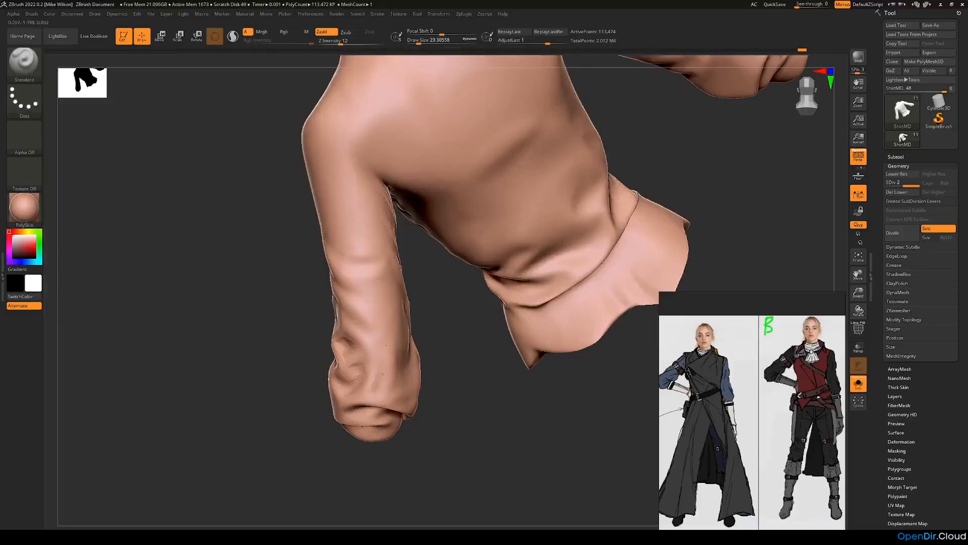
pyautogui.moveTo(453, 363); pyautogui.dragTo(411, 348)
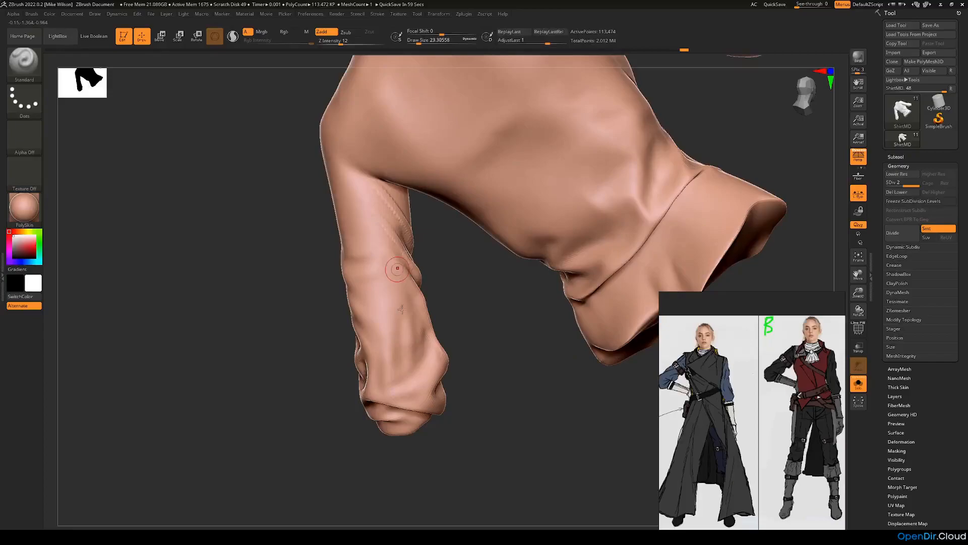
pyautogui.moveTo(437, 325); pyautogui.dragTo(423, 288)
# Refine and smooth the folds along the back and underside of the left sleeve from the forearm to the upper arm.
pyautogui.moveTo(306, 338)
pyautogui.mouseDown()
pyautogui.moveTo(356, 349)
pyautogui.moveTo(361, 282)
pyautogui.mouseUp()
pyautogui.press('shift')
pyautogui.moveTo(504, 412)
pyautogui.mouseDown()
pyautogui.moveTo(489, 463)
pyautogui.moveTo(449, 509)
pyautogui.moveTo(402, 362)
pyautogui.moveTo(393, 398)
pyautogui.moveTo(367, 322)
pyautogui.mouseUp()
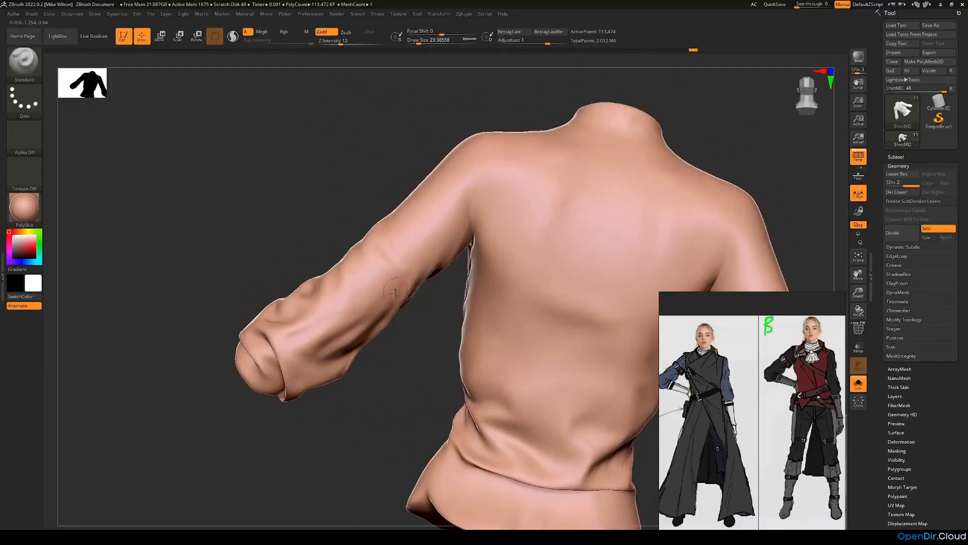
pyautogui.moveTo(376, 361); pyautogui.dragTo(385, 368)
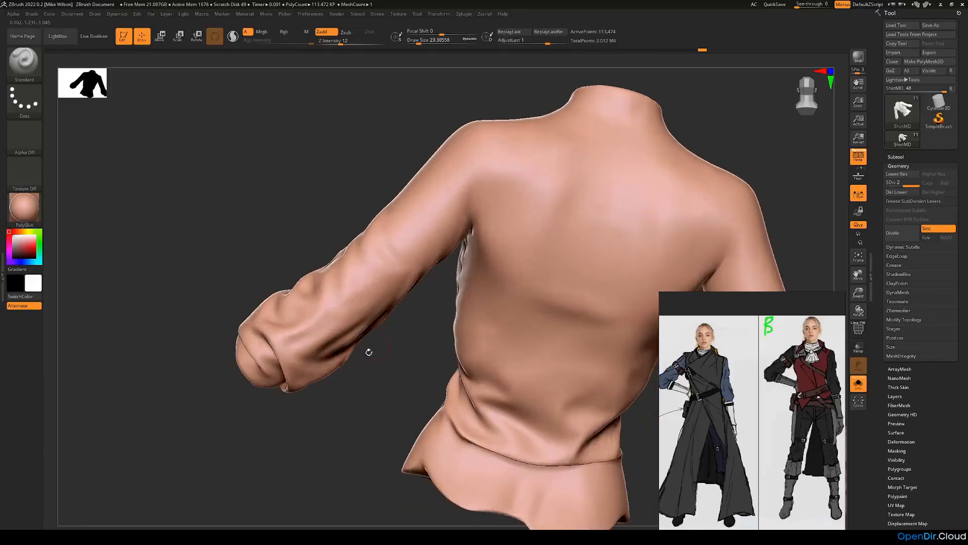
pyautogui.moveTo(364, 292); pyautogui.dragTo(373, 313, button='right')
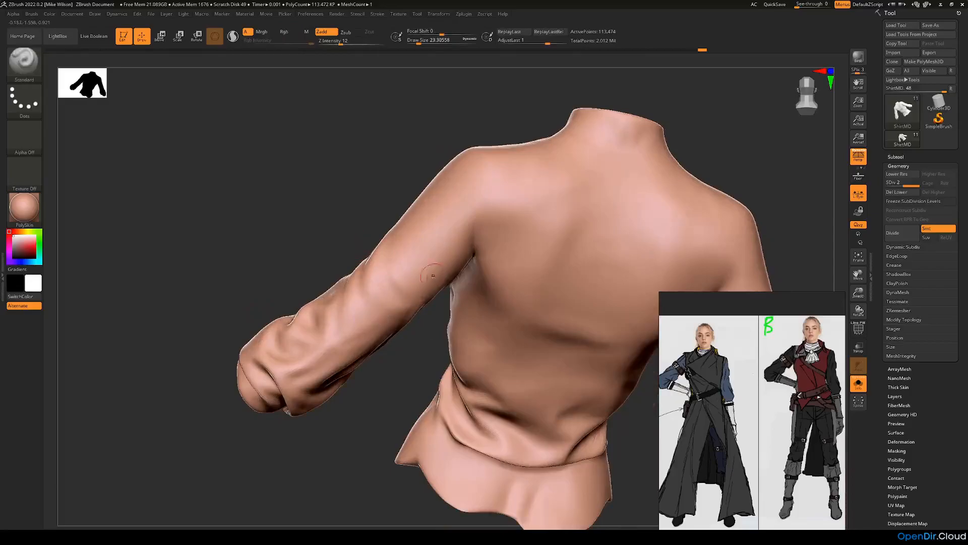
pyautogui.moveTo(402, 388); pyautogui.dragTo(395, 364)
pyautogui.click(465, 215)
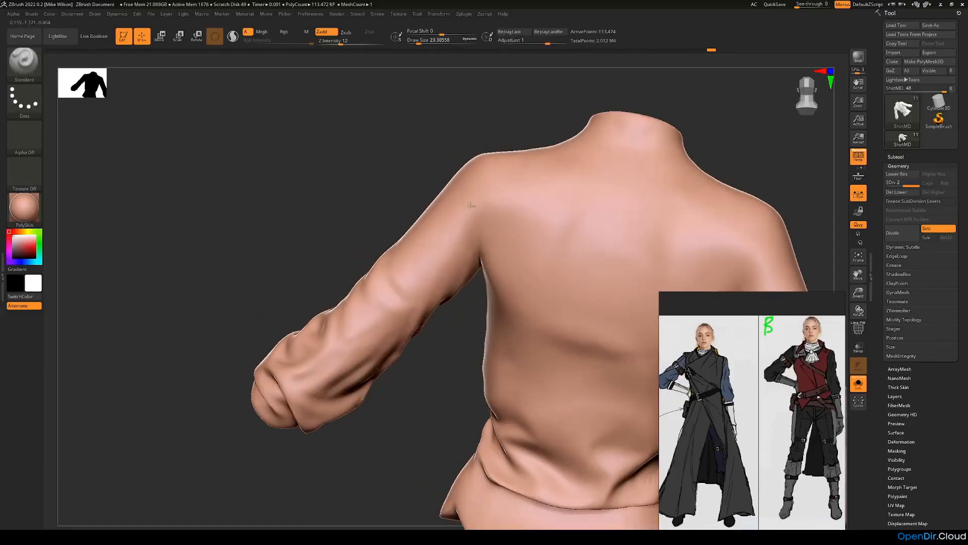
# Sculpt and smooth soft fold transitions along the back and outer side of the left upper sleeve.
pyautogui.moveTo(426, 352); pyautogui.dragTo(448, 238)
pyautogui.press('shift')
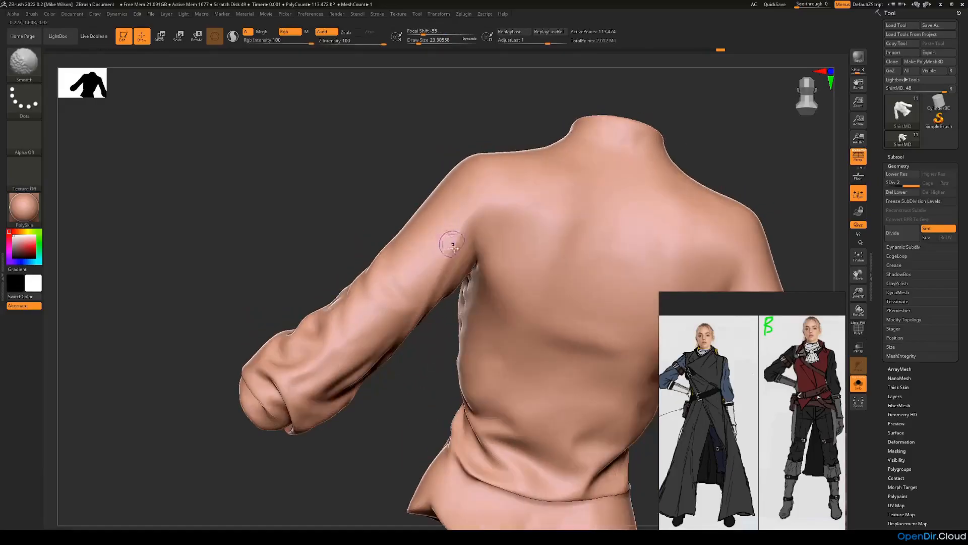
pyautogui.moveTo(290, 249); pyautogui.dragTo(378, 270)
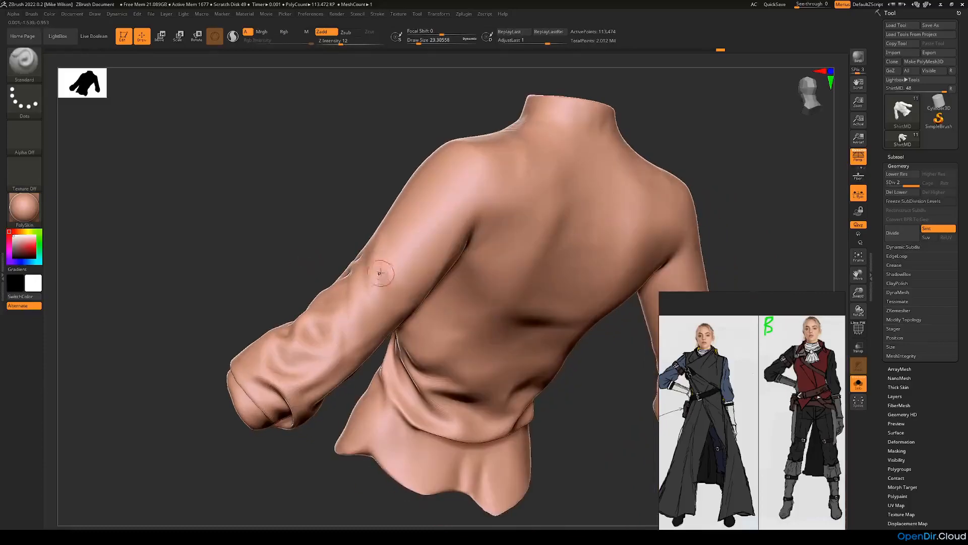
pyautogui.moveTo(313, 241)
pyautogui.mouseDown()
pyautogui.moveTo(313, 255)
pyautogui.moveTo(343, 285)
pyautogui.moveTo(383, 252)
pyautogui.mouseUp()
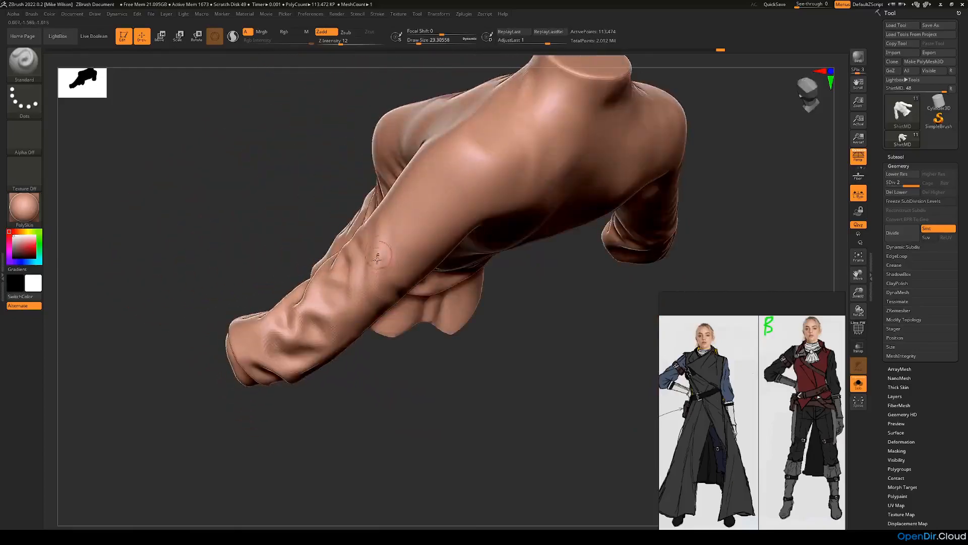
# Plane down the fold peaks above the back of the left elbow with the TrimDynamic brush and smooth them.
pyautogui.click(24, 60)
pyautogui.click(433, 69)
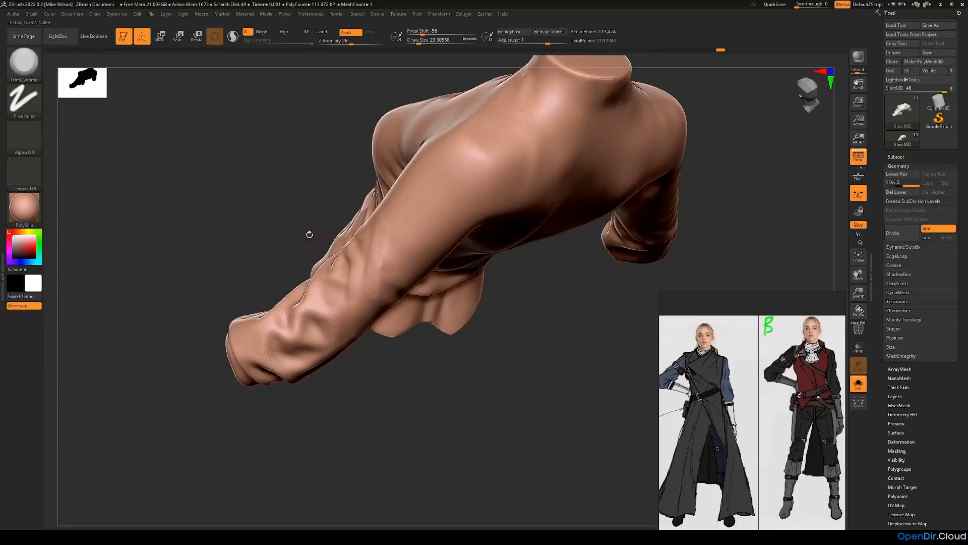
pyautogui.moveTo(313, 236); pyautogui.dragTo(376, 294)
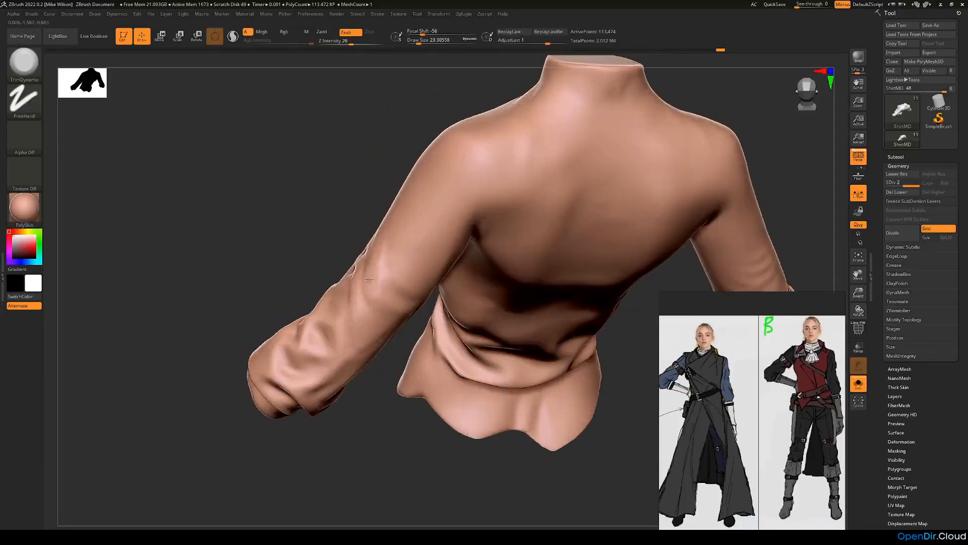
pyautogui.moveTo(373, 250); pyautogui.dragTo(324, 218)
pyautogui.keyDown('shift'); pyautogui.moveTo(374, 280); pyautogui.dragTo(381, 268); pyautogui.keyUp('shift')
pyautogui.moveTo(302, 222)
pyautogui.mouseDown()
pyautogui.moveTo(353, 276)
pyautogui.moveTo(360, 255)
pyautogui.moveTo(464, 304)
pyautogui.moveTo(447, 322)
pyautogui.moveTo(434, 281)
pyautogui.moveTo(261, 285)
pyautogui.moveTo(247, 266)
pyautogui.mouseUp()
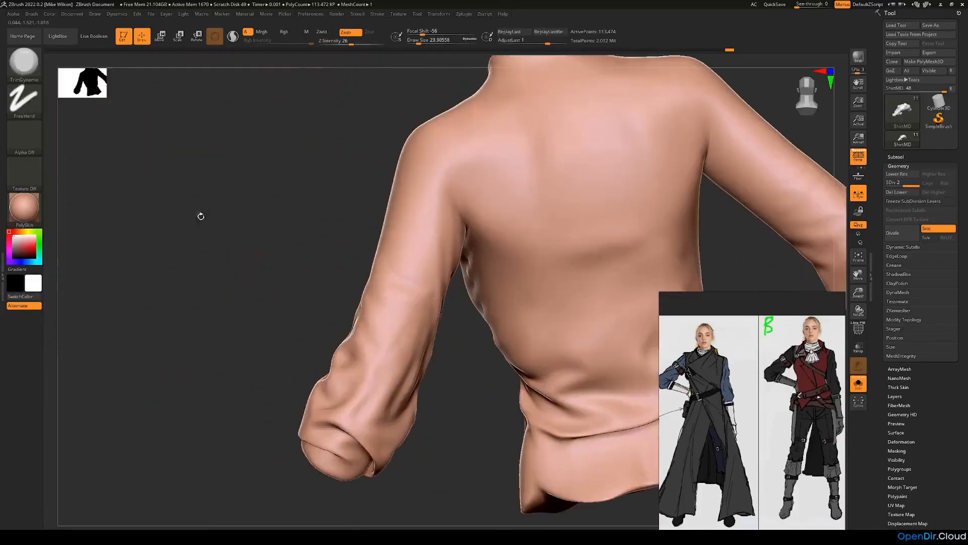
# Using the Standard brush, sculpt folds across the outer back of the left sleeve just above the elbow.
pyautogui.click(24, 61)
pyautogui.click(397, 70)
pyautogui.moveTo(202, 237); pyautogui.dragTo(183, 200)
pyautogui.moveTo(346, 298); pyautogui.dragTo(339, 302, button='right')
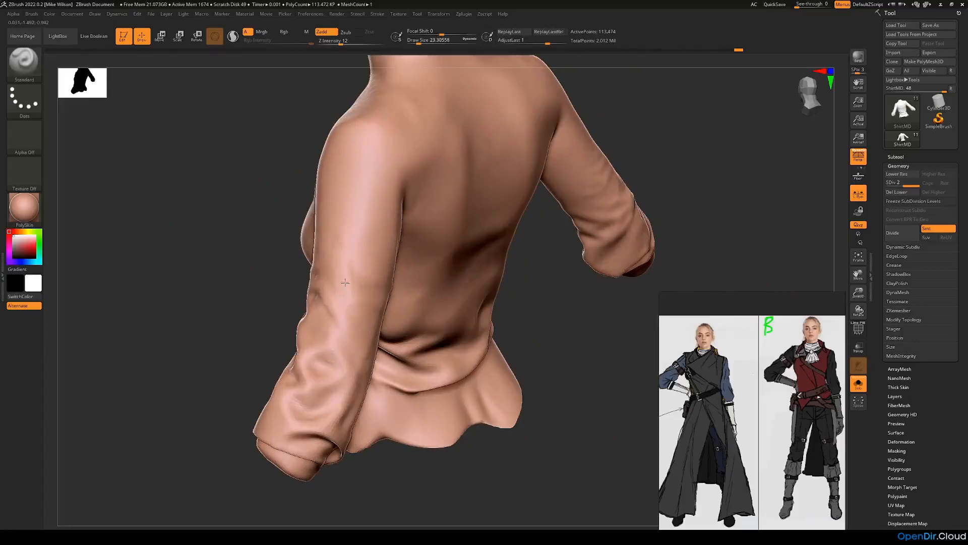
pyautogui.moveTo(286, 277); pyautogui.dragTo(352, 299)
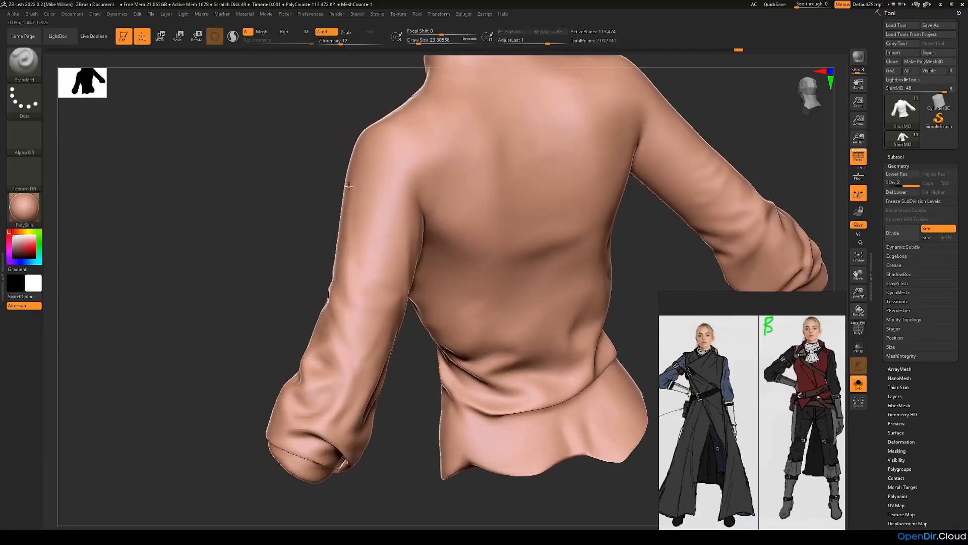
pyautogui.moveTo(327, 217); pyautogui.dragTo(342, 244)
pyautogui.moveTo(382, 354); pyautogui.dragTo(342, 280)
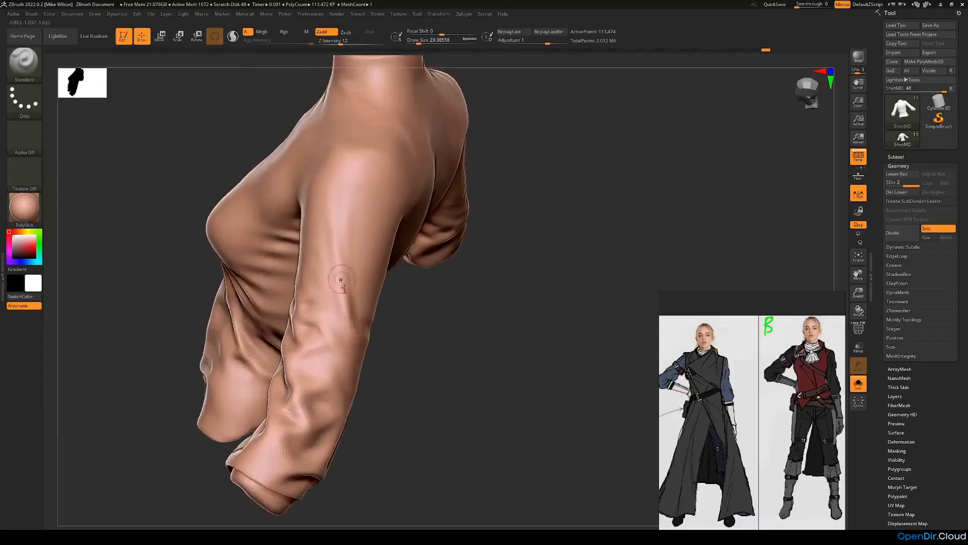
# Extend the fold around the outer side of the left sleeve above the elbow and smooth its transition toward the front.
pyautogui.moveTo(364, 344); pyautogui.dragTo(348, 336)
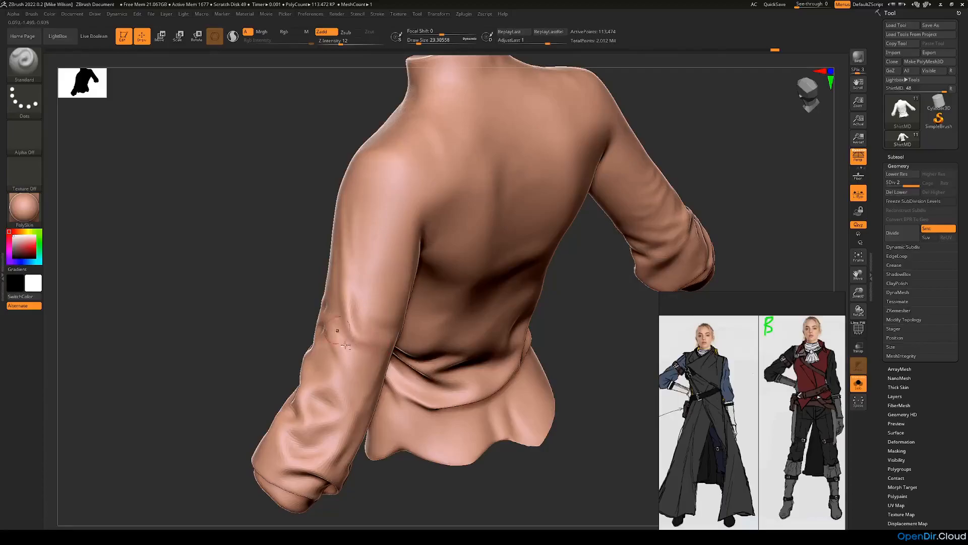
pyautogui.moveTo(356, 356)
pyautogui.mouseDown()
pyautogui.moveTo(374, 348)
pyautogui.moveTo(387, 320)
pyautogui.moveTo(372, 365)
pyautogui.moveTo(325, 323)
pyautogui.mouseUp()
pyautogui.press('shift')
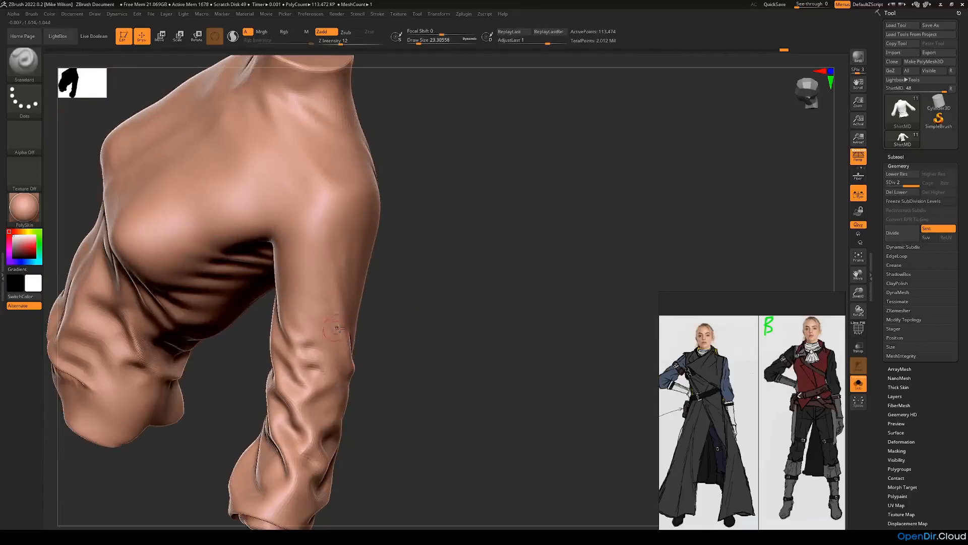
pyautogui.moveTo(377, 343)
pyautogui.mouseDown()
pyautogui.moveTo(327, 316)
pyautogui.moveTo(327, 349)
pyautogui.mouseUp()
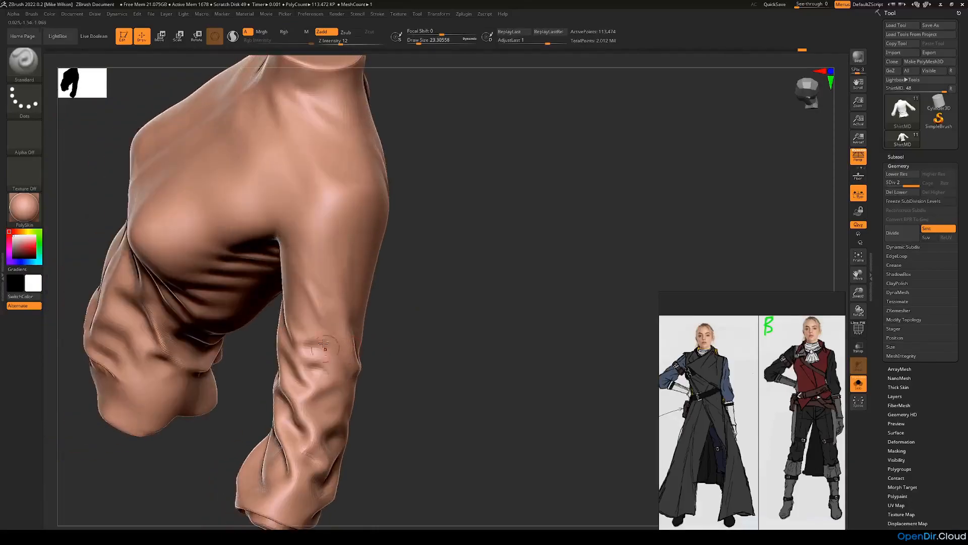
pyautogui.keyDown('shift'); pyautogui.moveTo(338, 399); pyautogui.dragTo(336, 347); pyautogui.keyUp('shift')
pyautogui.moveTo(412, 337); pyautogui.dragTo(343, 302)
pyautogui.moveTo(359, 366)
pyautogui.mouseDown(button='right')
pyautogui.moveTo(286, 350)
pyautogui.moveTo(343, 372)
pyautogui.mouseUp(button='right')
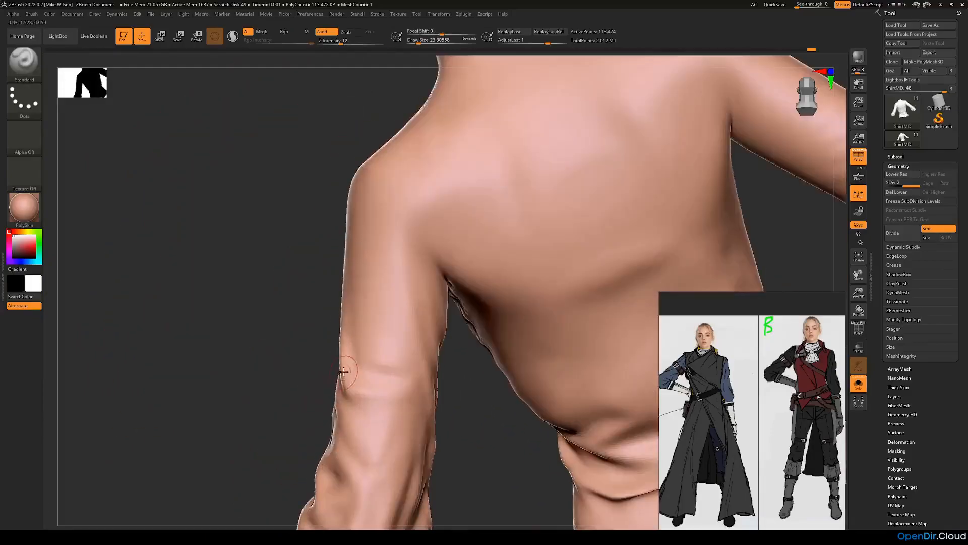
# Flatten the fold wrapping the back of the left upper arm with the TrimDynamic brush.
pyautogui.click(24, 63)
pyautogui.click(433, 70)
pyautogui.moveTo(283, 337); pyautogui.dragTo(346, 343, button='right')
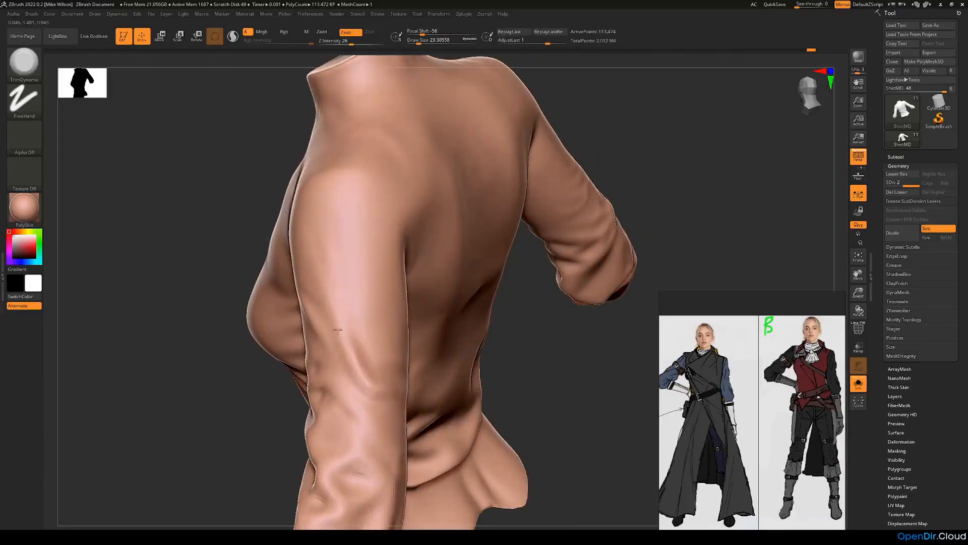
pyautogui.moveTo(444, 401); pyautogui.dragTo(385, 394, button='right')
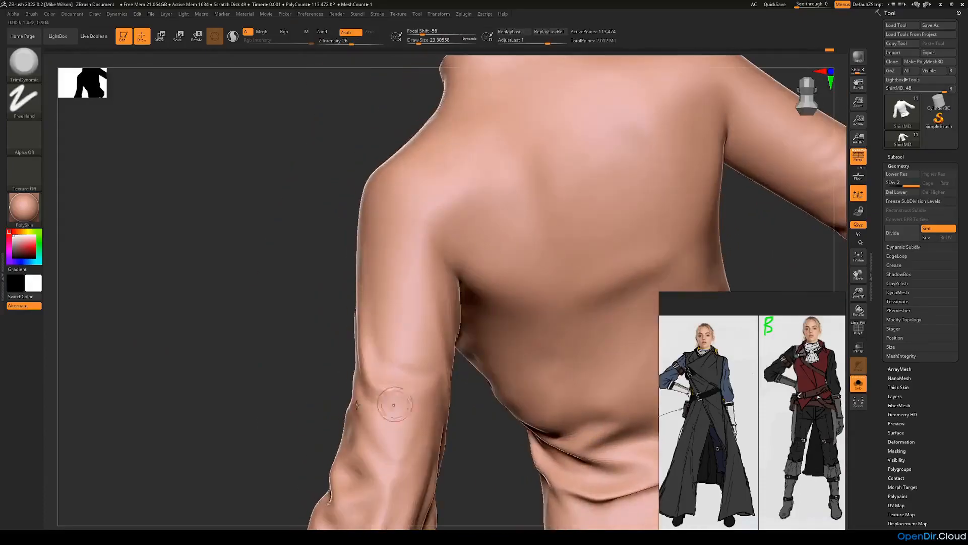
pyautogui.press('f')
# Using the Standard brush, refine the folds along the inner back of the left sleeve and around to the forearm.
pyautogui.click(24, 63)
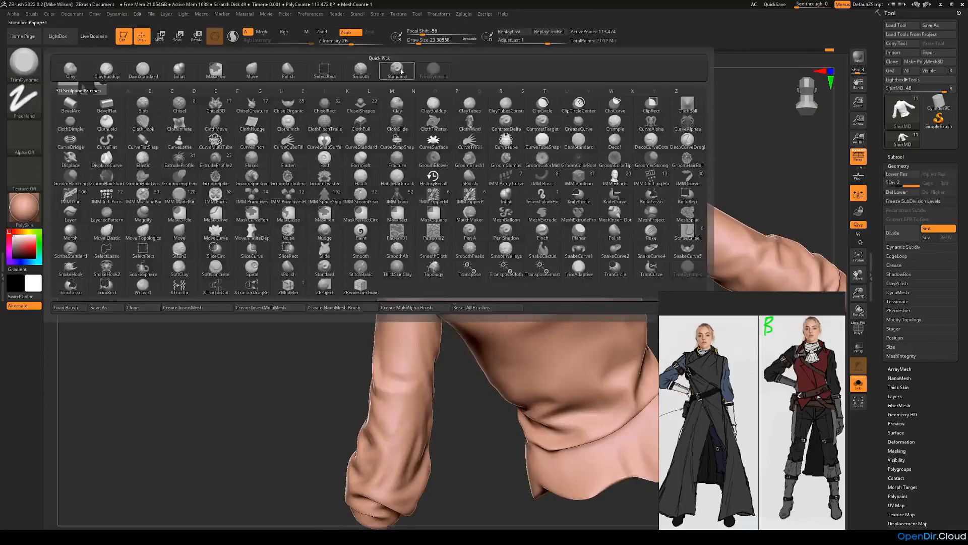
pyautogui.click(397, 70)
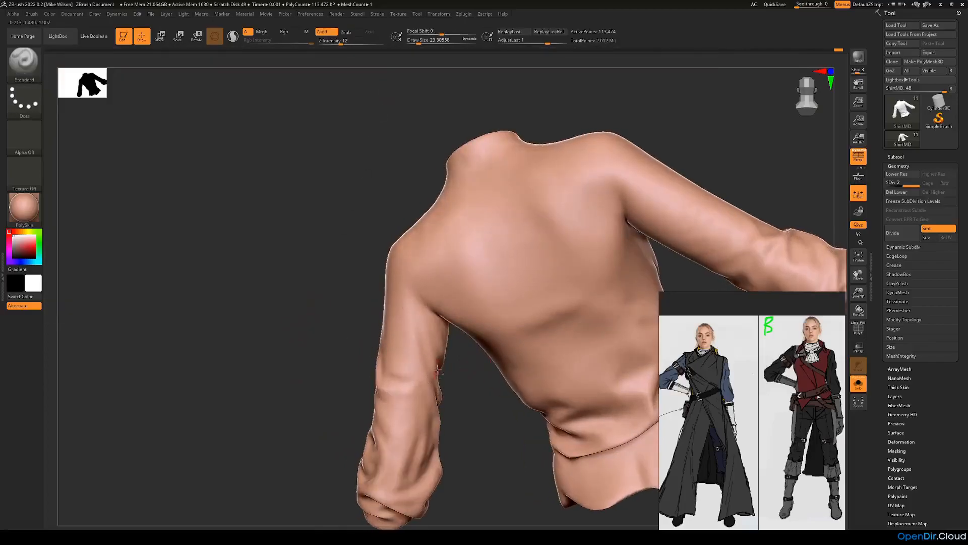
pyautogui.moveTo(461, 362); pyautogui.dragTo(367, 345, button='right')
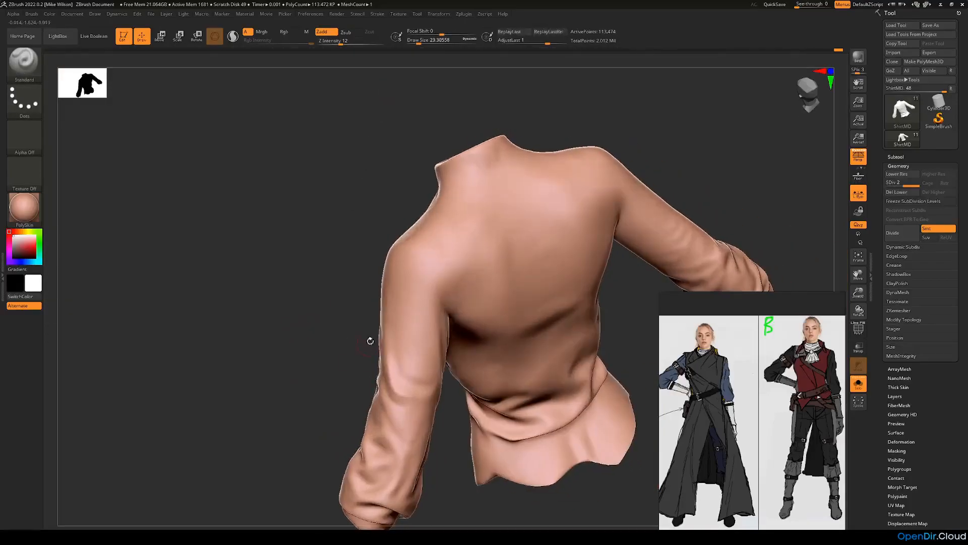
pyautogui.moveTo(352, 390); pyautogui.dragTo(460, 311, button='right')
pyautogui.moveTo(334, 330); pyautogui.dragTo(387, 341, button='right')
pyautogui.moveTo(388, 283)
pyautogui.mouseDown(button='right')
pyautogui.moveTo(402, 353)
pyautogui.moveTo(430, 346)
pyautogui.mouseUp(button='right')
pyautogui.moveTo(405, 306)
pyautogui.keyDown('ctrl'); pyautogui.mouseDown(button='right')
pyautogui.moveTo(449, 368)
pyautogui.moveTo(375, 438)
pyautogui.mouseUp(button='right'); pyautogui.keyUp('ctrl')
pyautogui.moveTo(353, 429)
pyautogui.mouseDown()
pyautogui.moveTo(345, 430)
pyautogui.moveTo(359, 453)
pyautogui.moveTo(338, 430)
pyautogui.mouseUp()
pyautogui.keyDown('alt'); pyautogui.moveTo(451, 438); pyautogui.dragTo(496, 386); pyautogui.keyUp('alt')
# Using the TrimDynamic brush at a draw size of about 39.1, plane the folds on the front of the left forearm.
pyautogui.click(32, 66)
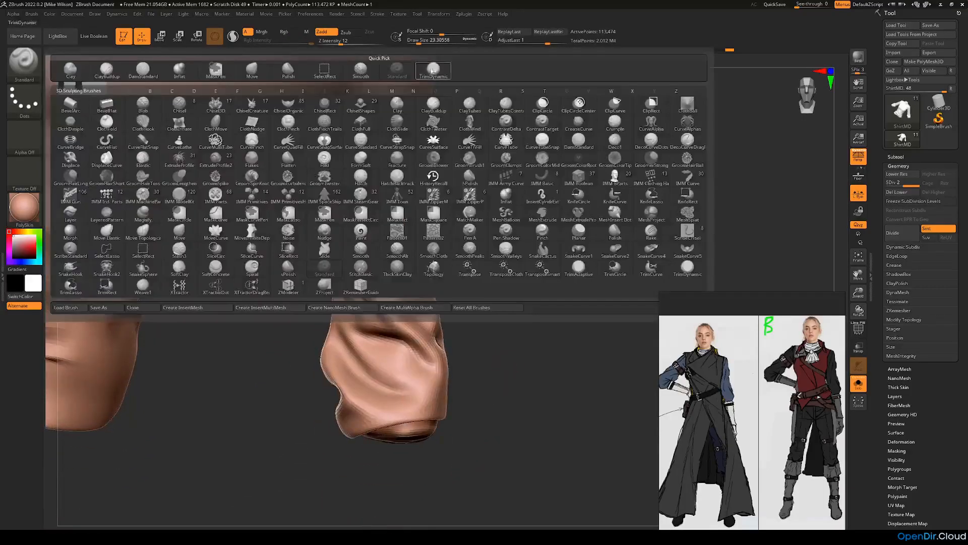
pyautogui.click(432, 68)
pyautogui.press('space')
pyautogui.moveTo(366, 355); pyautogui.dragTo(374, 355)
pyautogui.moveTo(514, 327); pyautogui.dragTo(454, 337)
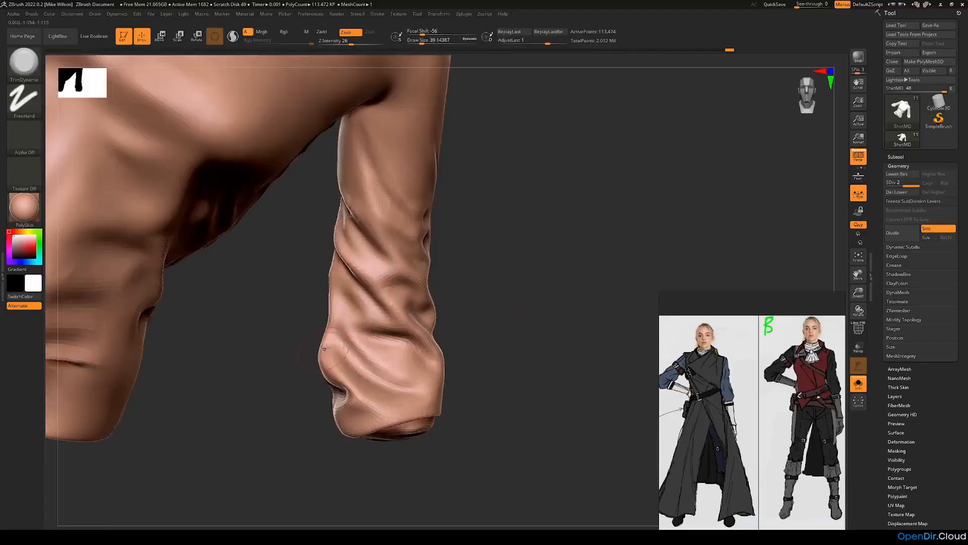
pyautogui.moveTo(300, 386); pyautogui.dragTo(333, 295)
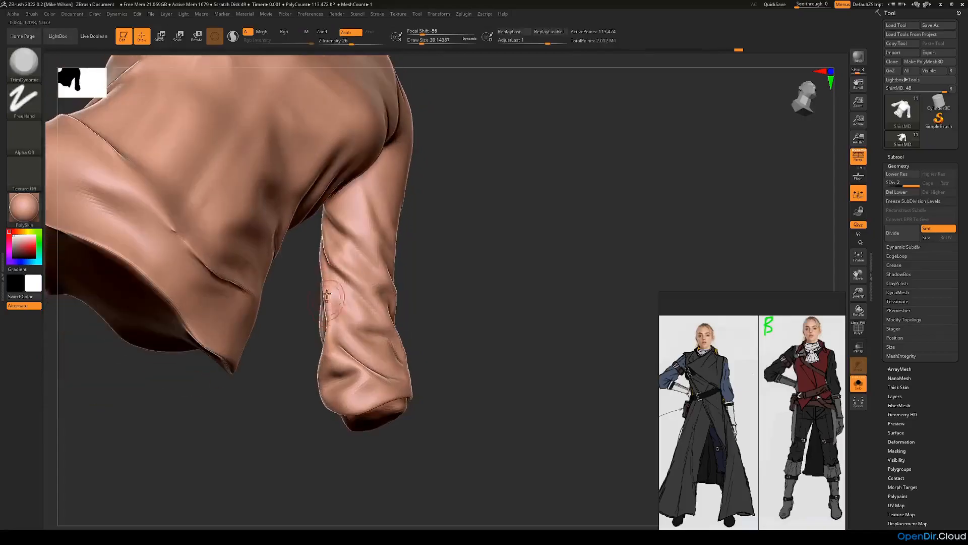
# Trim the diagonal fold ridges on the inner front of the left sleeve around the elbow.
pyautogui.moveTo(413, 269); pyautogui.dragTo(319, 278)
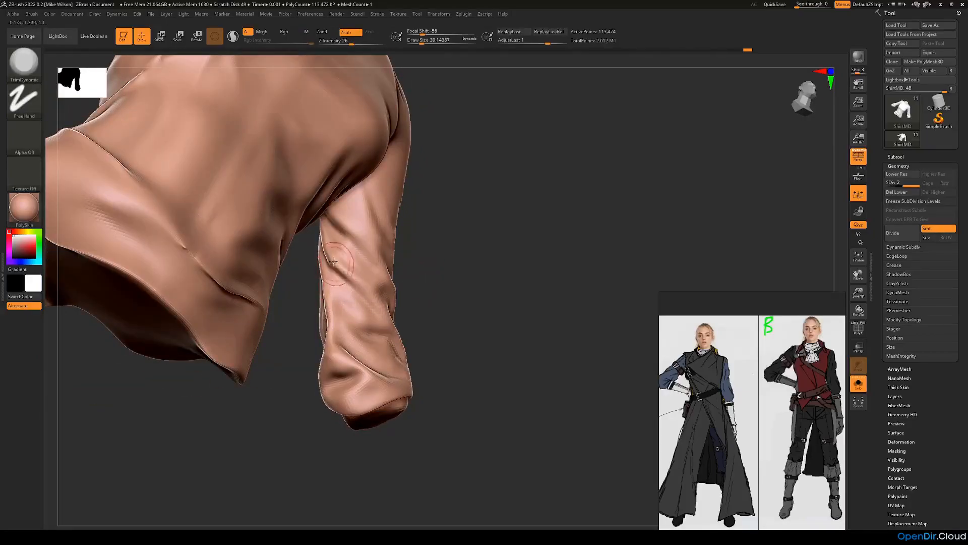
pyautogui.moveTo(454, 270); pyautogui.dragTo(426, 274)
pyautogui.moveTo(315, 262); pyautogui.dragTo(399, 303)
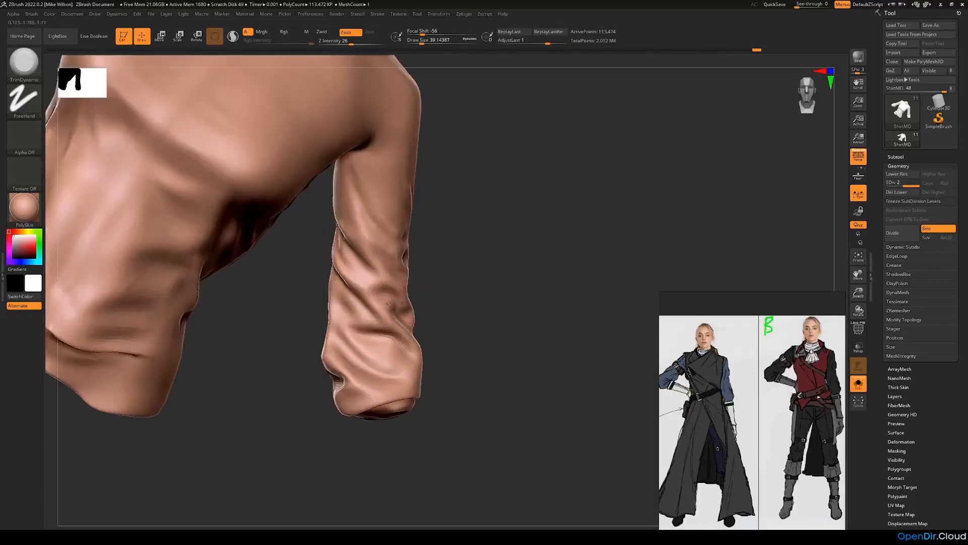
pyautogui.moveTo(308, 281); pyautogui.dragTo(330, 331)
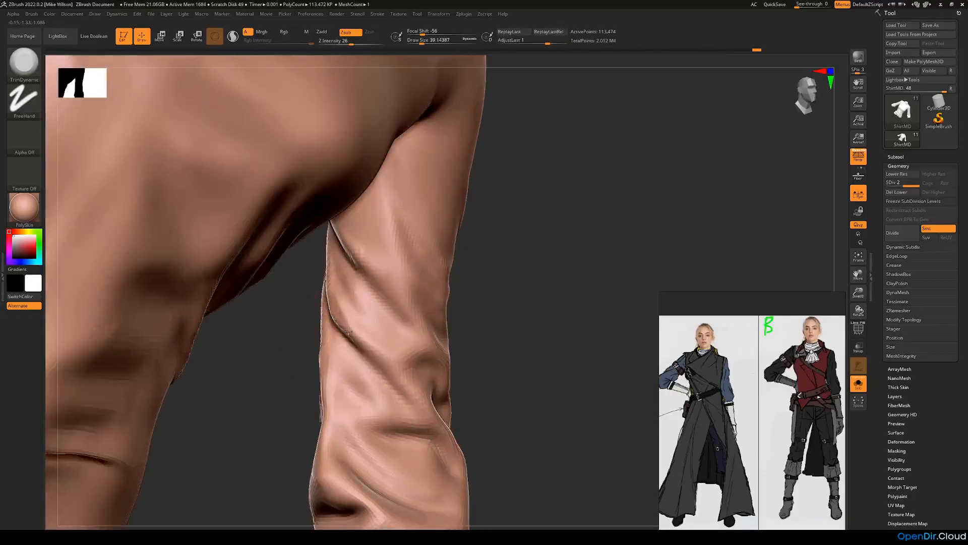
pyautogui.moveTo(460, 341); pyautogui.dragTo(323, 259)
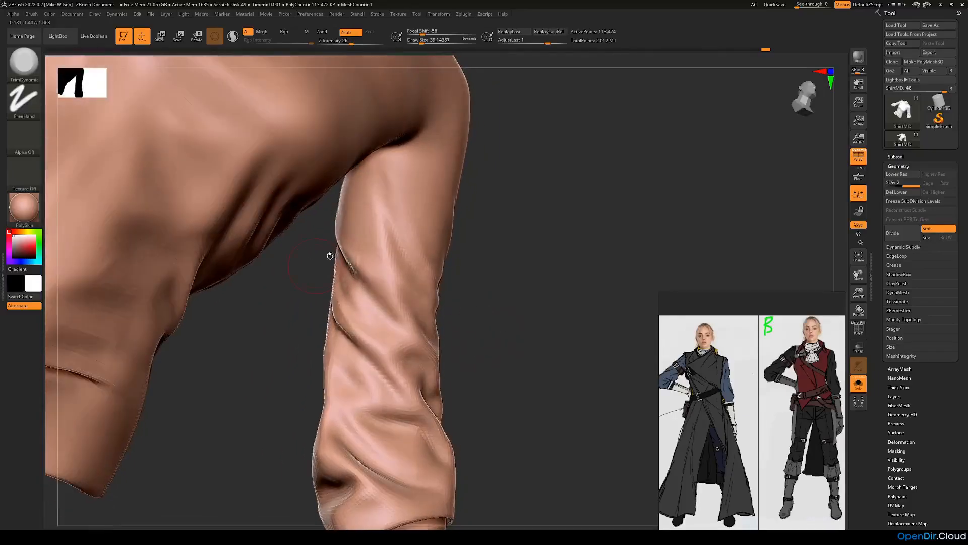
pyautogui.moveTo(468, 322); pyautogui.dragTo(371, 283)
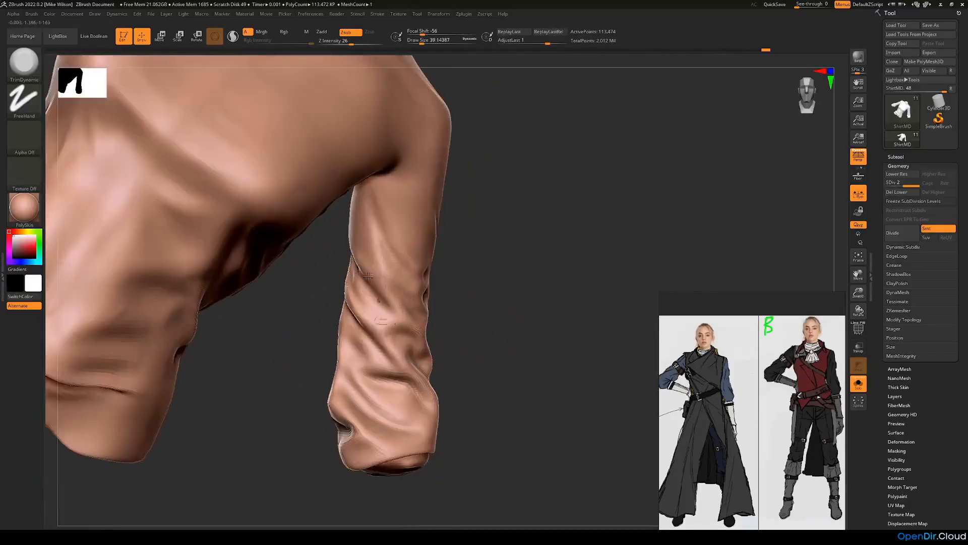
# Plane and smooth the folds along the inner side and underside of the left sleeve.
pyautogui.moveTo(463, 303); pyautogui.dragTo(318, 373)
pyautogui.moveTo(439, 353); pyautogui.dragTo(265, 301)
pyautogui.moveTo(242, 299); pyautogui.dragTo(237, 279, button='right')
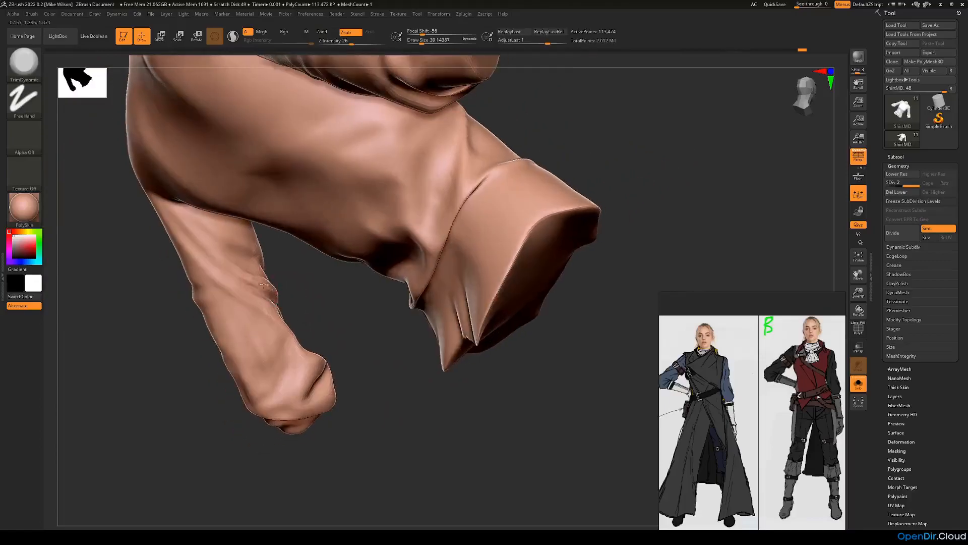
pyautogui.keyDown('shift'); pyautogui.moveTo(240, 279); pyautogui.dragTo(242, 244); pyautogui.keyUp('shift')
pyautogui.moveTo(243, 244); pyautogui.dragTo(367, 362, button='right')
# Trim and smooth the folds around the back and outer side of the left elbow.
pyautogui.moveTo(490, 354)
pyautogui.keyDown('ctrl'); pyautogui.mouseDown(button='right')
pyautogui.moveTo(508, 327)
pyautogui.moveTo(478, 374)
pyautogui.mouseUp(button='right'); pyautogui.keyUp('ctrl')
pyautogui.keyDown('ctrl'); pyautogui.moveTo(429, 398); pyautogui.dragTo(349, 445, button='right'); pyautogui.keyUp('ctrl')
pyautogui.moveTo(165, 468); pyautogui.dragTo(209, 411, button='right')
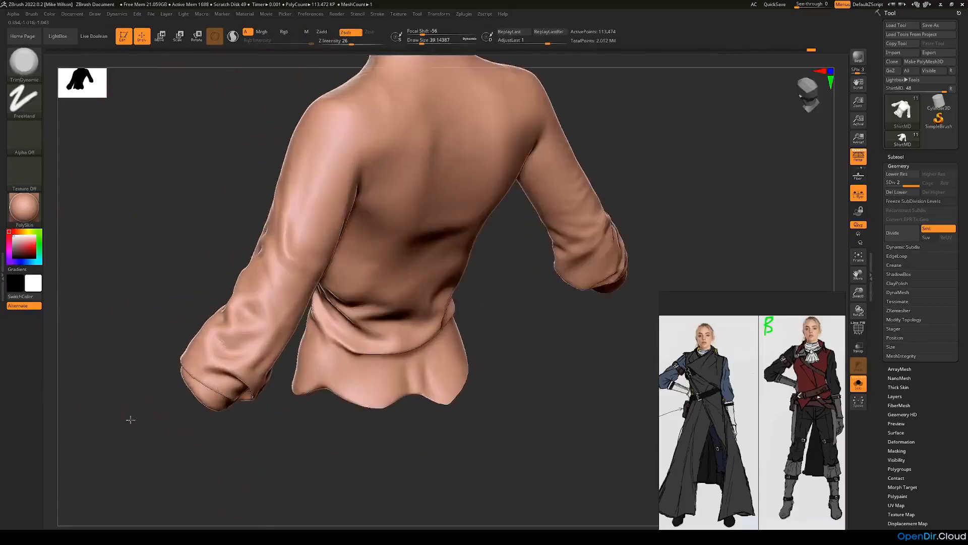
pyautogui.keyDown('ctrl'); pyautogui.moveTo(134, 422); pyautogui.dragTo(143, 392, button='right'); pyautogui.keyUp('ctrl')
pyautogui.moveTo(175, 313)
pyautogui.mouseDown(button='right')
pyautogui.moveTo(205, 290)
pyautogui.moveTo(162, 296)
pyautogui.mouseUp(button='right')
pyautogui.keyDown('shift'); pyautogui.moveTo(216, 308); pyautogui.dragTo(206, 300); pyautogui.keyUp('shift')
pyautogui.moveTo(206, 300)
pyautogui.mouseDown(button='right')
pyautogui.moveTo(220, 316)
pyautogui.moveTo(262, 303)
pyautogui.moveTo(202, 301)
pyautogui.mouseUp(button='right')
pyautogui.keyDown('ctrl'); pyautogui.moveTo(262, 302); pyautogui.dragTo(272, 270, button='right'); pyautogui.keyUp('ctrl')
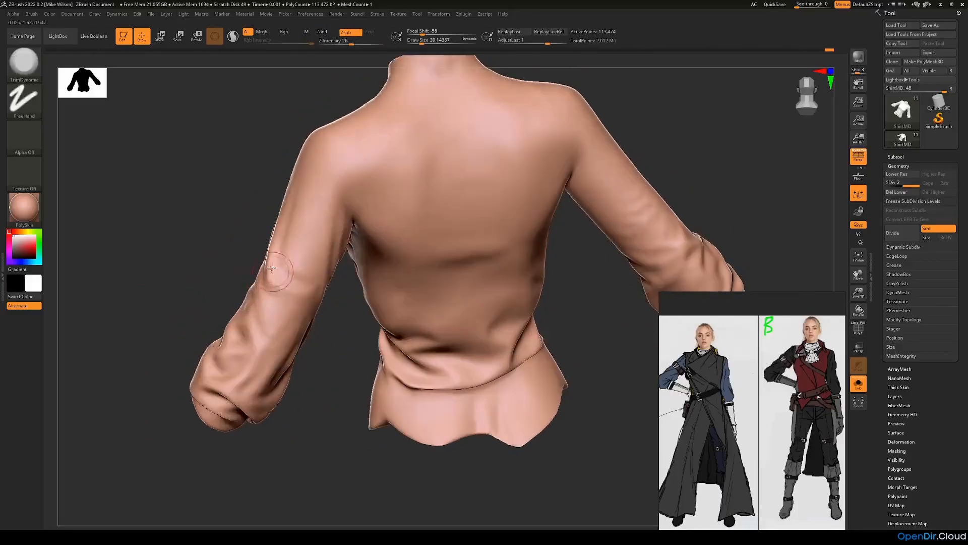
# Soften the remaining fold ridge on the back of the left upper sleeve with light trimming and smoothing.
pyautogui.moveTo(218, 285); pyautogui.dragTo(270, 281, button='right')
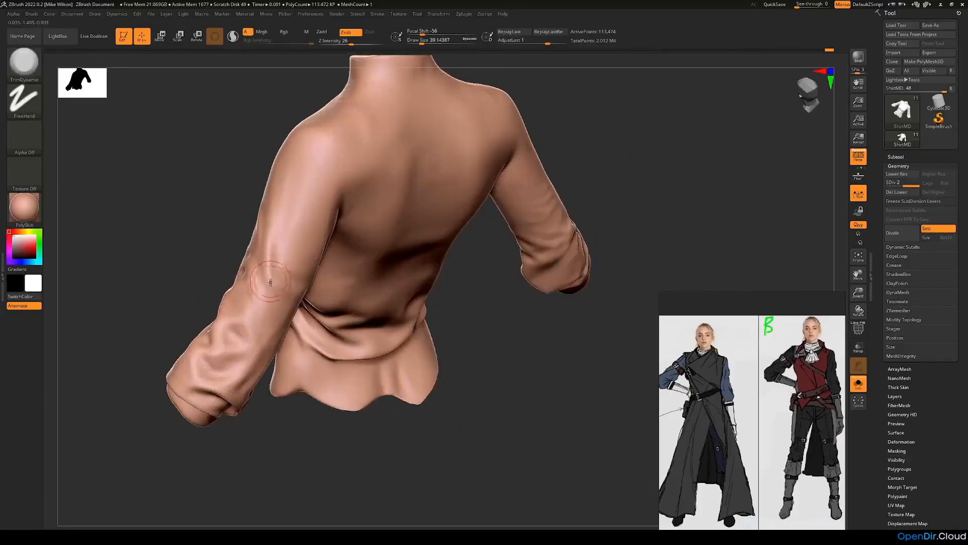
pyautogui.keyDown('shift'); pyautogui.moveTo(210, 303); pyautogui.dragTo(283, 305, button='right'); pyautogui.keyUp('shift')
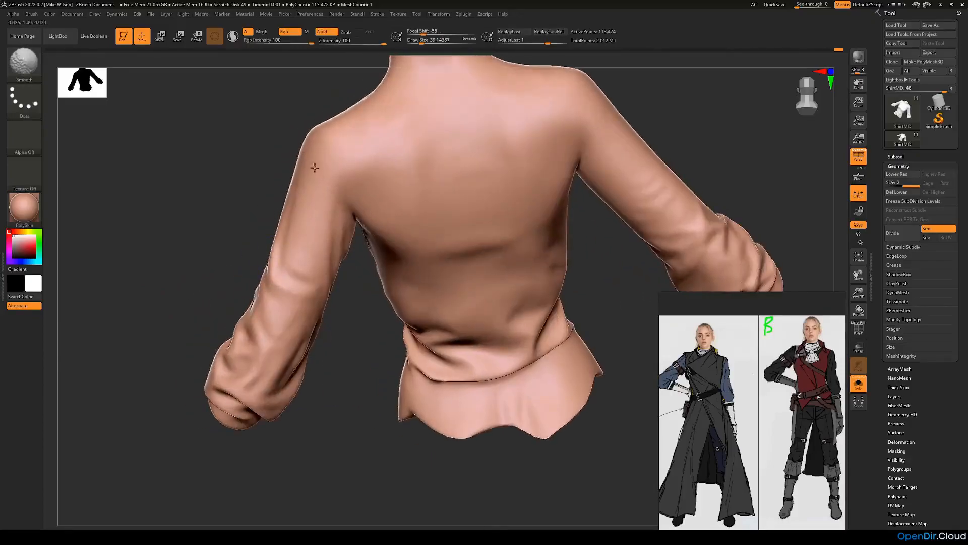
pyautogui.moveTo(337, 341); pyautogui.dragTo(359, 325, button='right')
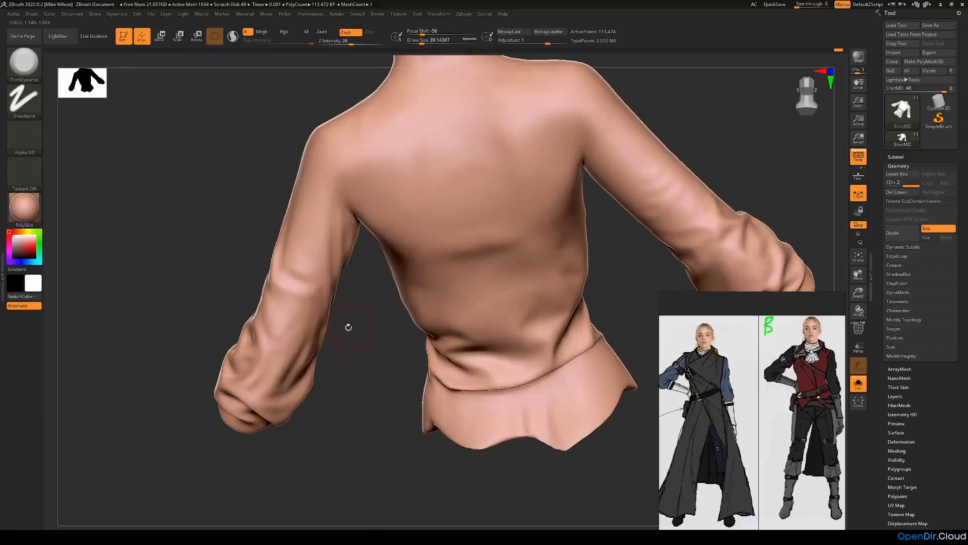
pyautogui.moveTo(353, 363); pyautogui.dragTo(260, 425, button='right')
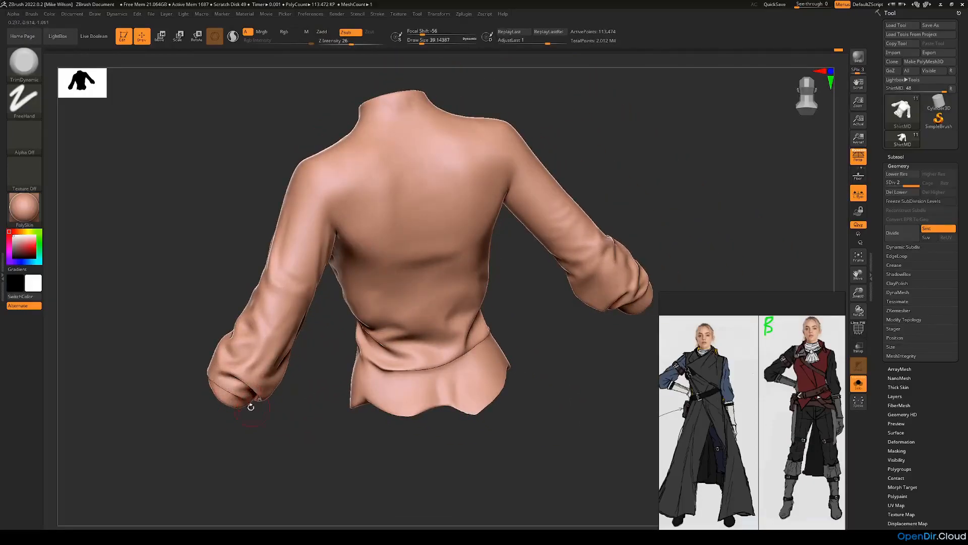
# Switch to the Standard brush with a draw size of about 33 for refining the wearer's right sleeve.
pyautogui.moveTo(199, 368)
pyautogui.mouseDown(button='right')
pyautogui.moveTo(294, 439)
pyautogui.moveTo(292, 456)
pyautogui.moveTo(378, 395)
pyautogui.moveTo(418, 404)
pyautogui.moveTo(482, 372)
pyautogui.moveTo(480, 331)
pyautogui.moveTo(280, 245)
pyautogui.mouseUp(button='right')
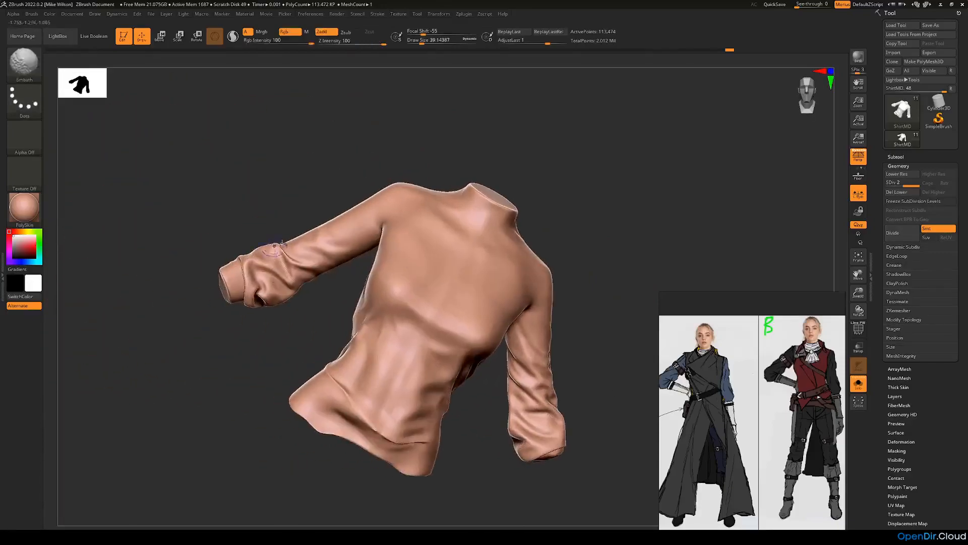
pyautogui.keyDown('ctrl'); pyautogui.moveTo(249, 216); pyautogui.dragTo(244, 344, button='right'); pyautogui.keyUp('ctrl')
pyautogui.keyDown('alt'); pyautogui.moveTo(246, 389); pyautogui.dragTo(197, 238, button='right'); pyautogui.keyUp('alt')
pyautogui.click(24, 65)
pyautogui.click(397, 71)
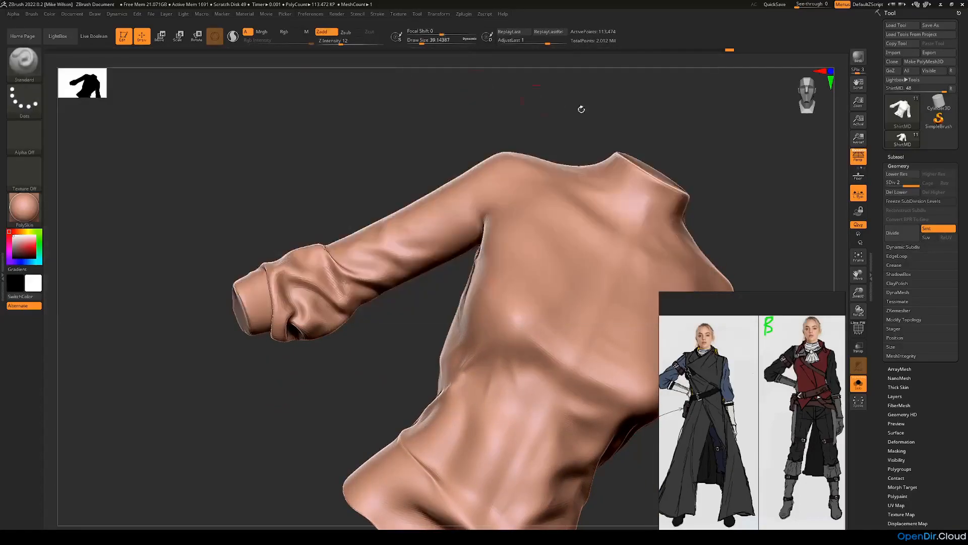
pyautogui.press('space')
pyautogui.press('[')
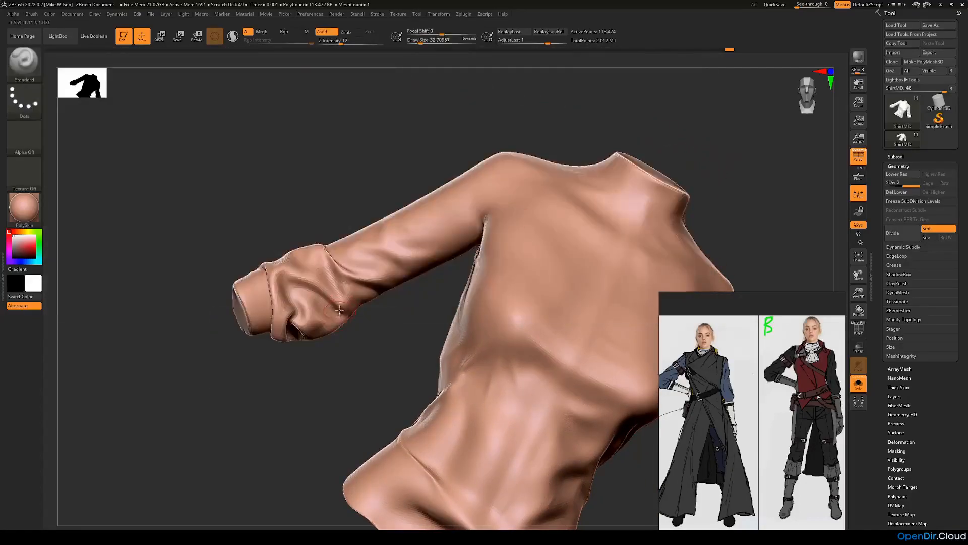
# Sculpt the fold ridges on the front of the right forearm above the cuff with a draw size of about 23.
pyautogui.moveTo(313, 338); pyautogui.dragTo(297, 298, button='right')
pyautogui.moveTo(303, 294)
pyautogui.mouseDown()
pyautogui.moveTo(318, 298)
pyautogui.moveTo(285, 302)
pyautogui.mouseUp()
pyautogui.press('s')
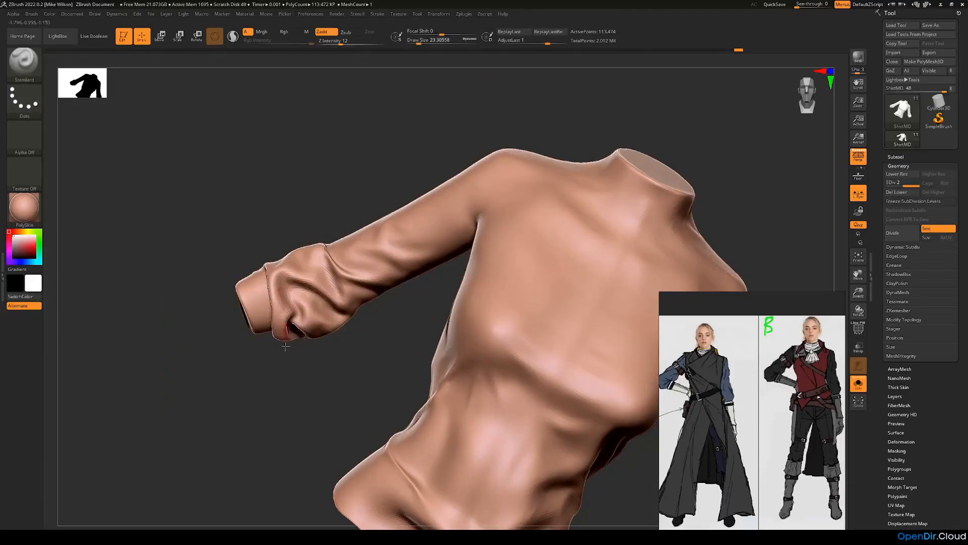
pyautogui.keyDown('ctrl'); pyautogui.moveTo(286, 288); pyautogui.dragTo(290, 303, button='right'); pyautogui.keyUp('ctrl')
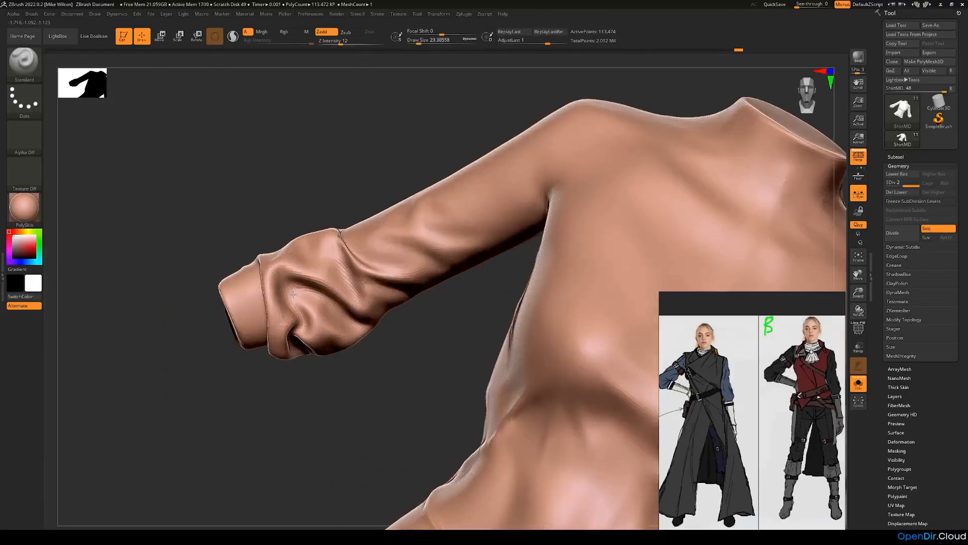
pyautogui.moveTo(360, 382); pyautogui.dragTo(291, 340, button='right')
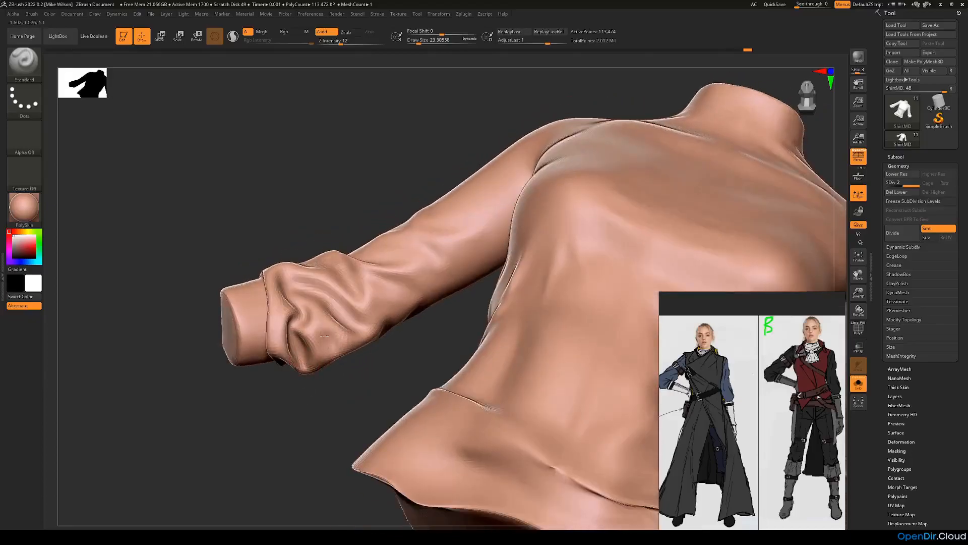
pyautogui.moveTo(334, 404); pyautogui.dragTo(262, 294, button='right')
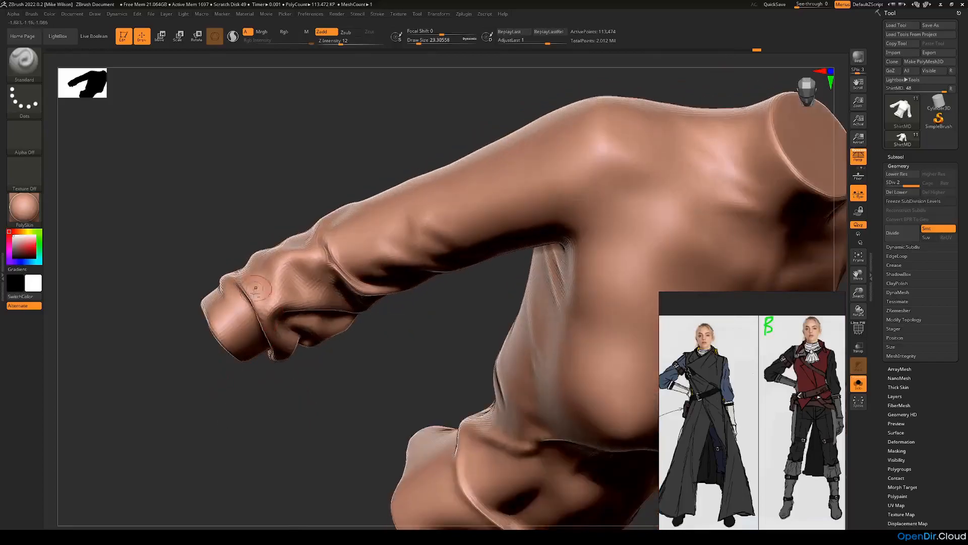
# Build up the short fold ridges on the outer side of the right forearm between the cuff and elbow.
pyautogui.moveTo(227, 356); pyautogui.dragTo(232, 396, button='right')
pyautogui.moveTo(261, 288); pyautogui.dragTo(261, 271)
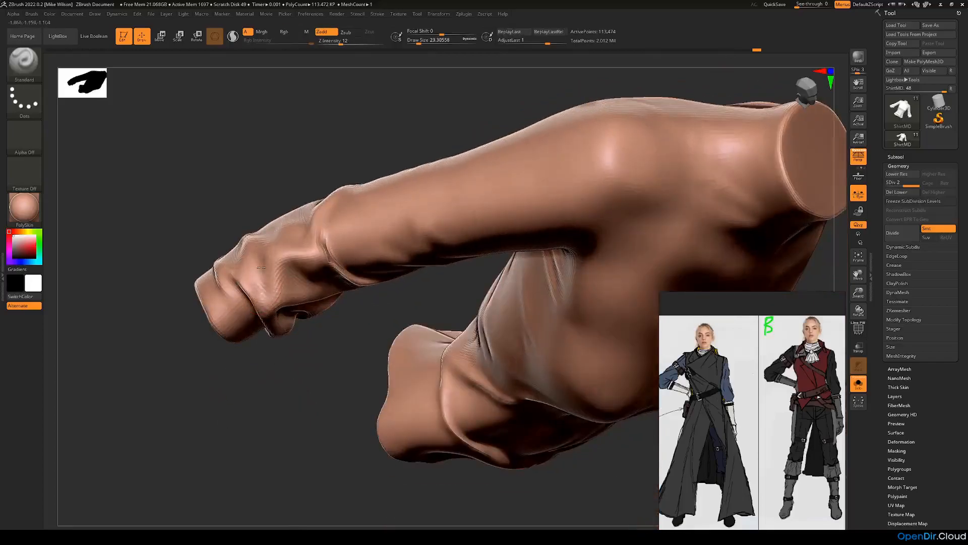
pyautogui.moveTo(278, 367); pyautogui.dragTo(274, 320, button='right')
pyautogui.moveTo(299, 280); pyautogui.dragTo(294, 267)
pyautogui.moveTo(392, 376); pyautogui.dragTo(345, 307, button='right')
pyautogui.moveTo(438, 335); pyautogui.dragTo(378, 312, button='right')
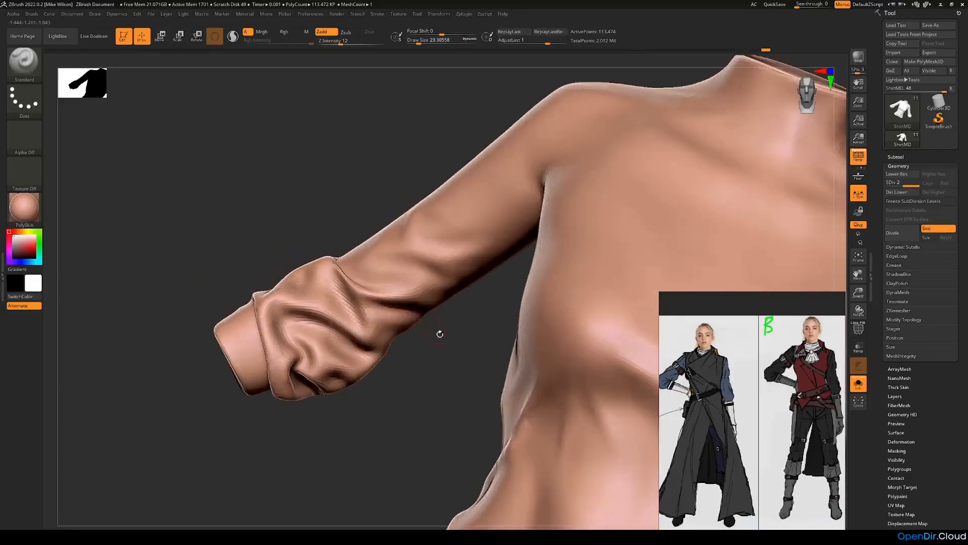
# Add long fold strokes running from the right elbow up the front of the upper sleeve.
pyautogui.moveTo(440, 330); pyautogui.dragTo(351, 289, button='right')
pyautogui.moveTo(285, 204); pyautogui.dragTo(339, 230, button='right')
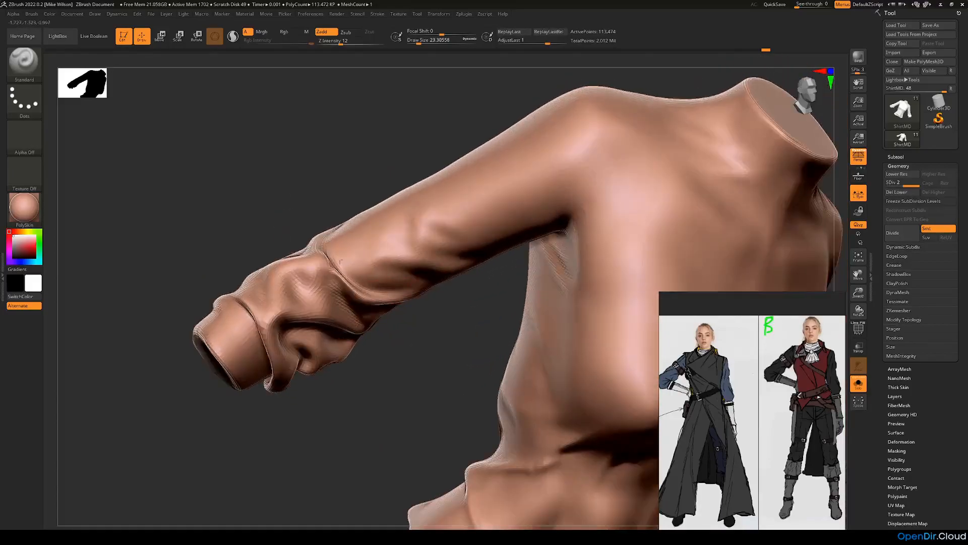
pyautogui.moveTo(353, 275); pyautogui.dragTo(379, 265, button='right')
pyautogui.moveTo(434, 237)
pyautogui.mouseDown()
pyautogui.moveTo(424, 246)
pyautogui.moveTo(518, 213)
pyautogui.mouseUp()
pyautogui.moveTo(449, 244); pyautogui.dragTo(528, 204)
pyautogui.moveTo(468, 279); pyautogui.dragTo(389, 258, button='right')
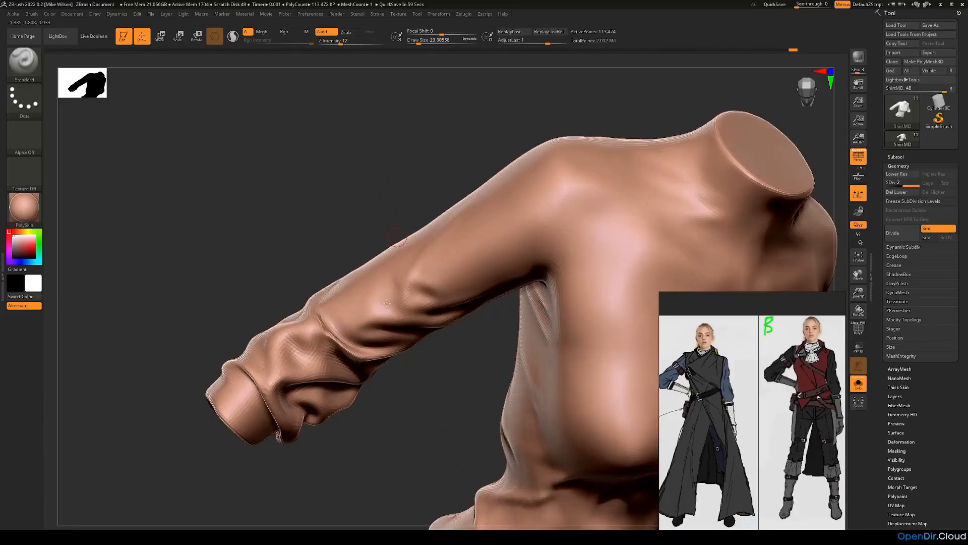
# Broaden the folds on the outer side of the right elbow with a draw size of about 31.
pyautogui.press('space')
pyautogui.moveTo(388, 299); pyautogui.dragTo(368, 302, button='right')
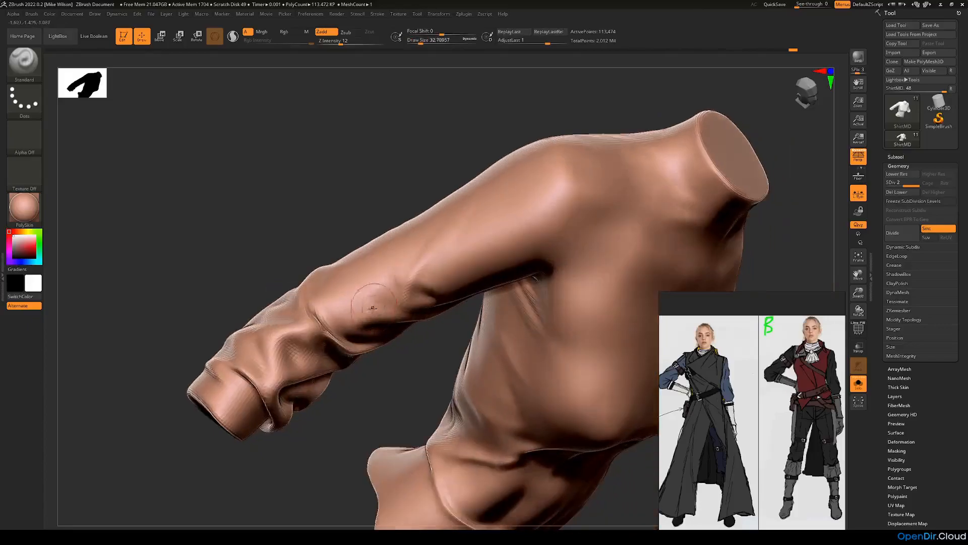
pyautogui.moveTo(430, 196)
pyautogui.mouseDown(button='right')
pyautogui.moveTo(334, 236)
pyautogui.moveTo(305, 328)
pyautogui.mouseUp(button='right')
pyautogui.press('space')
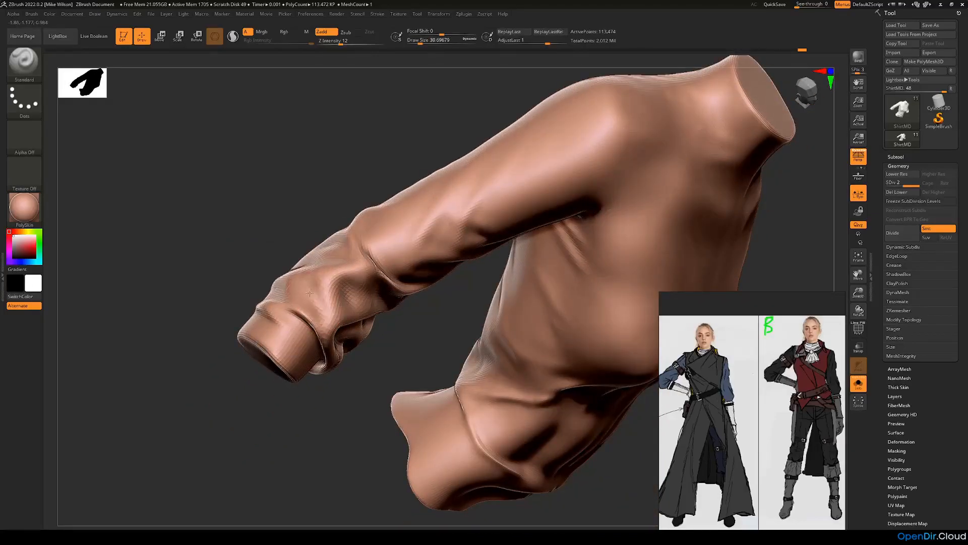
pyautogui.moveTo(203, 404); pyautogui.dragTo(274, 301, button='right')
pyautogui.moveTo(353, 342); pyautogui.dragTo(272, 323, button='right')
pyautogui.press('space')
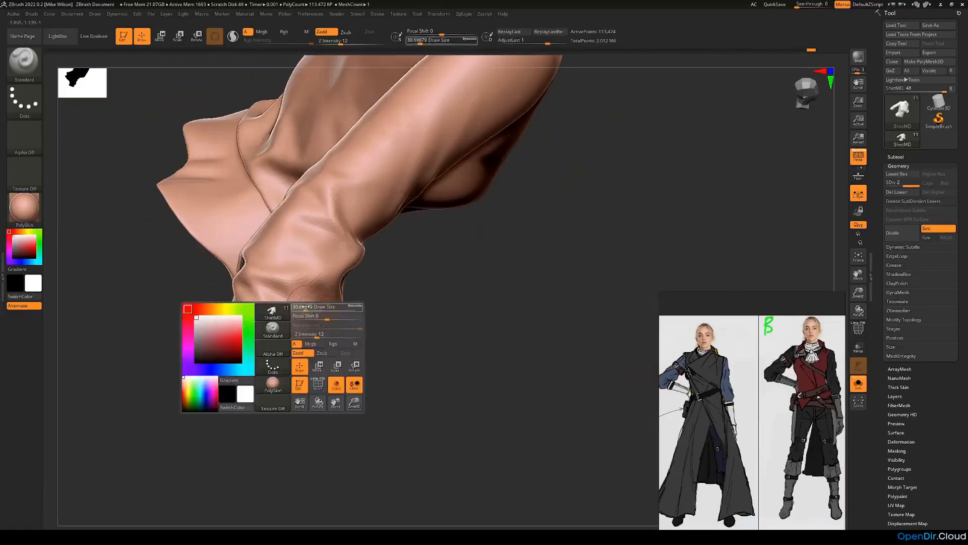
# Sharpen the creases on the back of the right elbow using a draw size of about 14.
pyautogui.moveTo(207, 365); pyautogui.dragTo(379, 296, button='right')
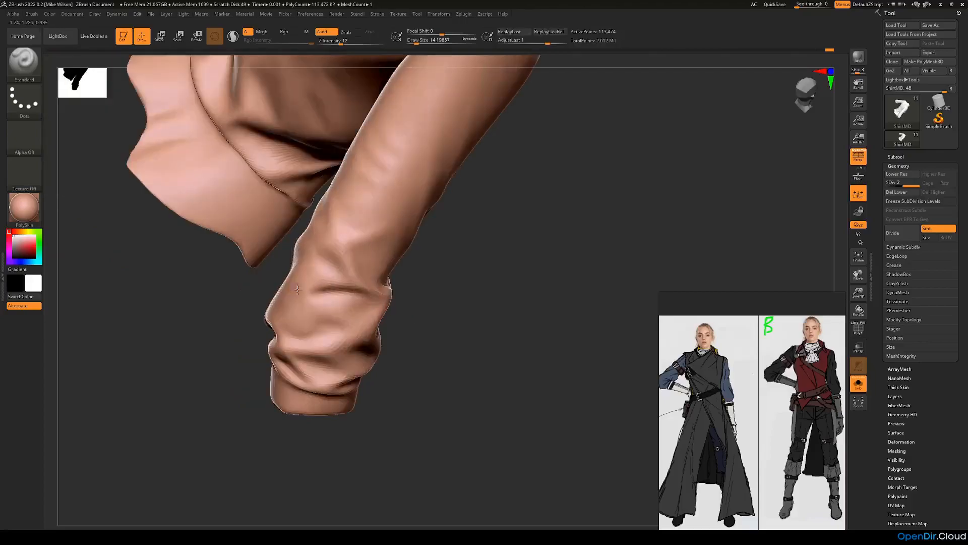
pyautogui.moveTo(417, 270); pyautogui.dragTo(389, 317, button='right')
pyautogui.press('space')
pyautogui.moveTo(418, 269); pyautogui.dragTo(445, 271)
pyautogui.press('space')
pyautogui.moveTo(445, 271)
pyautogui.mouseDown(button='right')
pyautogui.moveTo(368, 257)
pyautogui.moveTo(354, 301)
pyautogui.mouseUp(button='right')
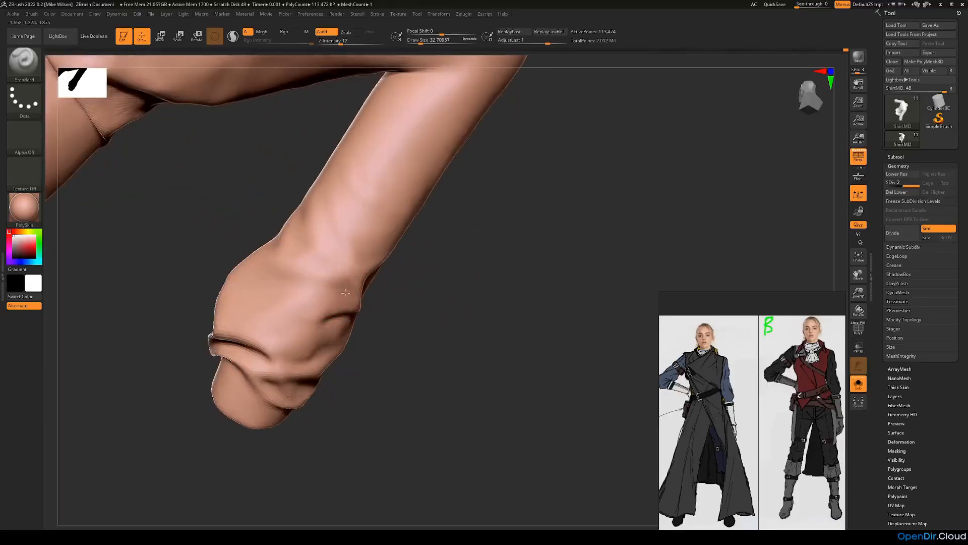
# Shape the folds just above the back of the right elbow, reducing the draw size to about 23.
pyautogui.press('space')
pyautogui.moveTo(358, 303); pyautogui.dragTo(355, 303)
pyautogui.moveTo(303, 299)
pyautogui.mouseDown(button='right')
pyautogui.moveTo(328, 290)
pyautogui.moveTo(356, 244)
pyautogui.mouseUp(button='right')
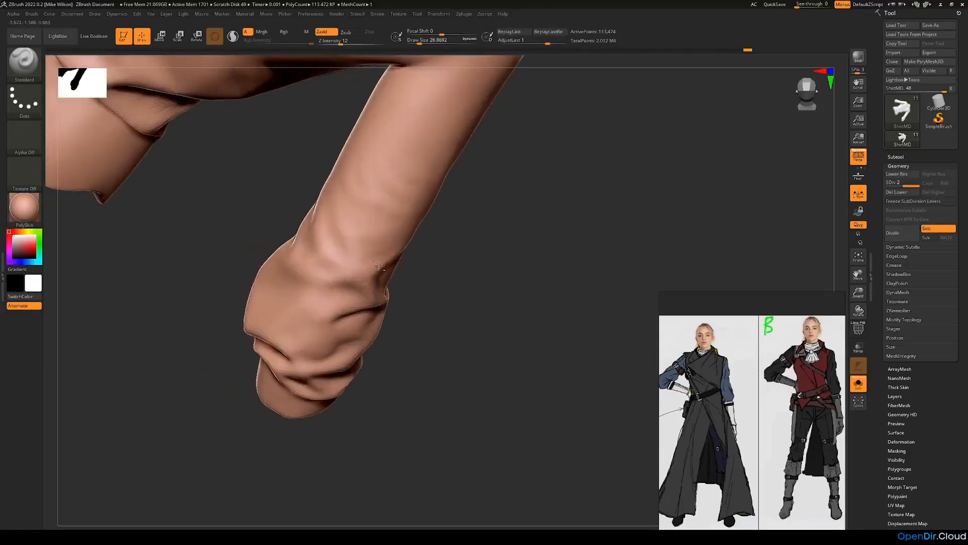
pyautogui.press('space')
pyautogui.moveTo(362, 262); pyautogui.dragTo(356, 262)
pyautogui.moveTo(356, 261); pyautogui.dragTo(352, 269, button='right')
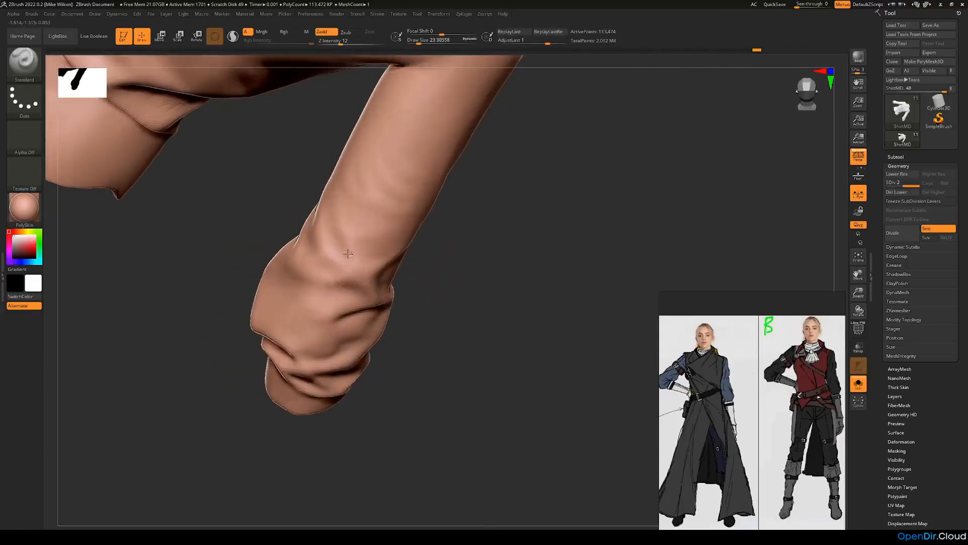
# Refine and smooth the crossing folds on the outer back of the right elbow.
pyautogui.moveTo(424, 293); pyautogui.dragTo(397, 311, button='right')
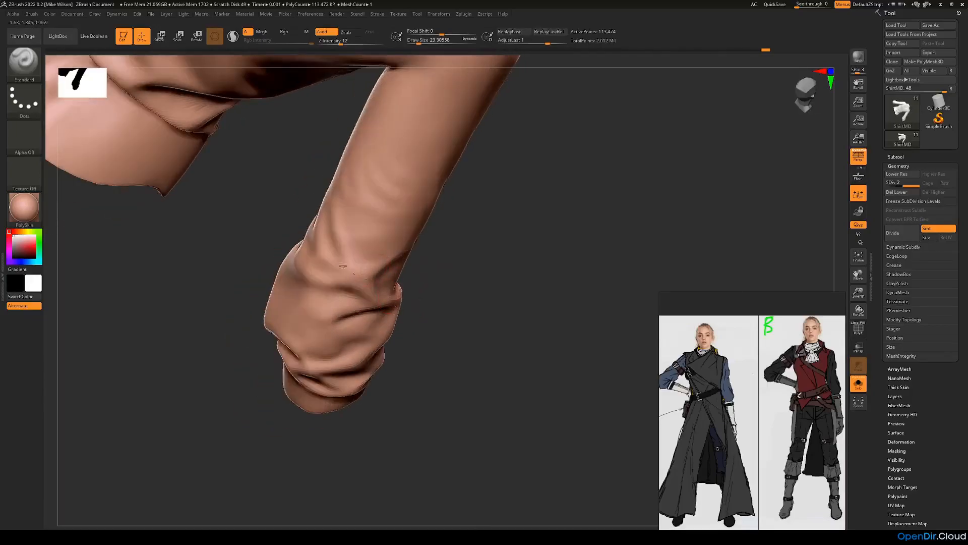
pyautogui.moveTo(447, 257); pyautogui.dragTo(414, 256, button='right')
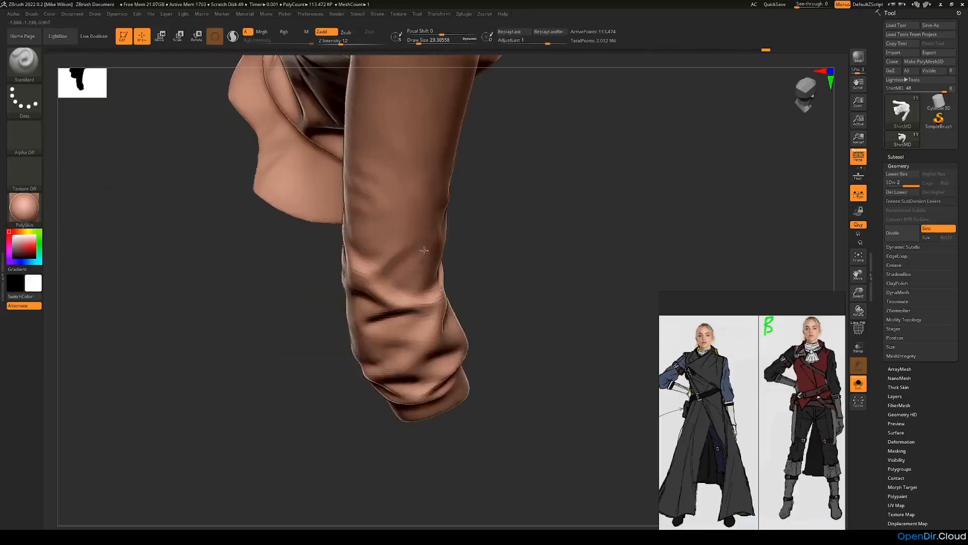
pyautogui.moveTo(485, 231); pyautogui.dragTo(382, 272, button='right')
pyautogui.moveTo(453, 221); pyautogui.dragTo(366, 273, button='right')
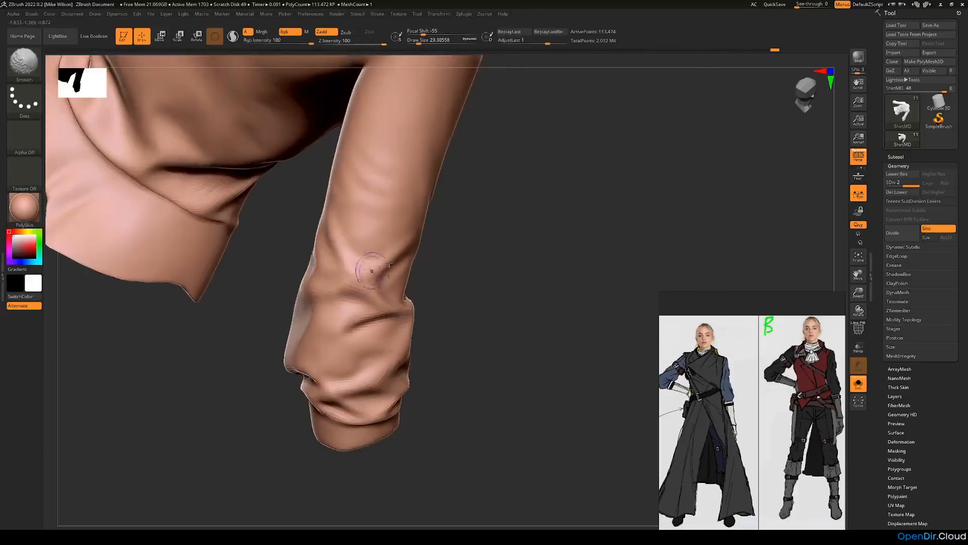
pyautogui.moveTo(454, 230)
pyautogui.mouseDown(button='right')
pyautogui.moveTo(479, 217)
pyautogui.moveTo(467, 256)
pyautogui.mouseUp(button='right')
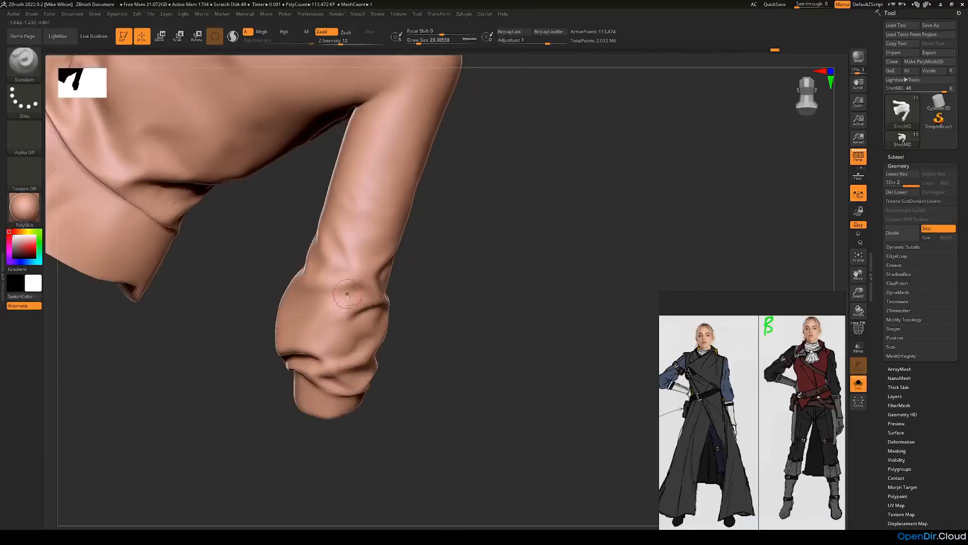
# Define the folds around the inner and back sides of the right elbow, with a draw size of about 14 for detail.
pyautogui.moveTo(321, 305)
pyautogui.mouseDown(button='right')
pyautogui.moveTo(339, 299)
pyautogui.moveTo(312, 317)
pyautogui.moveTo(396, 309)
pyautogui.moveTo(313, 266)
pyautogui.mouseUp(button='right')
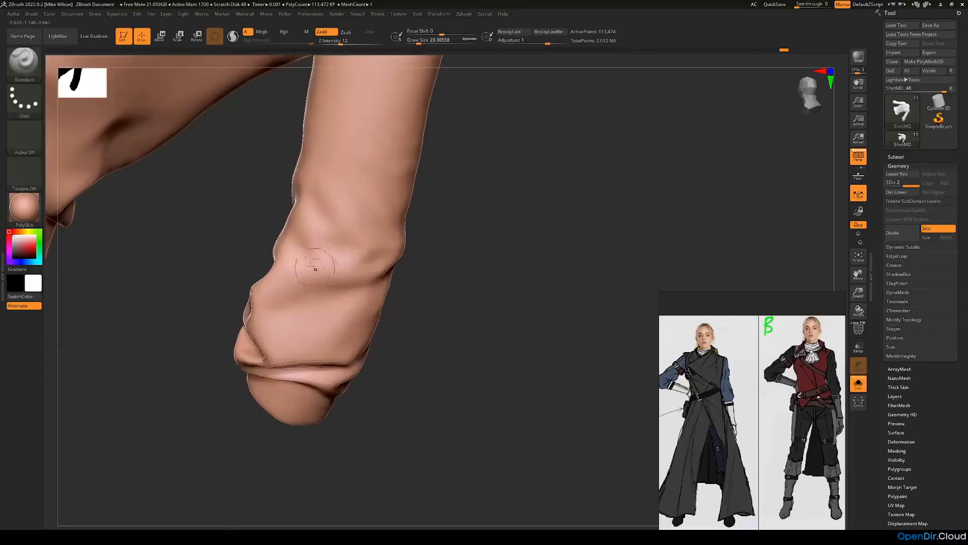
pyautogui.moveTo(413, 296)
pyautogui.mouseDown(button='right')
pyautogui.moveTo(231, 339)
pyautogui.moveTo(435, 331)
pyautogui.moveTo(326, 313)
pyautogui.mouseUp(button='right')
pyautogui.press('space')
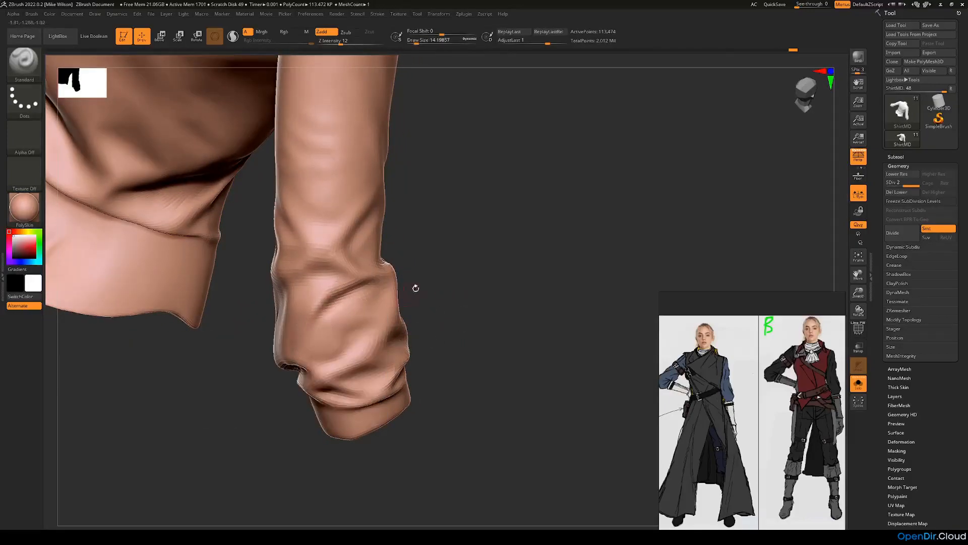
pyautogui.moveTo(411, 287); pyautogui.dragTo(357, 284, button='right')
pyautogui.moveTo(448, 280); pyautogui.dragTo(478, 291, button='right')
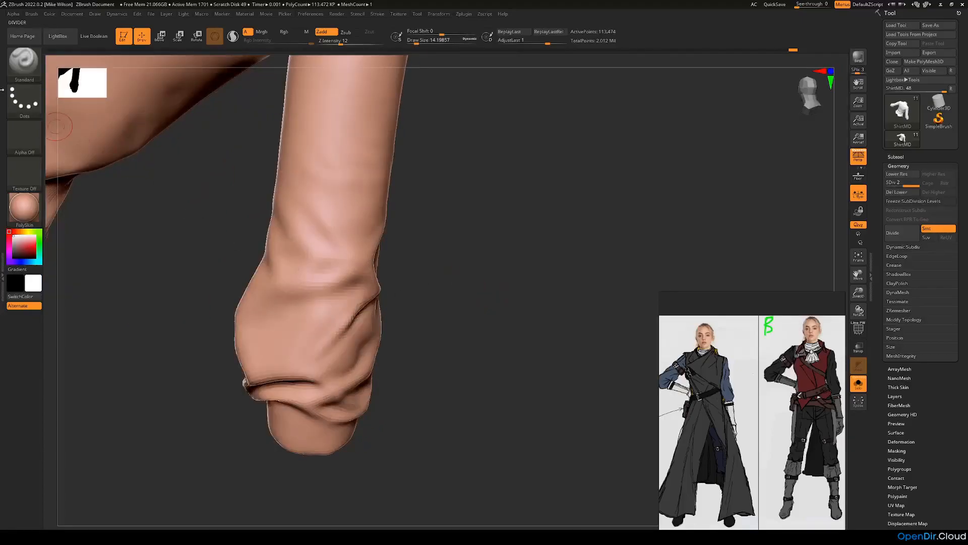
# Build up a broad fold across the back of the right elbow with the ClayBuildup brush and smooth it.
pyautogui.click(23, 60)
pyautogui.click(107, 69)
pyautogui.press('space')
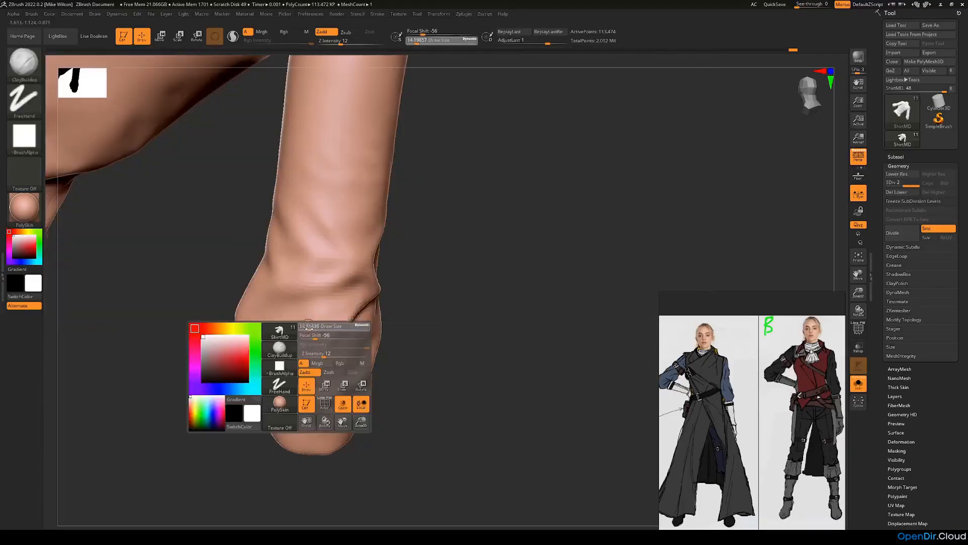
pyautogui.moveTo(260, 304); pyautogui.dragTo(364, 291)
pyautogui.moveTo(379, 286)
pyautogui.keyDown('shift'); pyautogui.mouseDown()
pyautogui.moveTo(328, 292)
pyautogui.moveTo(281, 316)
pyautogui.mouseUp(); pyautogui.keyUp('shift')
# Add and carve smaller ClayBuildup folds on the inner side of the right elbow, smoothing them into the sleeve.
pyautogui.moveTo(314, 298); pyautogui.dragTo(263, 301, button='right')
pyautogui.keyDown('shift'); pyautogui.moveTo(252, 305); pyautogui.dragTo(231, 307); pyautogui.keyUp('shift')
pyautogui.keyDown('alt'); pyautogui.moveTo(389, 267); pyautogui.dragTo(402, 287); pyautogui.keyUp('alt')
pyautogui.moveTo(239, 277)
pyautogui.mouseDown()
pyautogui.moveTo(249, 254)
pyautogui.moveTo(271, 296)
pyautogui.moveTo(284, 279)
pyautogui.moveTo(276, 260)
pyautogui.mouseUp()
pyautogui.moveTo(303, 263)
pyautogui.mouseDown(button='right')
pyautogui.moveTo(392, 296)
pyautogui.moveTo(303, 250)
pyautogui.mouseUp(button='right')
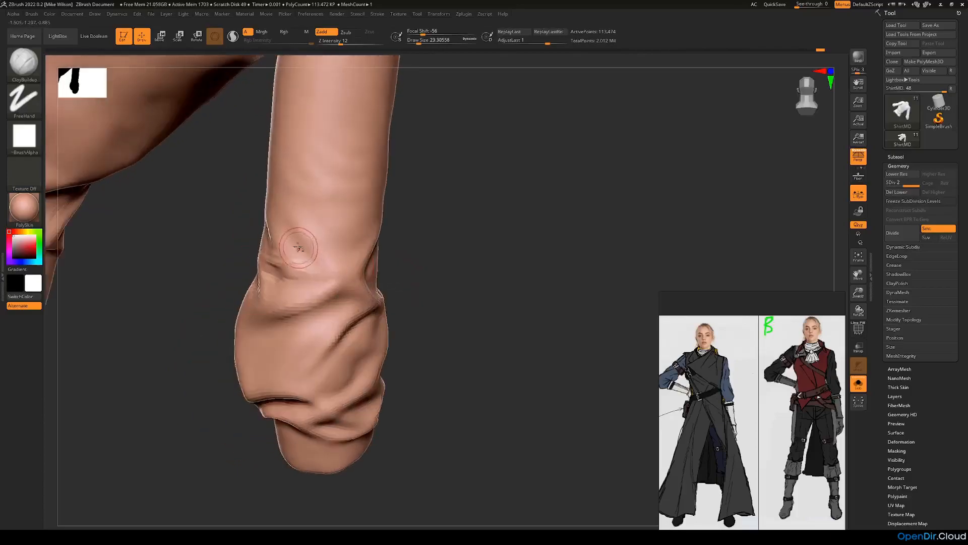
pyautogui.moveTo(289, 237)
pyautogui.keyDown('shift'); pyautogui.mouseDown()
pyautogui.moveTo(273, 272)
pyautogui.moveTo(282, 280)
pyautogui.moveTo(251, 280)
pyautogui.moveTo(317, 283)
pyautogui.mouseUp(); pyautogui.keyUp('shift')
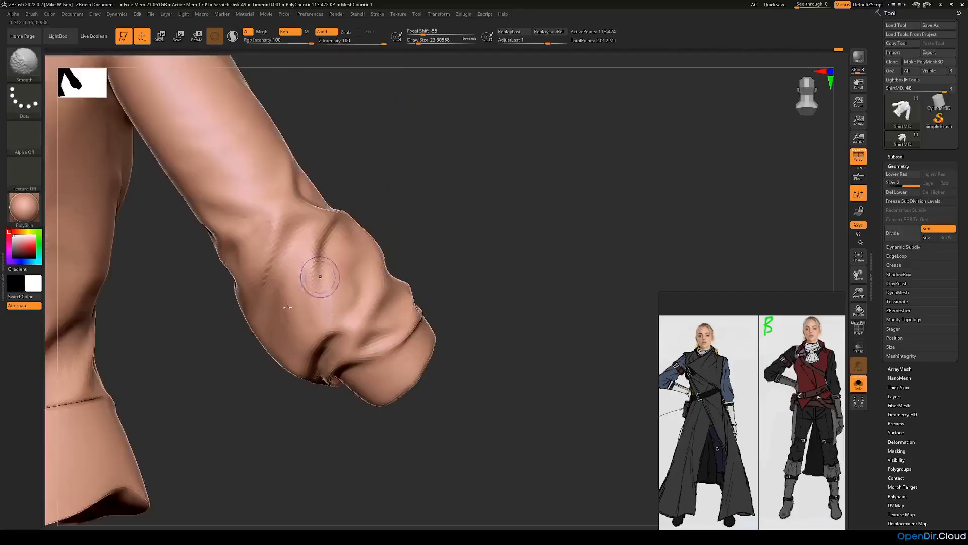
# Lay long diagonal folds from the armpit down the back of the right upper sleeve.
pyautogui.moveTo(424, 229)
pyautogui.mouseDown()
pyautogui.moveTo(454, 285)
pyautogui.moveTo(406, 277)
pyautogui.moveTo(393, 229)
pyautogui.moveTo(327, 179)
pyautogui.mouseUp()
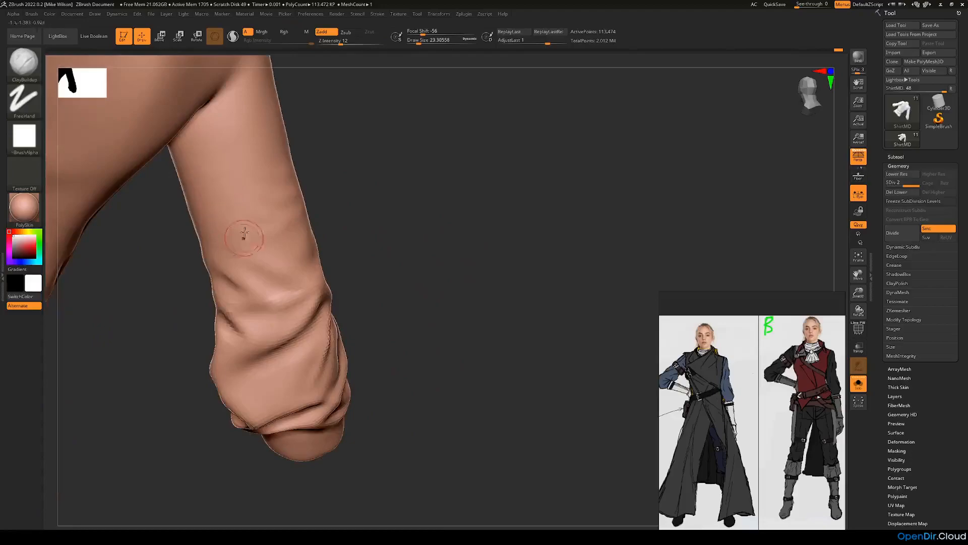
pyautogui.moveTo(194, 164); pyautogui.dragTo(255, 222)
pyautogui.moveTo(199, 169); pyautogui.dragTo(272, 247)
pyautogui.moveTo(187, 152); pyautogui.dragTo(265, 247)
# Build up long folds from the shoulder toward the elbow along the outer side of the right upper sleeve.
pyautogui.moveTo(372, 216); pyautogui.dragTo(336, 321)
pyautogui.moveTo(312, 378); pyautogui.dragTo(352, 333)
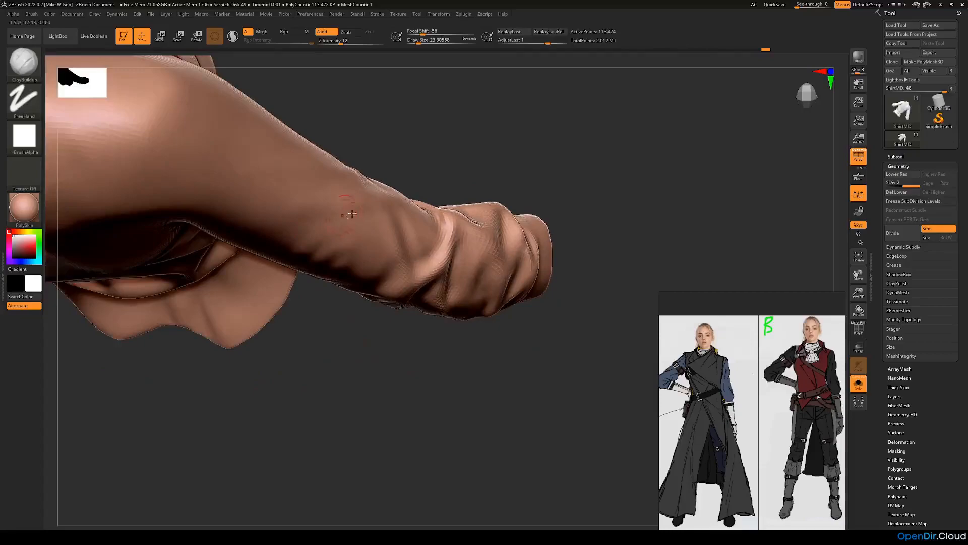
pyautogui.moveTo(317, 383); pyautogui.dragTo(312, 333)
pyautogui.moveTo(238, 192); pyautogui.dragTo(353, 216)
pyautogui.moveTo(273, 207); pyautogui.dragTo(358, 220)
pyautogui.moveTo(396, 186); pyautogui.dragTo(383, 203)
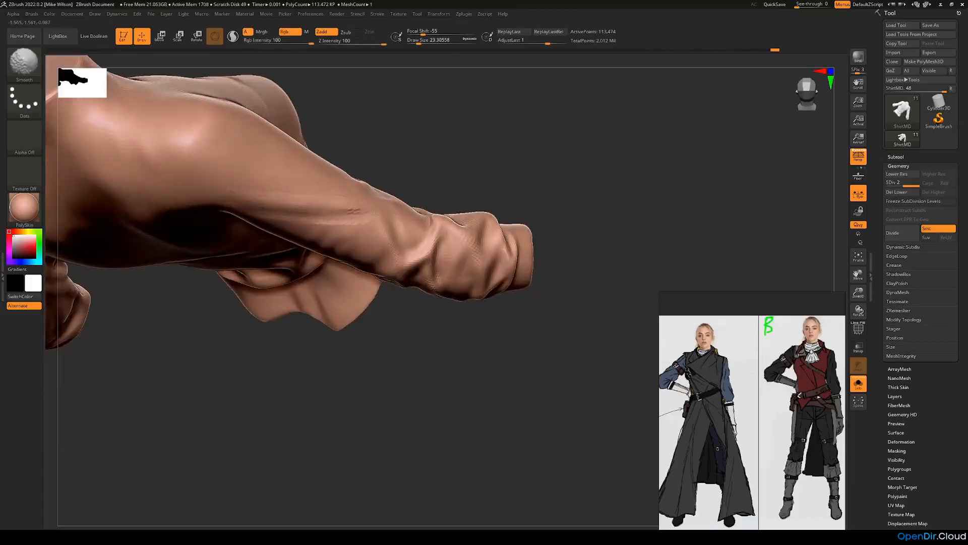
pyautogui.moveTo(404, 169); pyautogui.dragTo(388, 202)
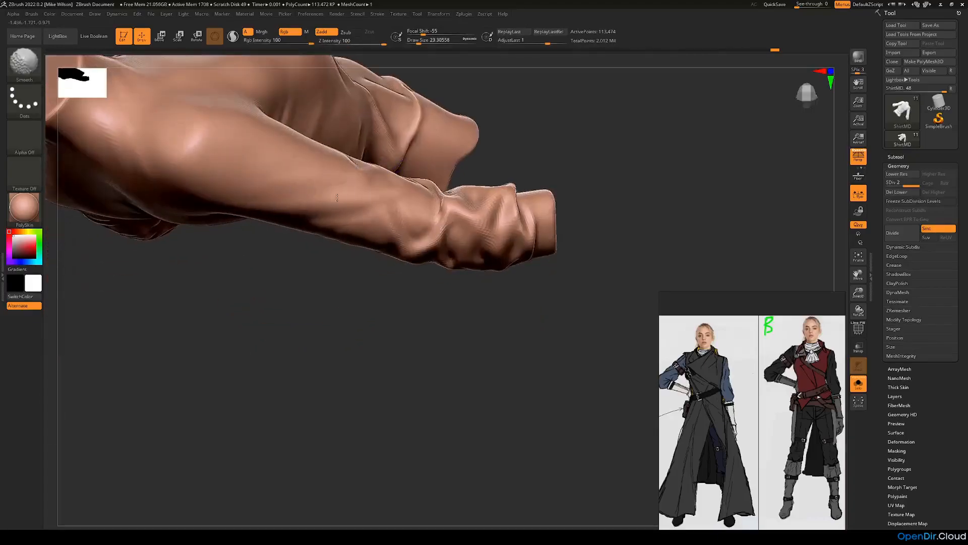
pyautogui.moveTo(268, 190); pyautogui.dragTo(312, 181)
# Smooth the new folds around the outer side and back of the right upper sleeve.
pyautogui.press('shift')
pyautogui.moveTo(297, 282); pyautogui.dragTo(308, 241)
pyautogui.moveTo(439, 199)
pyautogui.mouseDown()
pyautogui.moveTo(322, 237)
pyautogui.moveTo(298, 283)
pyautogui.mouseUp()
pyautogui.moveTo(255, 249)
pyautogui.mouseDown()
pyautogui.moveTo(282, 256)
pyautogui.moveTo(182, 308)
pyautogui.mouseUp()
pyautogui.press('shift')
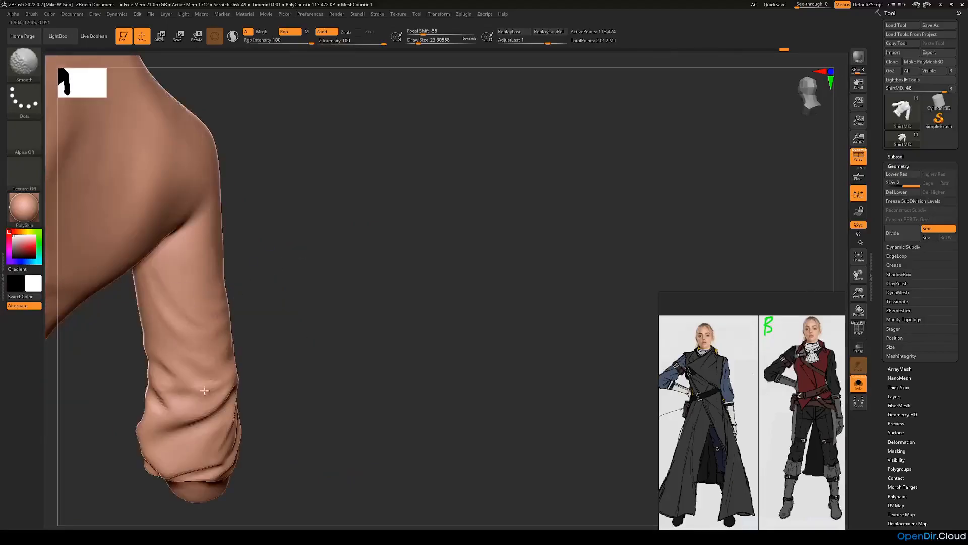
# Build up a ClayBuildup fold across the front of the right sleeve just above the elbow.
pyautogui.moveTo(273, 413)
pyautogui.mouseDown()
pyautogui.moveTo(331, 341)
pyautogui.moveTo(328, 286)
pyautogui.moveTo(339, 328)
pyautogui.moveTo(434, 308)
pyautogui.moveTo(392, 298)
pyautogui.moveTo(188, 359)
pyautogui.moveTo(232, 342)
pyautogui.mouseUp()
pyautogui.scroll(3, 232, 342)
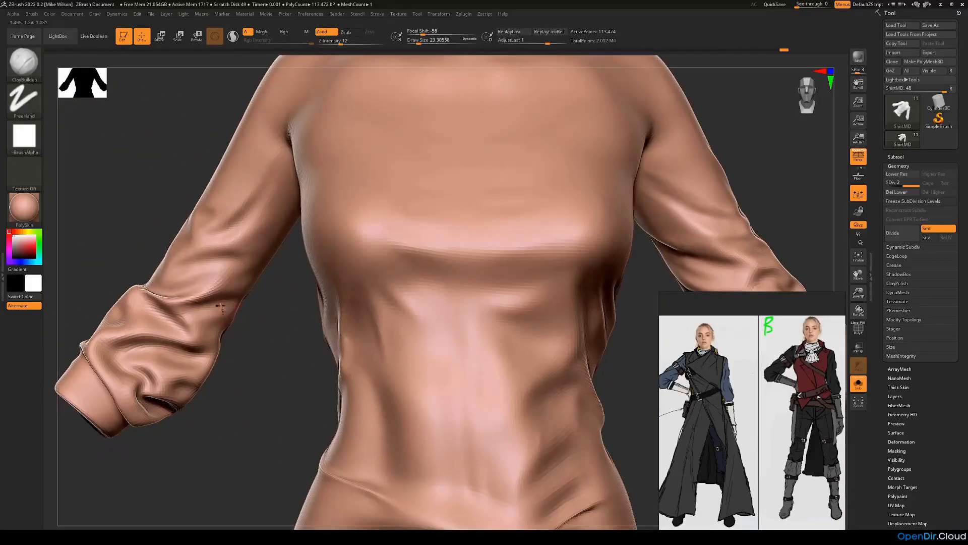
pyautogui.moveTo(230, 290); pyautogui.dragTo(264, 288)
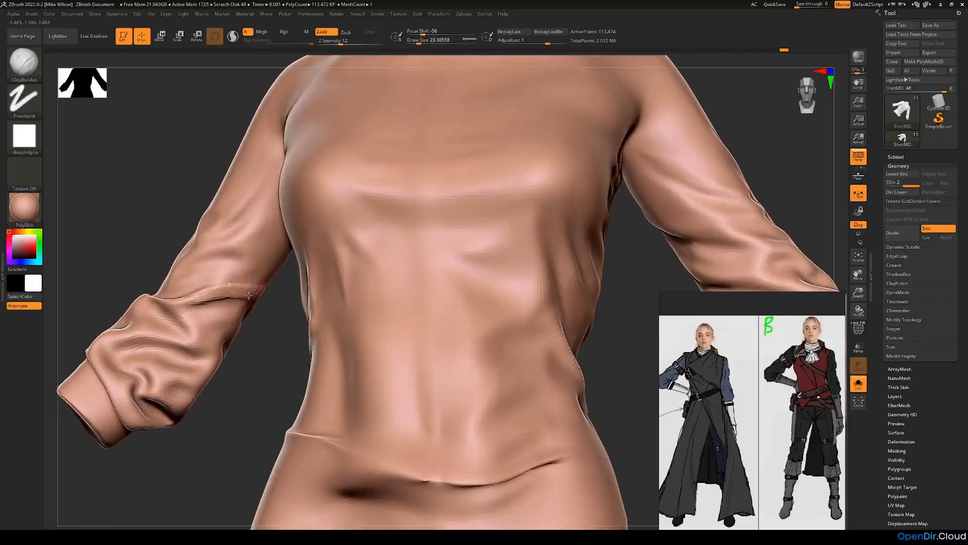
# Enlarge the ClayBuildup brush to a draw size of about 36, add folds along the back of the right upper sleeve, and smooth them.
pyautogui.moveTo(249, 295)
pyautogui.mouseDown(button='right')
pyautogui.moveTo(211, 298)
pyautogui.moveTo(263, 297)
pyautogui.mouseUp(button='right')
pyautogui.press('space')
pyautogui.moveTo(294, 291); pyautogui.dragTo(298, 291)
pyautogui.moveTo(295, 288); pyautogui.dragTo(255, 284, button='right')
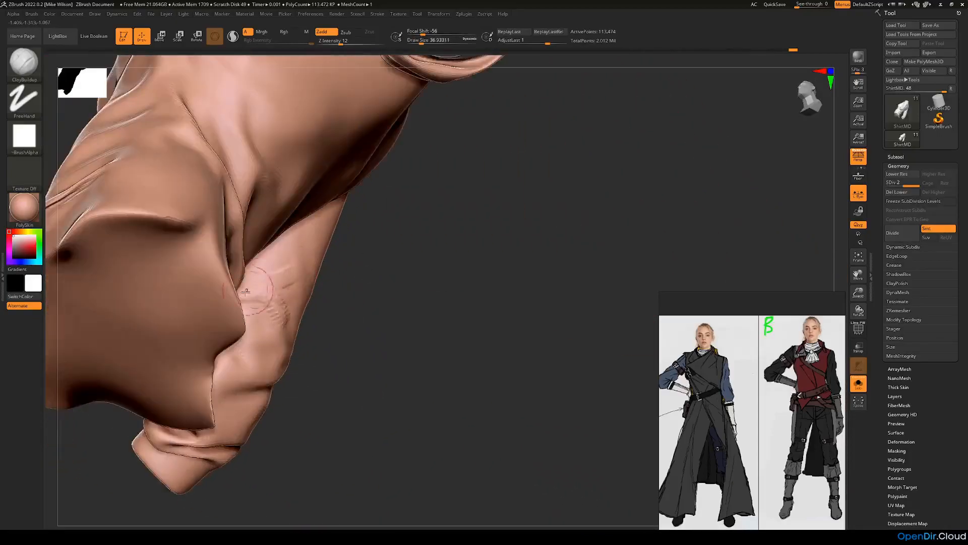
pyautogui.moveTo(331, 268); pyautogui.dragTo(269, 303, button='right')
pyautogui.moveTo(312, 253)
pyautogui.mouseDown()
pyautogui.moveTo(253, 290)
pyautogui.moveTo(336, 213)
pyautogui.mouseUp()
pyautogui.press('shift')
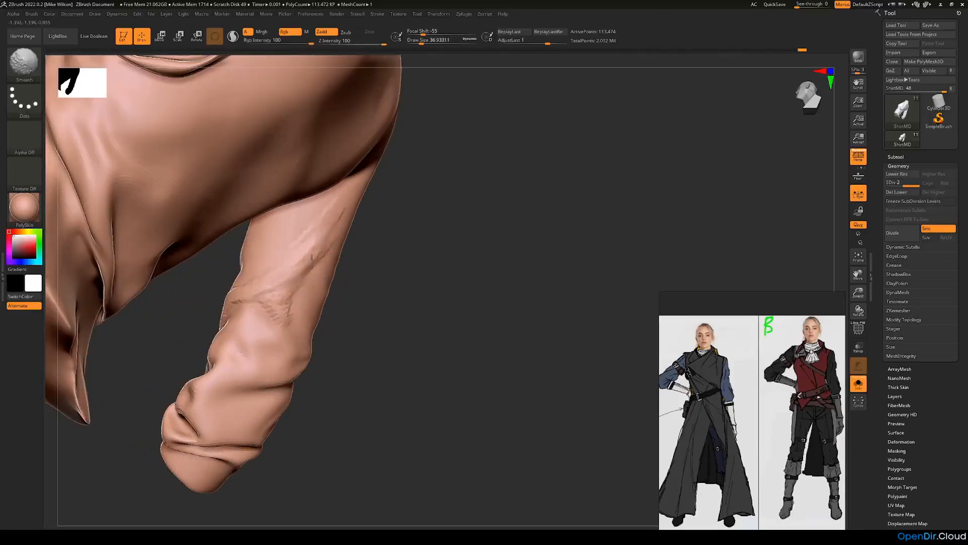
pyautogui.moveTo(281, 302)
pyautogui.keyDown('shift'); pyautogui.mouseDown(button='right')
pyautogui.moveTo(366, 309)
pyautogui.moveTo(284, 298)
pyautogui.moveTo(324, 326)
pyautogui.moveTo(311, 318)
pyautogui.moveTo(306, 359)
pyautogui.moveTo(314, 328)
pyautogui.moveTo(323, 344)
pyautogui.moveTo(261, 358)
pyautogui.moveTo(169, 292)
pyautogui.moveTo(305, 307)
pyautogui.mouseUp(button='right'); pyautogui.keyUp('shift')
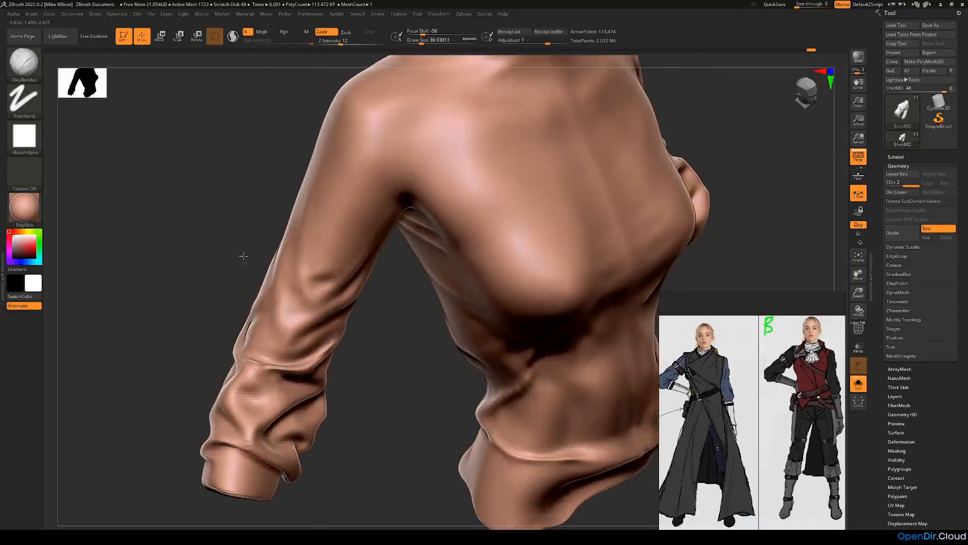
# Build up a long lengthwise fold on the outer side of the right sleeve above the elbow and smooth it.
pyautogui.moveTo(244, 255); pyautogui.dragTo(292, 333, button='right')
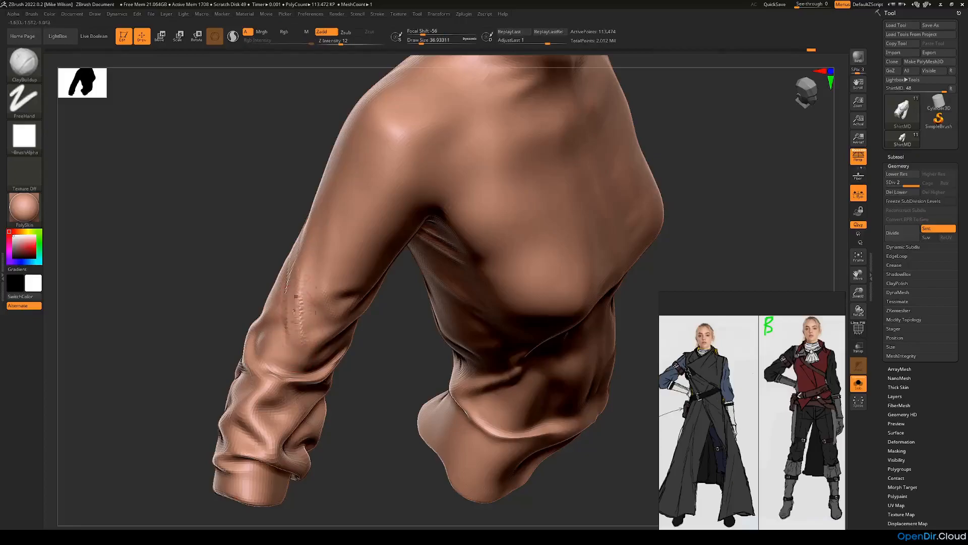
pyautogui.moveTo(284, 234); pyautogui.dragTo(286, 289)
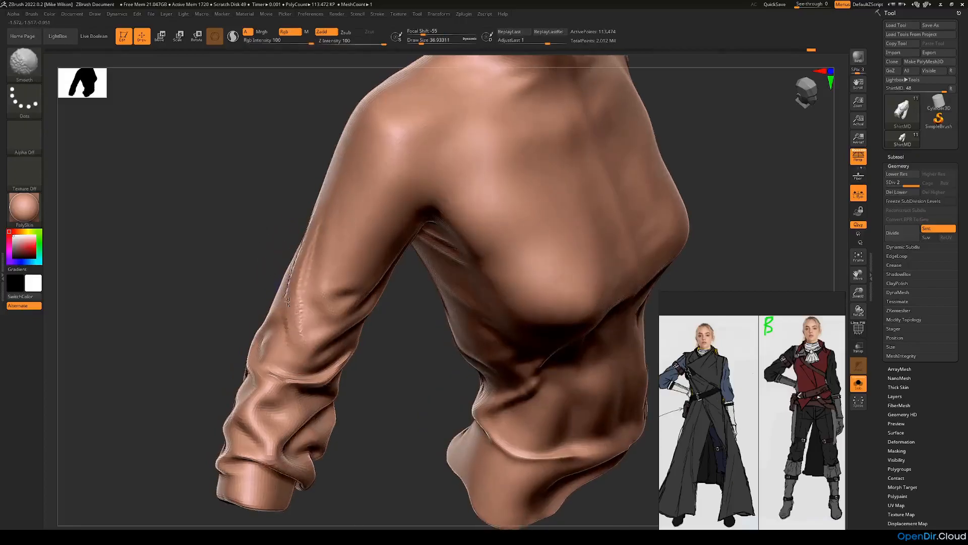
pyautogui.keyDown('shift'); pyautogui.moveTo(232, 283); pyautogui.dragTo(275, 306, button='right'); pyautogui.keyUp('shift')
pyautogui.moveTo(275, 306); pyautogui.dragTo(115, 210)
# Carve thin DamStandard creases beside the lengthwise fold on the outer side of the right sleeve above the elbow.
pyautogui.press('b')
pyautogui.press('d')
pyautogui.press('s')
pyautogui.moveTo(216, 259); pyautogui.dragTo(248, 282)
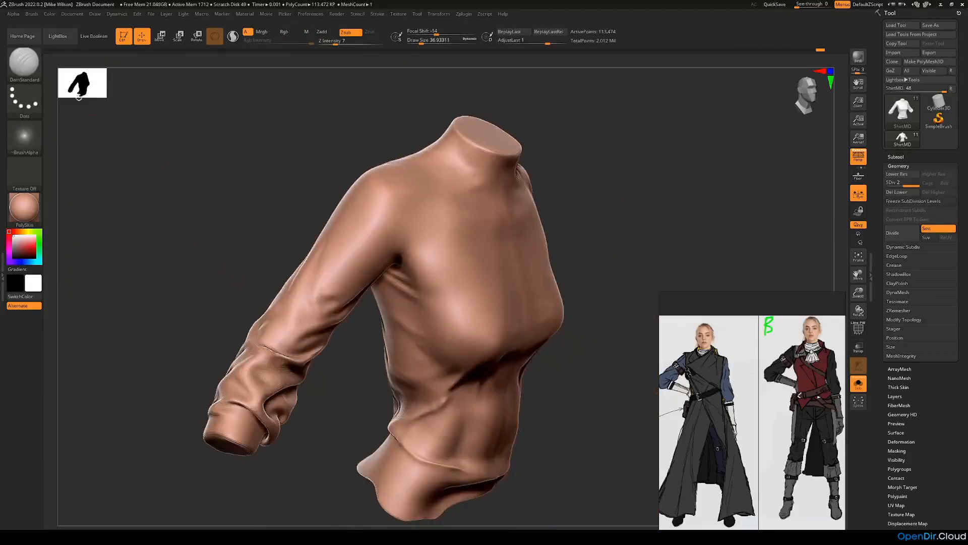
pyautogui.moveTo(327, 343); pyautogui.dragTo(281, 295, button='right')
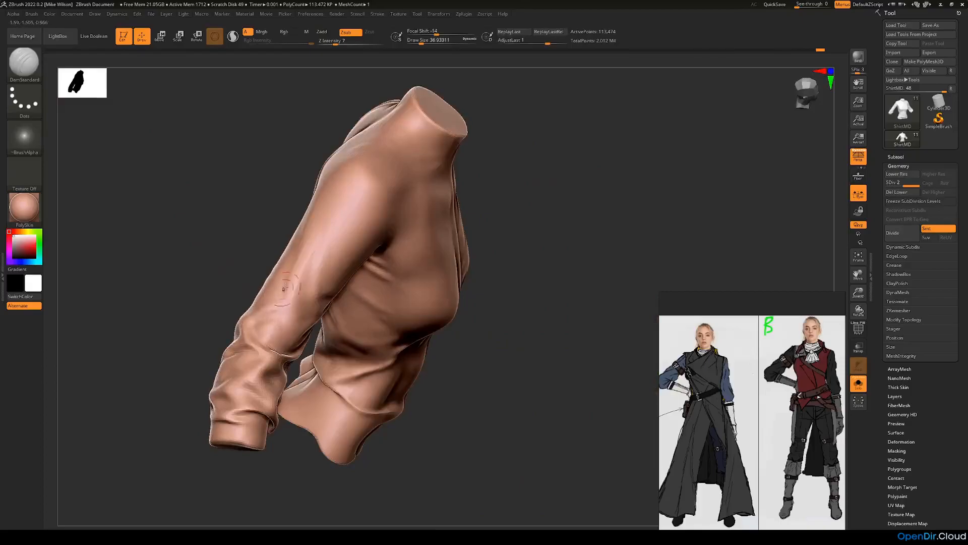
pyautogui.moveTo(185, 301); pyautogui.dragTo(255, 305, button='right')
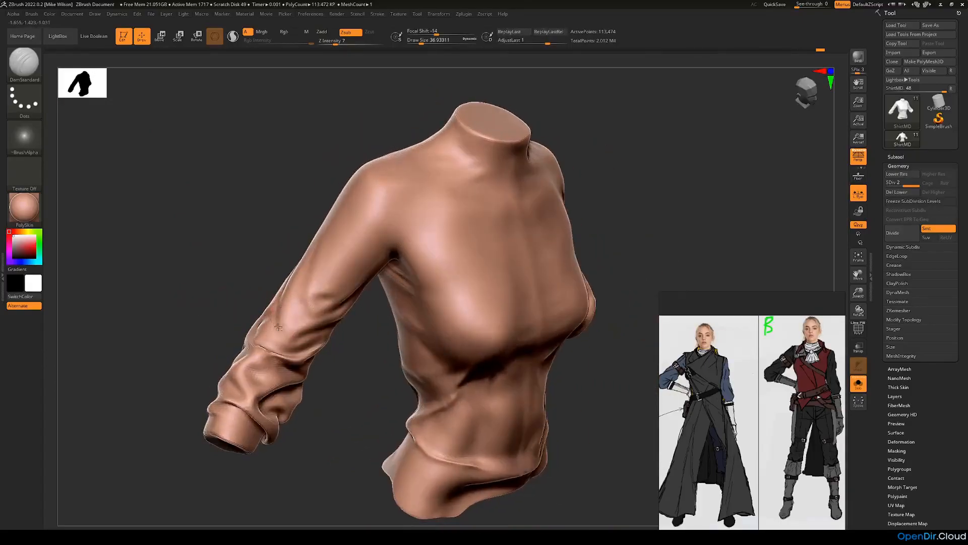
pyautogui.moveTo(267, 262); pyautogui.dragTo(303, 337, button='right')
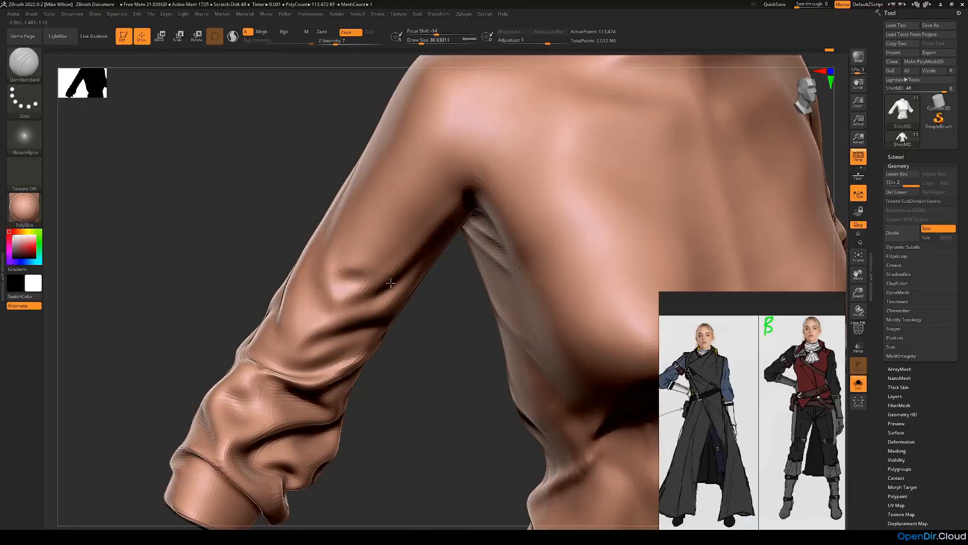
pyautogui.keyDown('ctrl'); pyautogui.moveTo(417, 355); pyautogui.dragTo(339, 321, button='right'); pyautogui.keyUp('ctrl')
pyautogui.moveTo(396, 330)
pyautogui.keyDown('ctrl'); pyautogui.mouseDown(button='right')
pyautogui.moveTo(411, 359)
pyautogui.moveTo(384, 328)
pyautogui.mouseUp(button='right'); pyautogui.keyUp('ctrl')
# Swell the folds above the right elbow with the Inflate brush.
pyautogui.click(31, 67)
pyautogui.click(179, 70)
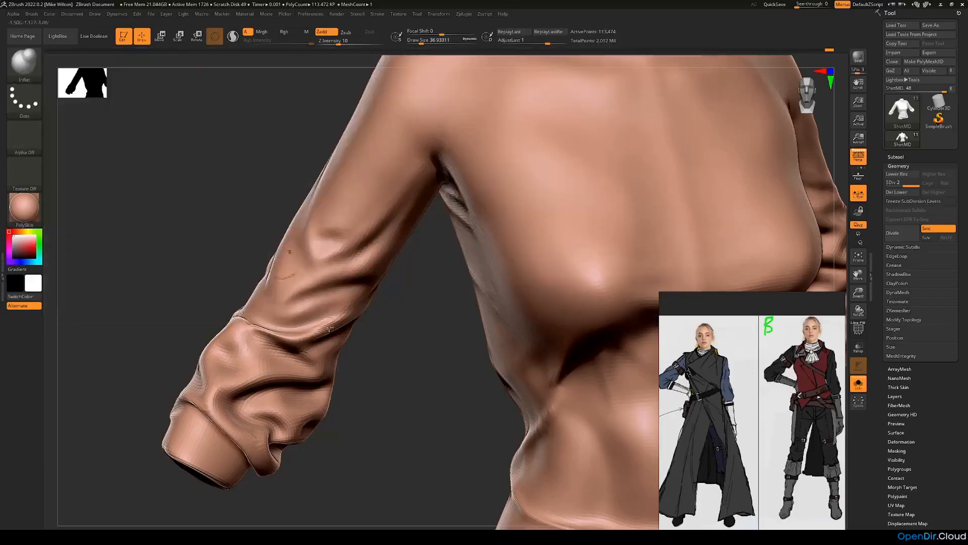
pyautogui.moveTo(242, 327); pyautogui.dragTo(278, 340)
# Flatten and plane the folds around the right elbow and forearm with the TrimDynamic brush.
pyautogui.click(24, 62)
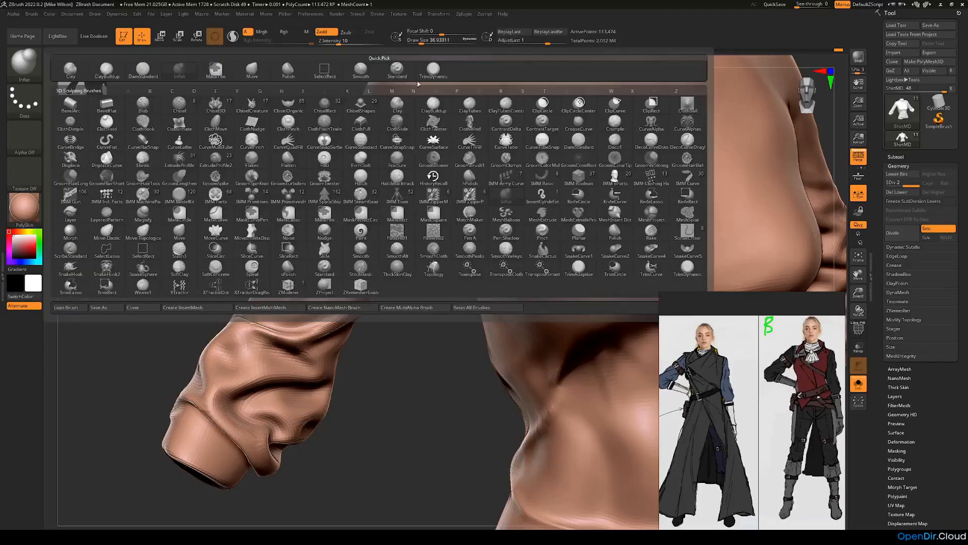
pyautogui.click(433, 68)
pyautogui.moveTo(404, 336)
pyautogui.mouseDown()
pyautogui.moveTo(356, 315)
pyautogui.moveTo(337, 321)
pyautogui.moveTo(334, 351)
pyautogui.moveTo(230, 311)
pyautogui.moveTo(222, 294)
pyautogui.mouseUp()
pyautogui.moveTo(279, 284)
pyautogui.mouseDown()
pyautogui.moveTo(177, 249)
pyautogui.moveTo(257, 262)
pyautogui.moveTo(258, 284)
pyautogui.moveTo(238, 281)
pyautogui.mouseUp()
pyautogui.moveTo(253, 324); pyautogui.dragTo(312, 426)
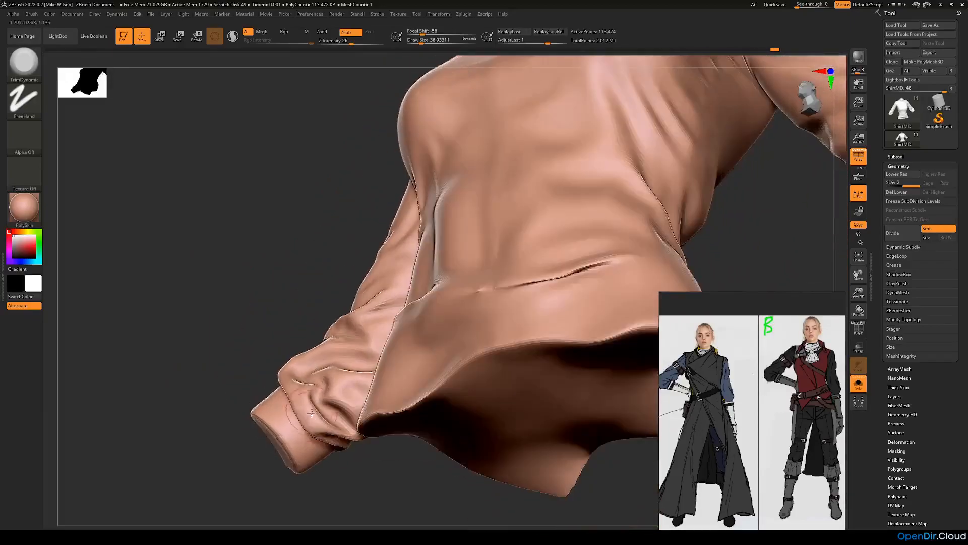
pyautogui.moveTo(343, 478); pyautogui.dragTo(326, 436)
pyautogui.moveTo(376, 376); pyautogui.dragTo(388, 333)
# Mask the outer side of the right sleeve from the shoulder to the elbow with a draw size of about 48.
pyautogui.moveTo(447, 321)
pyautogui.mouseDown()
pyautogui.moveTo(229, 242)
pyautogui.moveTo(246, 255)
pyautogui.moveTo(238, 223)
pyautogui.moveTo(254, 230)
pyautogui.mouseUp()
pyautogui.press('space')
pyautogui.moveTo(255, 230)
pyautogui.mouseDown()
pyautogui.moveTo(333, 323)
pyautogui.moveTo(328, 312)
pyautogui.mouseUp()
pyautogui.press('space')
pyautogui.moveTo(318, 292); pyautogui.dragTo(282, 323)
pyautogui.moveTo(352, 330)
pyautogui.keyDown('ctrl'); pyautogui.mouseDown()
pyautogui.moveTo(356, 258)
pyautogui.moveTo(347, 324)
pyautogui.moveTo(399, 217)
pyautogui.moveTo(410, 378)
pyautogui.moveTo(388, 295)
pyautogui.mouseUp(); pyautogui.keyUp('ctrl')
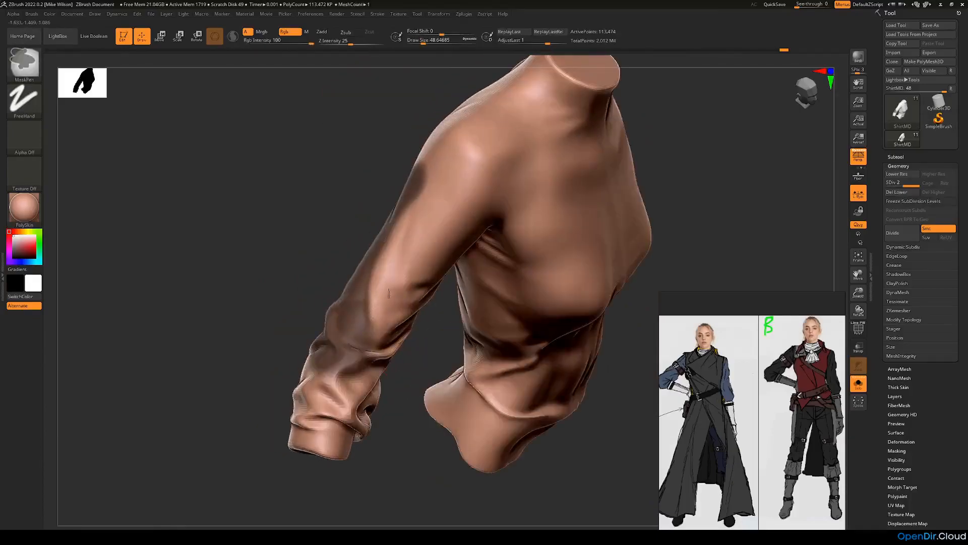
pyautogui.moveTo(309, 319); pyautogui.dragTo(263, 295)
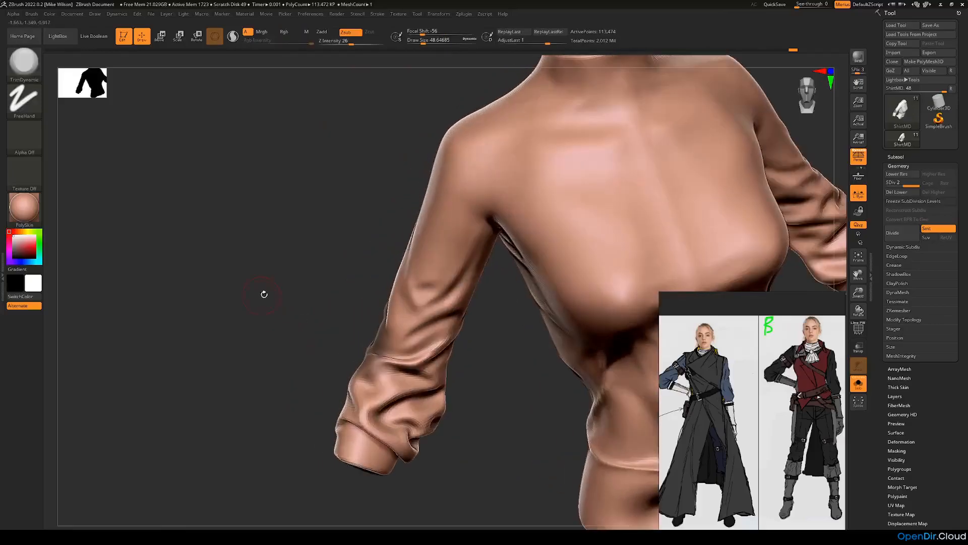
# Pull the unmasked cloth against the mask edge above the right elbow using the Move brush at a draw size of about 87.
pyautogui.press('b')
pyautogui.press('m')
pyautogui.press('v')
pyautogui.press('space')
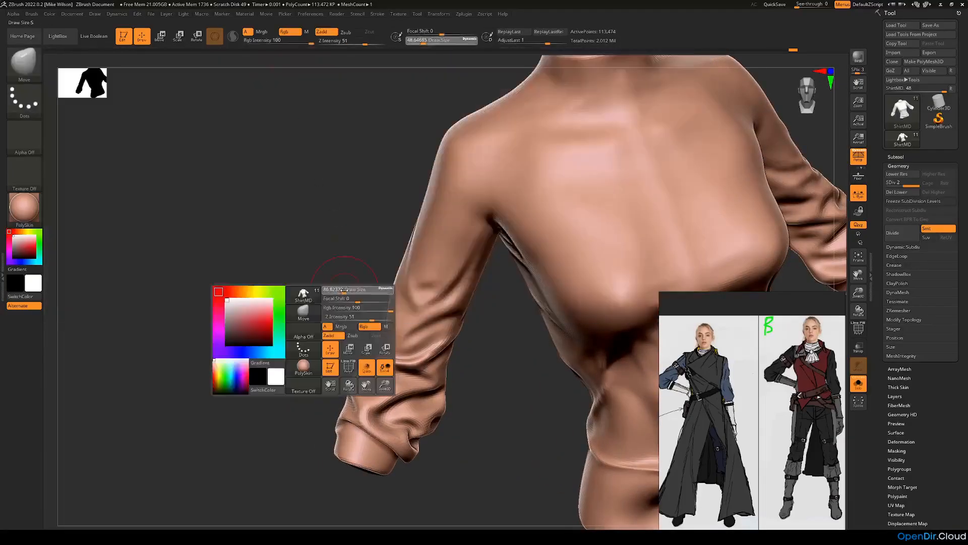
pyautogui.moveTo(340, 296)
pyautogui.mouseDown()
pyautogui.moveTo(381, 302)
pyautogui.moveTo(383, 320)
pyautogui.mouseUp()
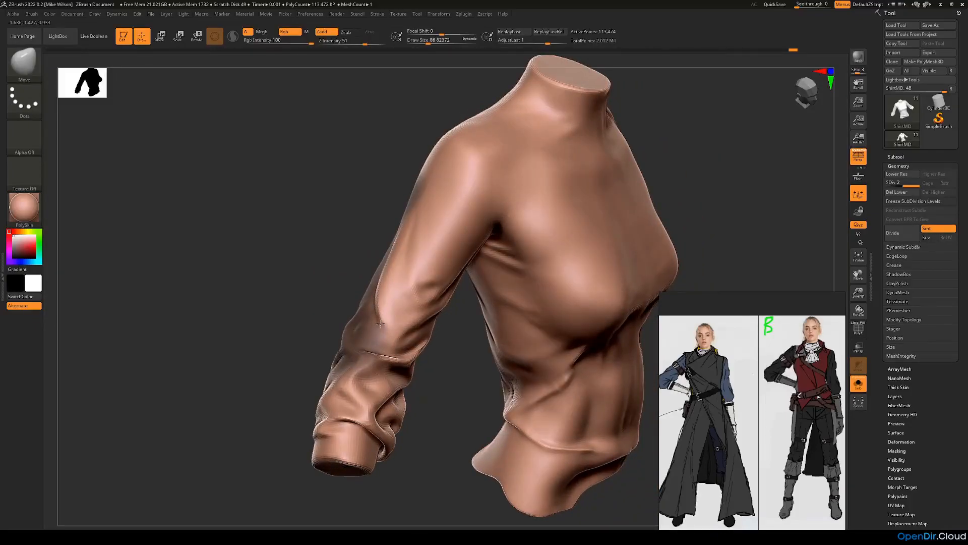
pyautogui.moveTo(353, 300)
pyautogui.mouseDown()
pyautogui.moveTo(266, 288)
pyautogui.moveTo(329, 323)
pyautogui.moveTo(299, 335)
pyautogui.mouseUp()
# Refine the overlapping fold and outer silhouette of the right sleeve using the Move brush at a draw size of about 62.
pyautogui.press('space')
pyautogui.press('space')
pyautogui.moveTo(399, 295)
pyautogui.mouseDown()
pyautogui.moveTo(359, 296)
pyautogui.moveTo(392, 275)
pyautogui.mouseUp()
pyautogui.press('space')
pyautogui.press('space')
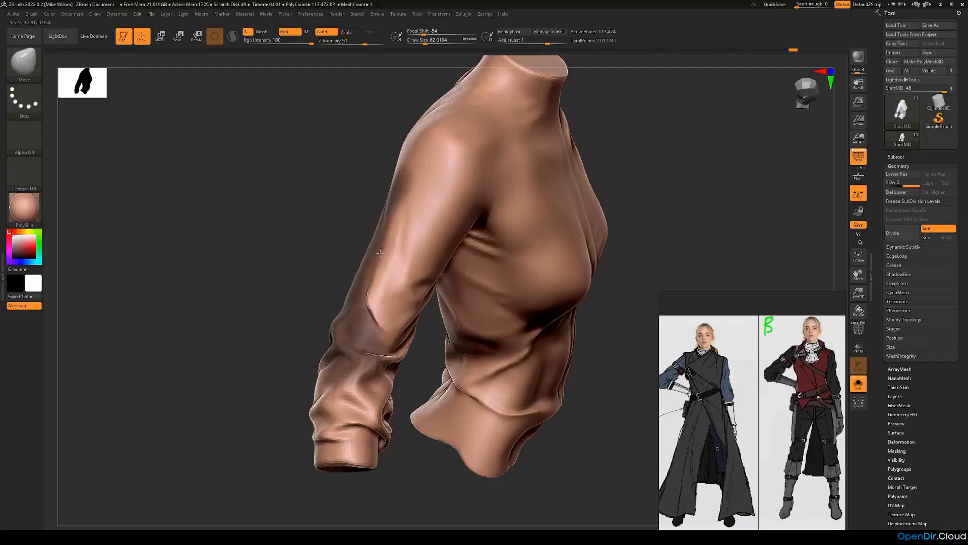
pyautogui.moveTo(321, 317)
pyautogui.mouseDown()
pyautogui.moveTo(277, 308)
pyautogui.moveTo(289, 301)
pyautogui.mouseUp()
pyautogui.moveTo(310, 340)
pyautogui.mouseDown()
pyautogui.moveTo(304, 322)
pyautogui.moveTo(292, 372)
pyautogui.moveTo(318, 361)
pyautogui.mouseUp()
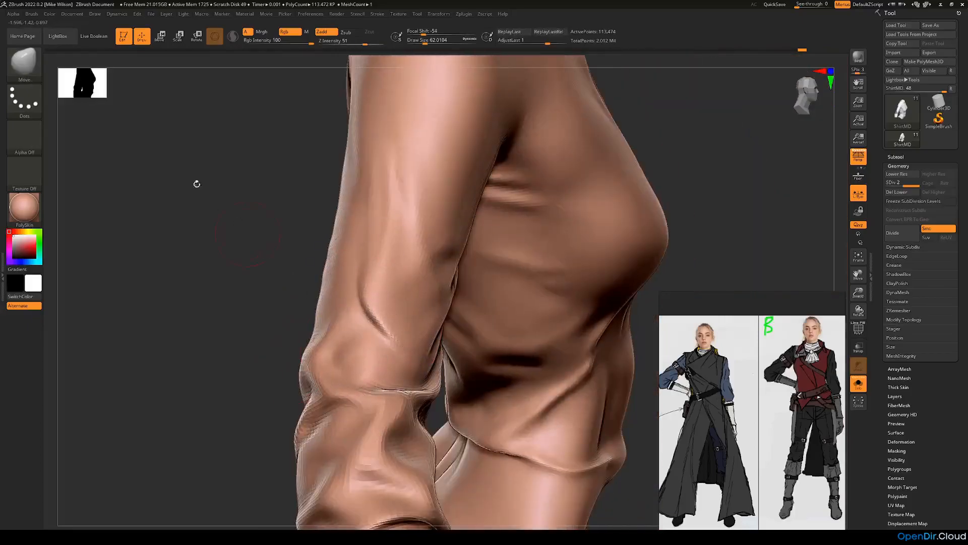
# Carve a sharp crease beneath the overlapping fold above the right elbow using DamStandard at a draw size of about 27.
pyautogui.press('b')
pyautogui.press('d')
pyautogui.press('s')
pyautogui.press('space')
pyautogui.moveTo(315, 324); pyautogui.dragTo(305, 325)
pyautogui.moveTo(242, 333)
pyautogui.mouseDown()
pyautogui.moveTo(296, 348)
pyautogui.moveTo(542, 342)
pyautogui.moveTo(382, 365)
pyautogui.moveTo(388, 323)
pyautogui.mouseUp()
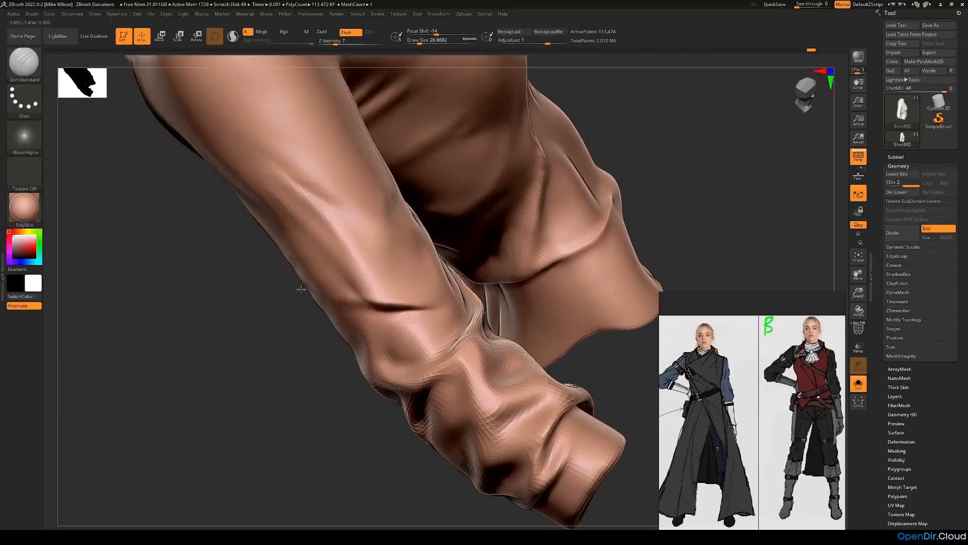
pyautogui.moveTo(283, 301); pyautogui.dragTo(410, 305)
pyautogui.moveTo(480, 265); pyautogui.dragTo(391, 282)
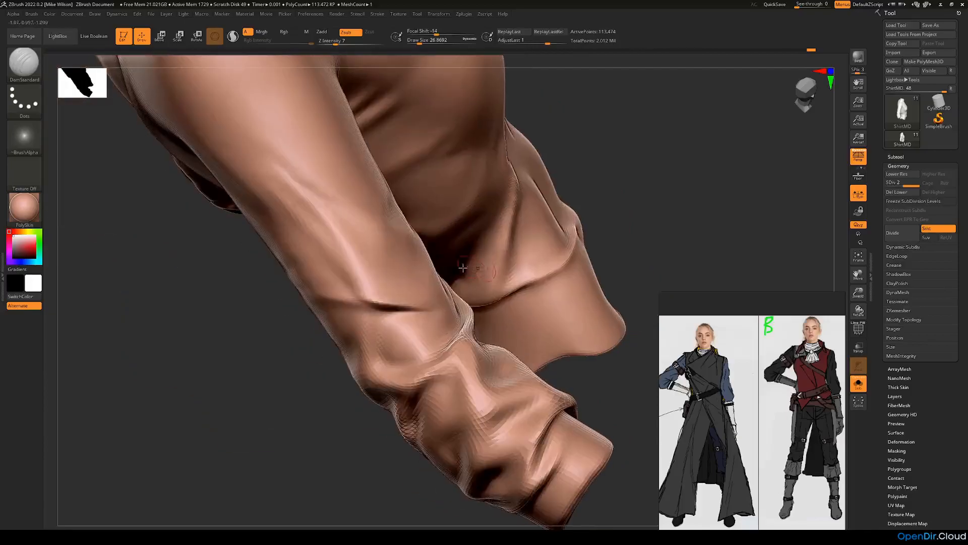
# Build up the upper edge of the right elbow crease with ClayBuildup and smooth it into the sleeve.
pyautogui.press('b')
pyautogui.click(106, 70)
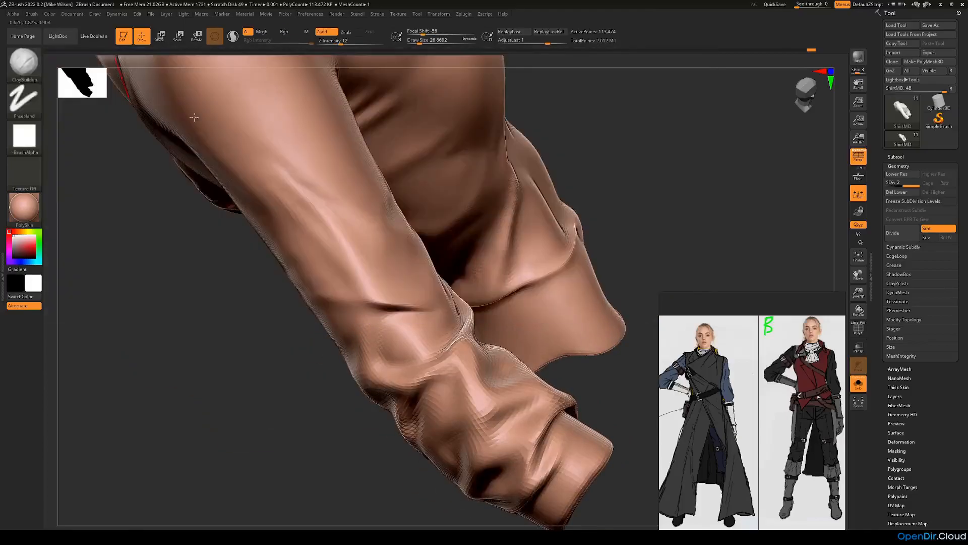
pyautogui.moveTo(348, 294); pyautogui.dragTo(373, 294)
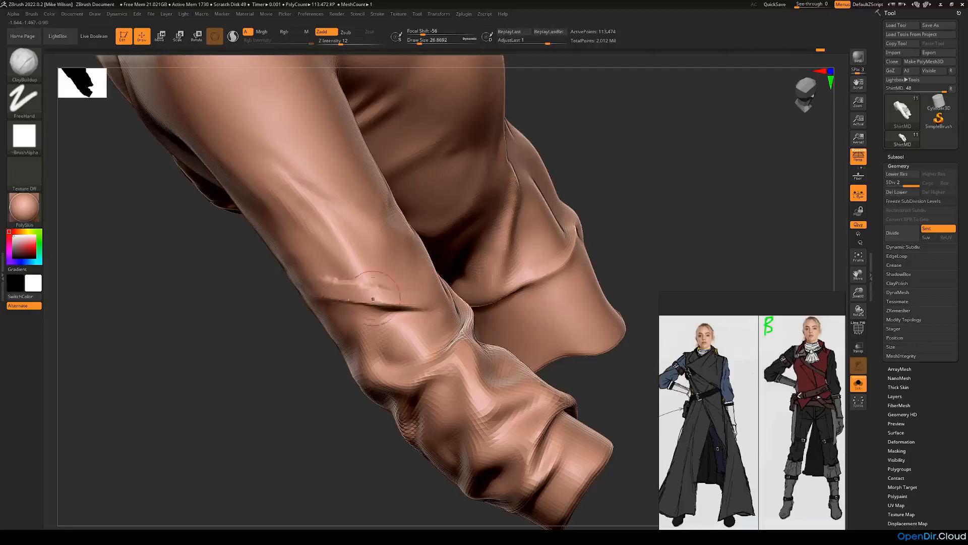
pyautogui.moveTo(202, 403)
pyautogui.mouseDown()
pyautogui.moveTo(257, 360)
pyautogui.moveTo(323, 281)
pyautogui.moveTo(406, 283)
pyautogui.moveTo(331, 321)
pyautogui.moveTo(297, 318)
pyautogui.mouseUp()
pyautogui.moveTo(344, 291)
pyautogui.mouseDown()
pyautogui.moveTo(305, 262)
pyautogui.moveTo(294, 231)
pyautogui.mouseUp()
pyautogui.press('shift')
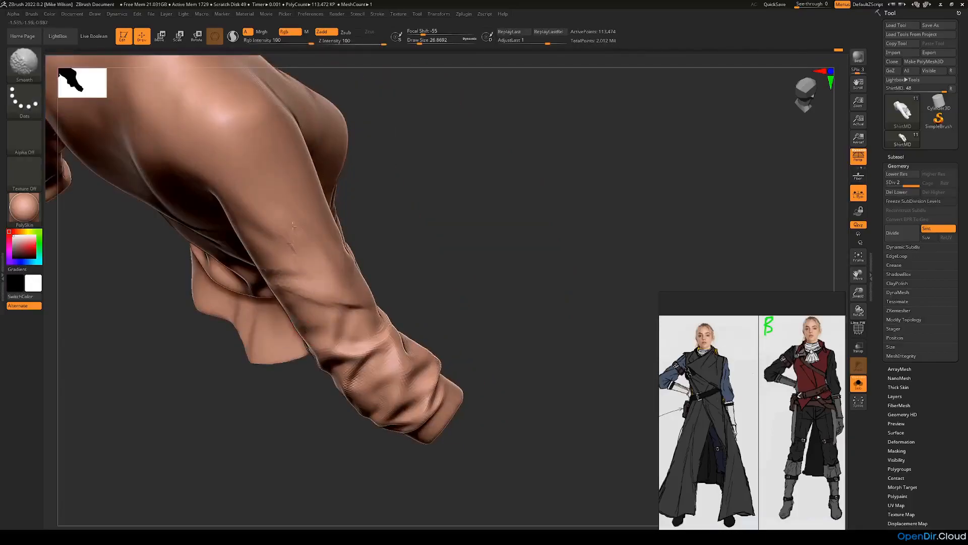
pyautogui.moveTo(328, 294)
pyautogui.mouseDown()
pyautogui.moveTo(278, 247)
pyautogui.moveTo(338, 292)
pyautogui.moveTo(371, 303)
pyautogui.moveTo(323, 277)
pyautogui.moveTo(275, 275)
pyautogui.mouseUp()
# Mask the band of sleeve above the elbow crease and inflate the cloth beneath it at a draw size of about 54.
pyautogui.moveTo(455, 328); pyautogui.dragTo(520, 267)
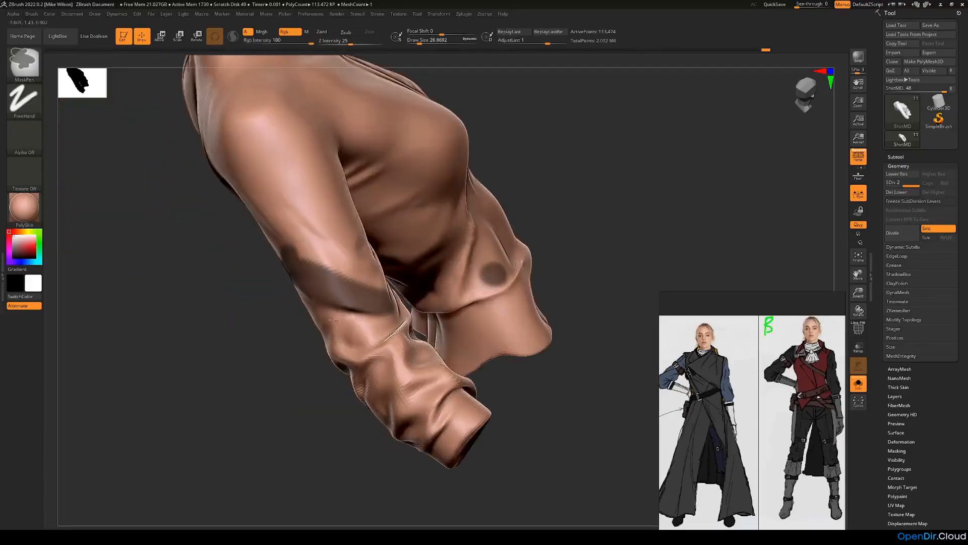
pyautogui.press('b')
pyautogui.press('i')
pyautogui.press('n')
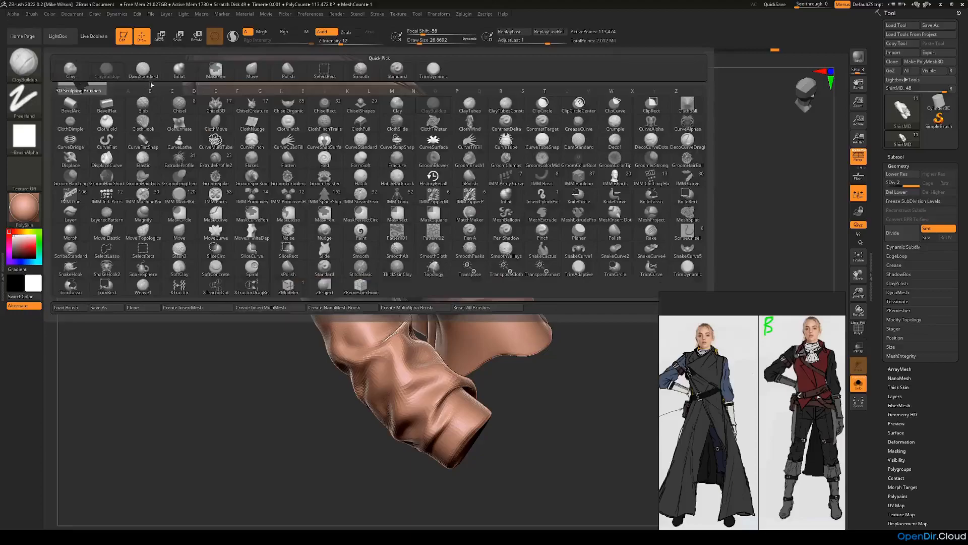
pyautogui.press('space')
pyautogui.keyDown('ctrl'); pyautogui.moveTo(320, 333); pyautogui.dragTo(333, 316, button='right'); pyautogui.keyUp('ctrl')
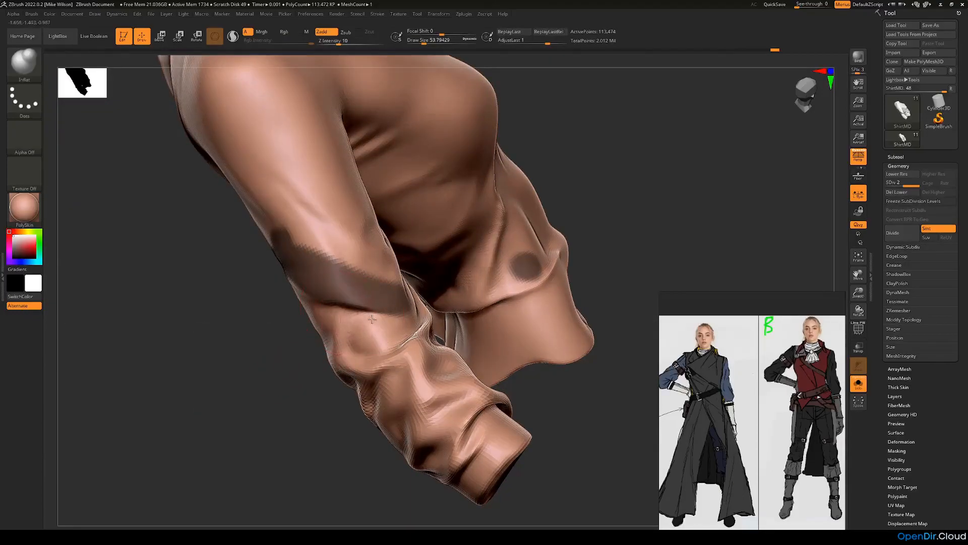
pyautogui.moveTo(275, 346); pyautogui.dragTo(315, 323)
# Clear the sleeve mask, smooth along the crease, and touch up its end with Inflate at a draw size of about 23.
pyautogui.moveTo(413, 283)
pyautogui.keyDown('ctrl'); pyautogui.mouseDown()
pyautogui.moveTo(440, 286)
pyautogui.moveTo(383, 288)
pyautogui.mouseUp(); pyautogui.keyUp('ctrl')
pyautogui.moveTo(317, 290)
pyautogui.keyDown('shift'); pyautogui.mouseDown()
pyautogui.moveTo(305, 283)
pyautogui.moveTo(323, 303)
pyautogui.moveTo(357, 309)
pyautogui.mouseUp(); pyautogui.keyUp('shift')
pyautogui.press('space')
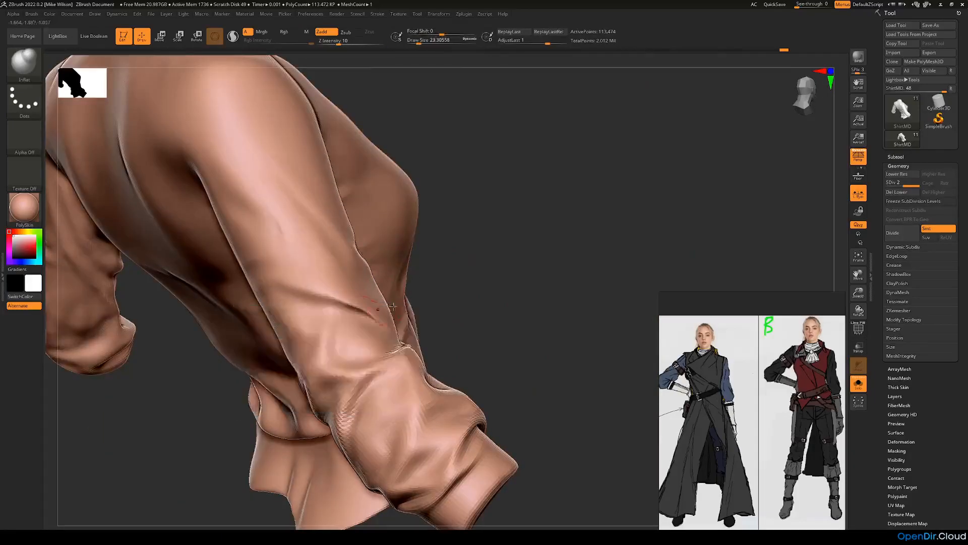
pyautogui.moveTo(454, 307); pyautogui.dragTo(355, 321)
# Add fine ridges around the right elbow crease using the Standard brush at a draw size of about 17.
pyautogui.click(33, 79)
pyautogui.click(395, 71)
pyautogui.moveTo(264, 348)
pyautogui.mouseDown()
pyautogui.moveTo(249, 364)
pyautogui.moveTo(376, 313)
pyautogui.moveTo(374, 341)
pyautogui.moveTo(378, 329)
pyautogui.mouseUp()
pyautogui.press('space')
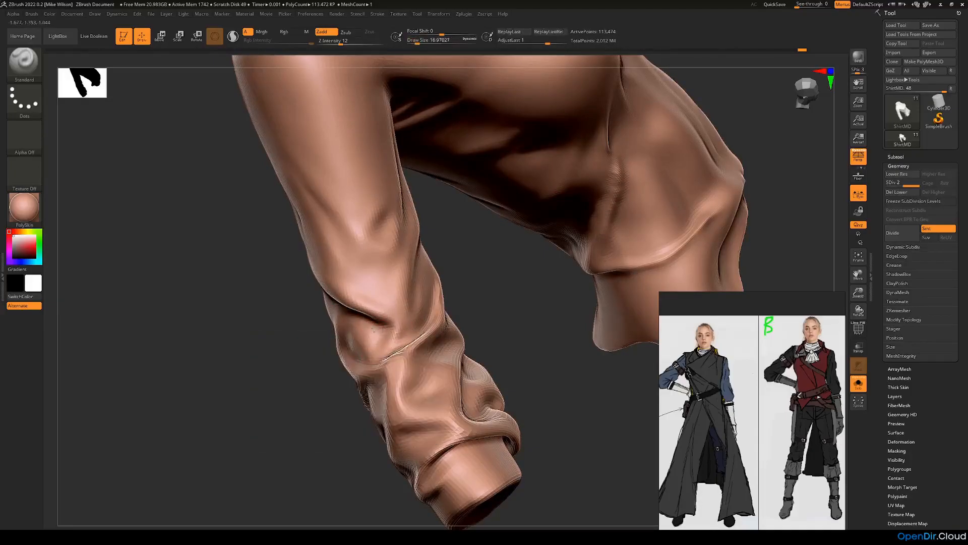
pyautogui.moveTo(286, 332); pyautogui.dragTo(454, 337)
pyautogui.moveTo(488, 299)
pyautogui.mouseDown()
pyautogui.moveTo(496, 298)
pyautogui.moveTo(353, 287)
pyautogui.mouseUp()
# Continue the fine Standard-brush folds from the elbow along the right upper sleeve.
pyautogui.moveTo(428, 309)
pyautogui.mouseDown()
pyautogui.moveTo(456, 322)
pyautogui.moveTo(480, 281)
pyautogui.moveTo(424, 188)
pyautogui.moveTo(464, 206)
pyautogui.moveTo(319, 278)
pyautogui.mouseUp()
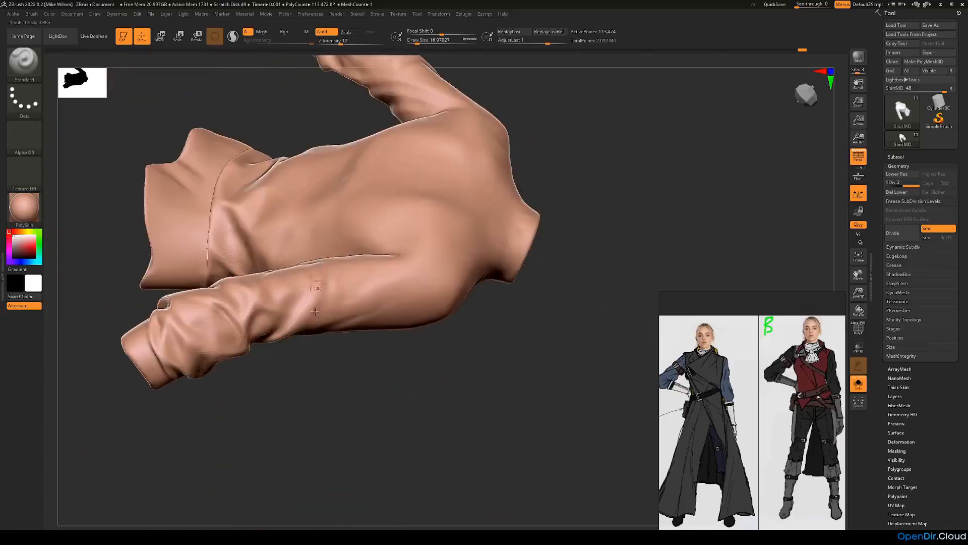
pyautogui.moveTo(284, 365); pyautogui.dragTo(324, 297)
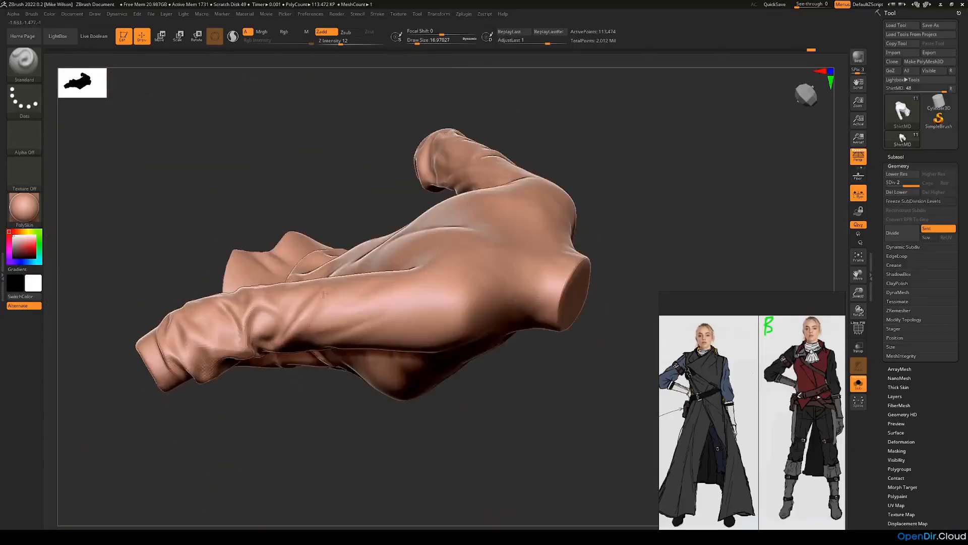
pyautogui.moveTo(252, 414); pyautogui.dragTo(305, 346)
pyautogui.moveTo(329, 290); pyautogui.dragTo(317, 326)
pyautogui.moveTo(378, 283); pyautogui.dragTo(137, 111)
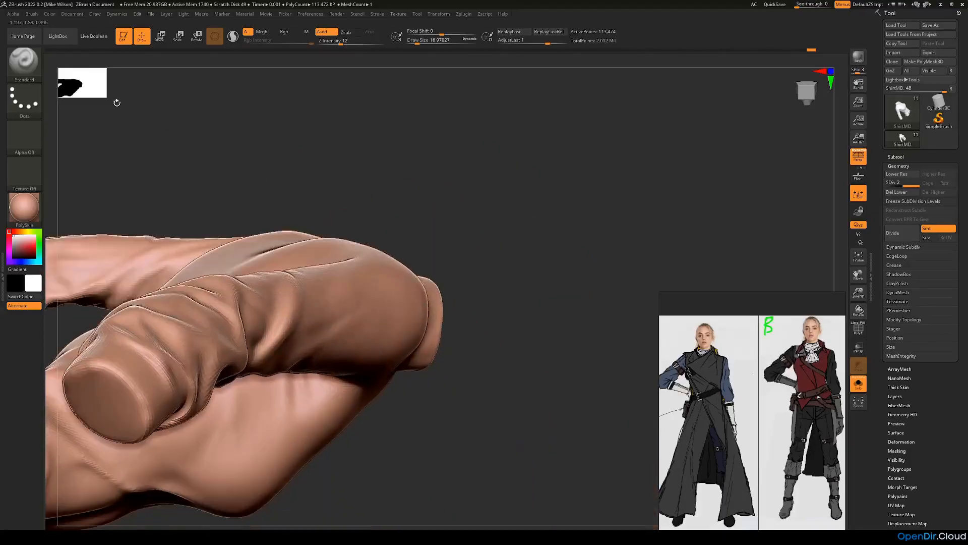
# Flatten the folds around the right elbow and sleeve with the TrimDynamic brush at a draw size of about 39.
pyautogui.press('b')
pyautogui.click(432, 71)
pyautogui.press('space')
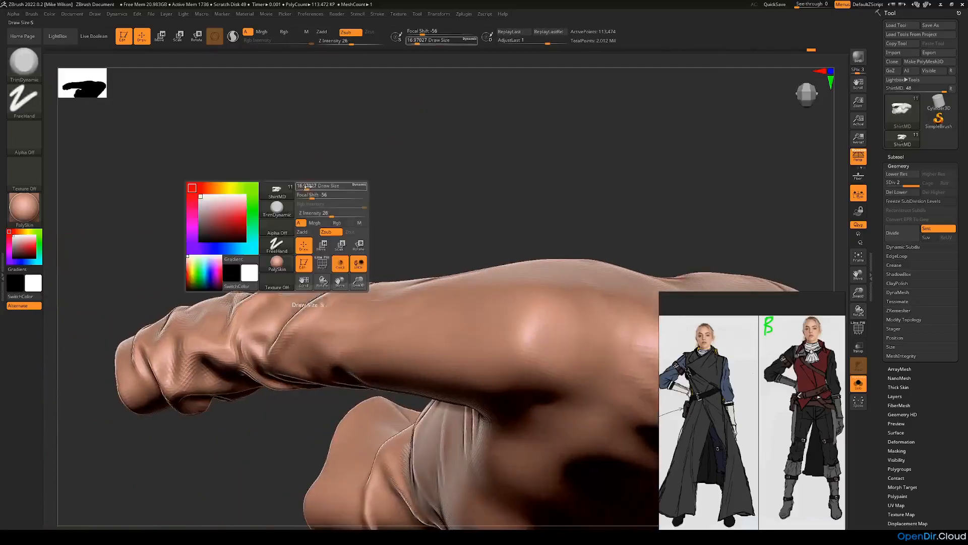
pyautogui.moveTo(339, 290); pyautogui.dragTo(315, 311)
pyautogui.press('space')
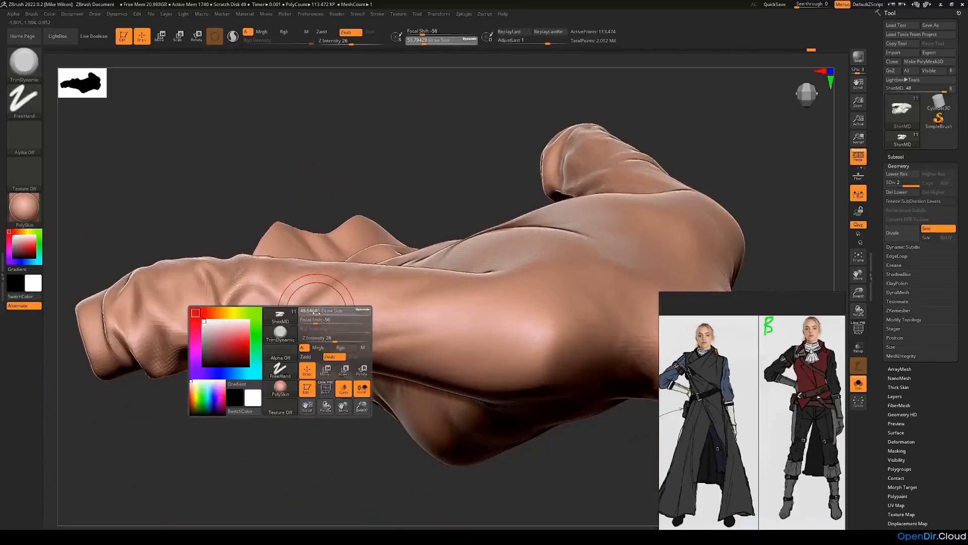
pyautogui.moveTo(428, 197)
pyautogui.mouseDown()
pyautogui.moveTo(252, 249)
pyautogui.moveTo(277, 275)
pyautogui.mouseUp()
pyautogui.moveTo(261, 324)
pyautogui.mouseDown()
pyautogui.moveTo(283, 296)
pyautogui.moveTo(284, 313)
pyautogui.mouseUp()
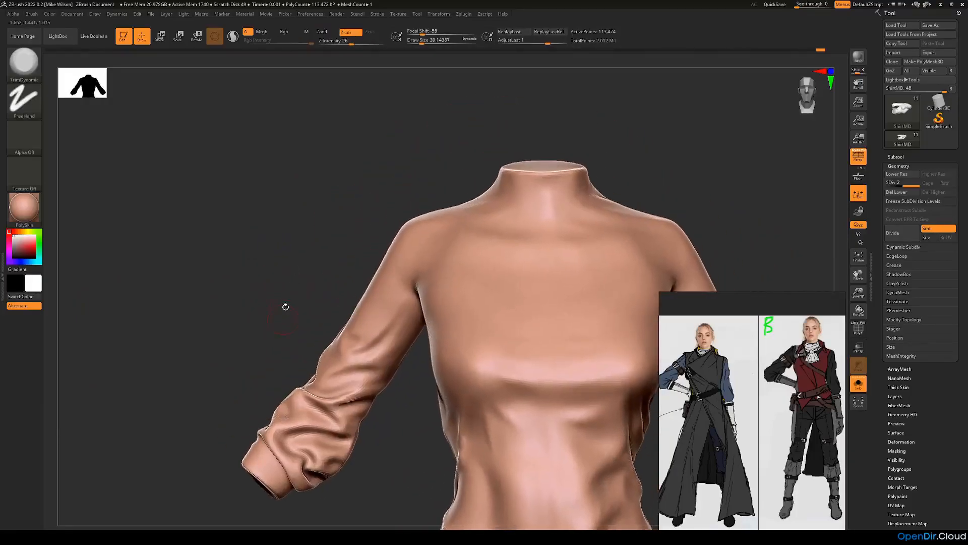
# Build up folds on the back of the right upper sleeve with the Standard brush at a draw size of about 22.
pyautogui.click(24, 64)
pyautogui.click(396, 69)
pyautogui.moveTo(294, 200); pyautogui.dragTo(351, 338)
pyautogui.press('space')
pyautogui.moveTo(385, 277)
pyautogui.mouseDown()
pyautogui.moveTo(382, 242)
pyautogui.moveTo(283, 317)
pyautogui.moveTo(454, 346)
pyautogui.mouseUp()
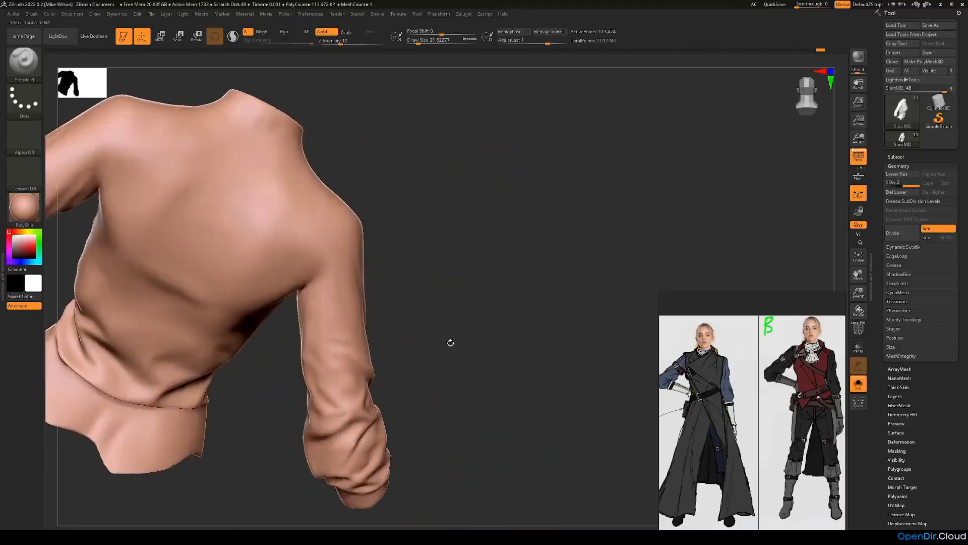
pyautogui.moveTo(410, 297); pyautogui.dragTo(312, 349)
pyautogui.moveTo(275, 398)
pyautogui.mouseDown()
pyautogui.moveTo(263, 395)
pyautogui.moveTo(290, 383)
pyautogui.moveTo(277, 371)
pyautogui.moveTo(290, 402)
pyautogui.mouseUp()
# Adjust the inner outline of the right sleeve above the elbow with the Move brush at a draw size of about 27.
pyautogui.click(24, 61)
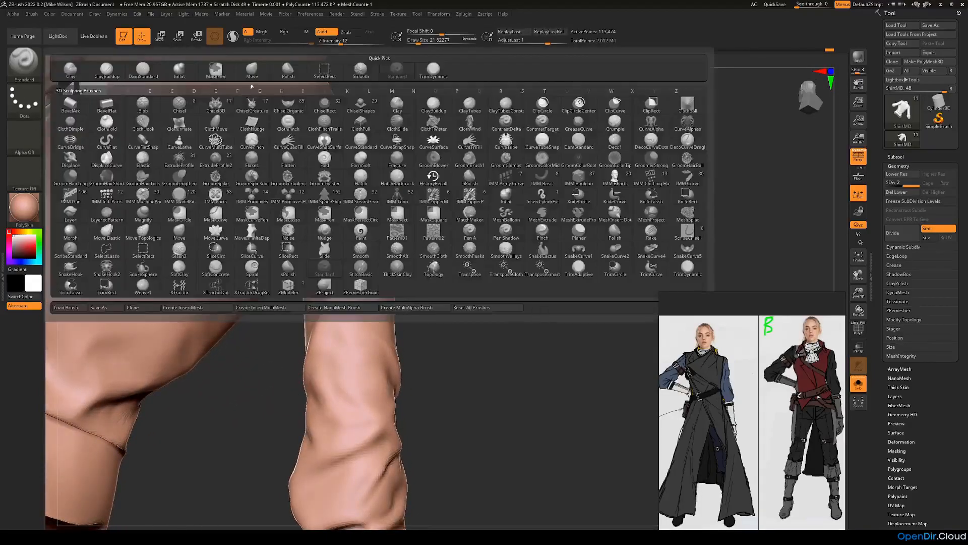
pyautogui.click(251, 69)
pyautogui.press('space')
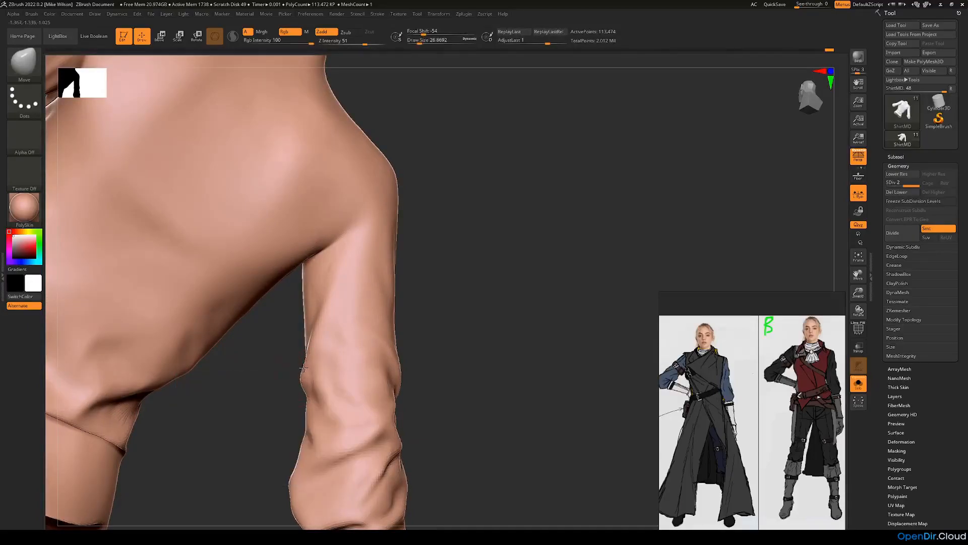
# Flatten the folds above the right elbow with TrimDynamic at a draw size of about 27 and smooth the sleeve surface.
pyautogui.click(24, 64)
pyautogui.click(432, 69)
pyautogui.moveTo(456, 217)
pyautogui.mouseDown()
pyautogui.moveTo(471, 247)
pyautogui.moveTo(444, 273)
pyautogui.mouseUp()
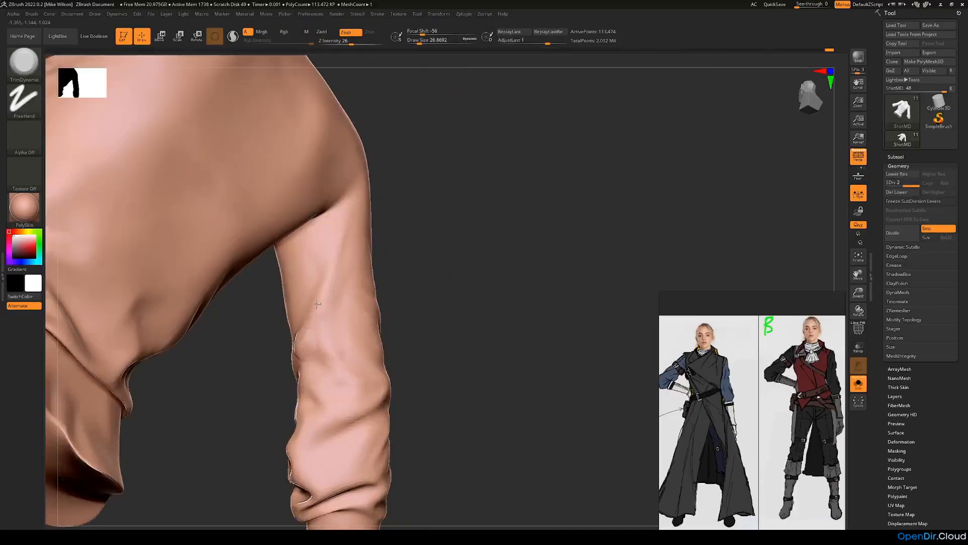
pyautogui.moveTo(315, 343); pyautogui.dragTo(305, 362)
pyautogui.moveTo(425, 294); pyautogui.dragTo(484, 292)
pyautogui.moveTo(625, 282); pyautogui.dragTo(653, 262)
pyautogui.moveTo(264, 365); pyautogui.dragTo(225, 320)
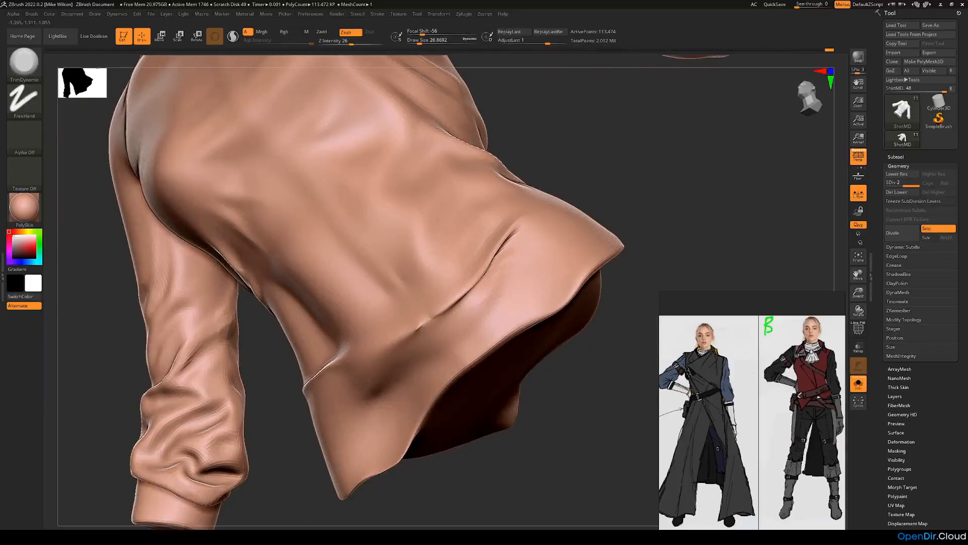
pyautogui.press('shift')
pyautogui.moveTo(267, 348)
pyautogui.mouseDown()
pyautogui.moveTo(191, 374)
pyautogui.moveTo(212, 368)
pyautogui.mouseUp()
# Puff up the small fold above the right elbow with the Inflate brush at a draw size of about 16.
pyautogui.click(24, 65)
pyautogui.click(179, 70)
pyautogui.press('space')
pyautogui.moveTo(339, 320); pyautogui.dragTo(278, 335)
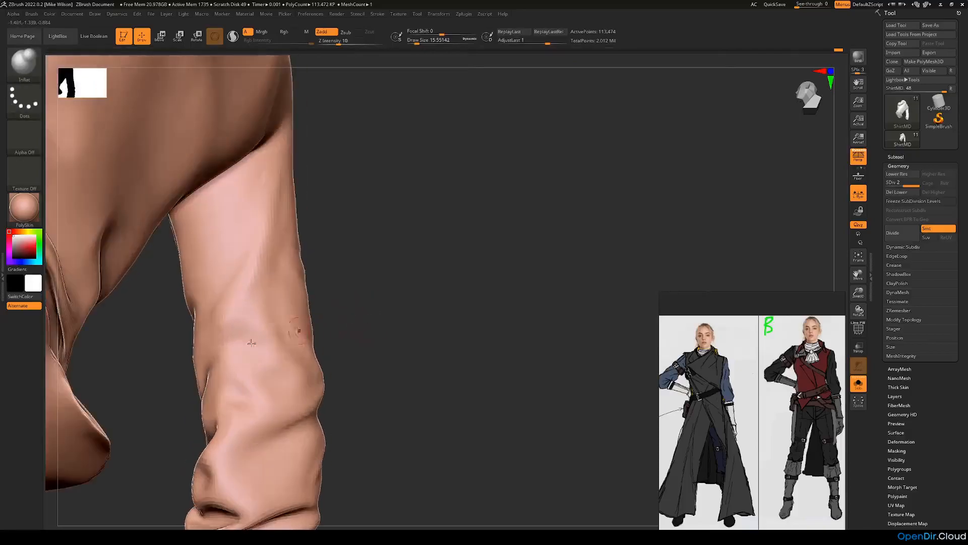
pyautogui.moveTo(323, 305)
pyautogui.mouseDown()
pyautogui.moveTo(337, 300)
pyautogui.moveTo(247, 329)
pyautogui.mouseUp()
# Sculpt a fine crease across the inner side of the right upper sleeve with the Standard brush at a draw size of about 16.
pyautogui.click(24, 65)
pyautogui.click(397, 71)
pyautogui.moveTo(374, 322); pyautogui.dragTo(218, 352)
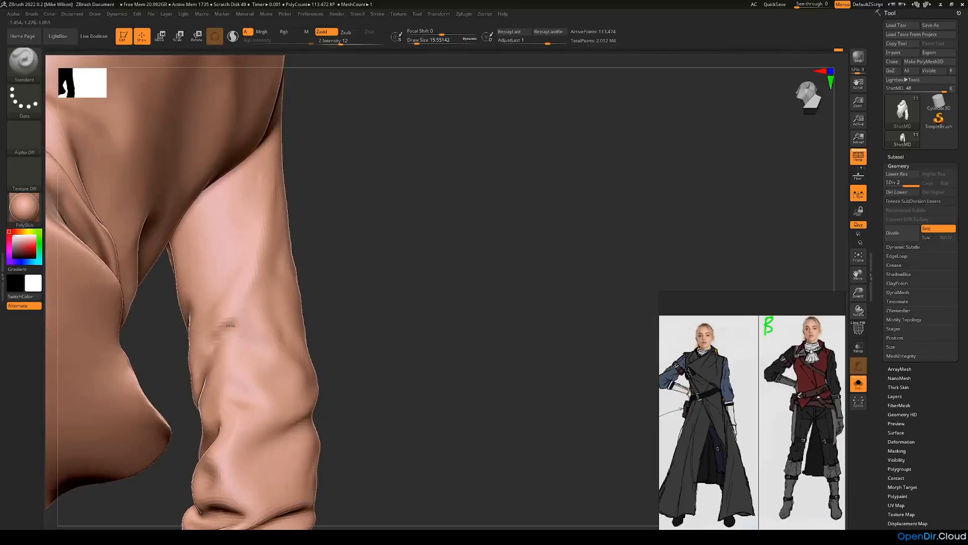
pyautogui.moveTo(368, 308); pyautogui.dragTo(209, 341)
pyautogui.moveTo(175, 395); pyautogui.dragTo(227, 309)
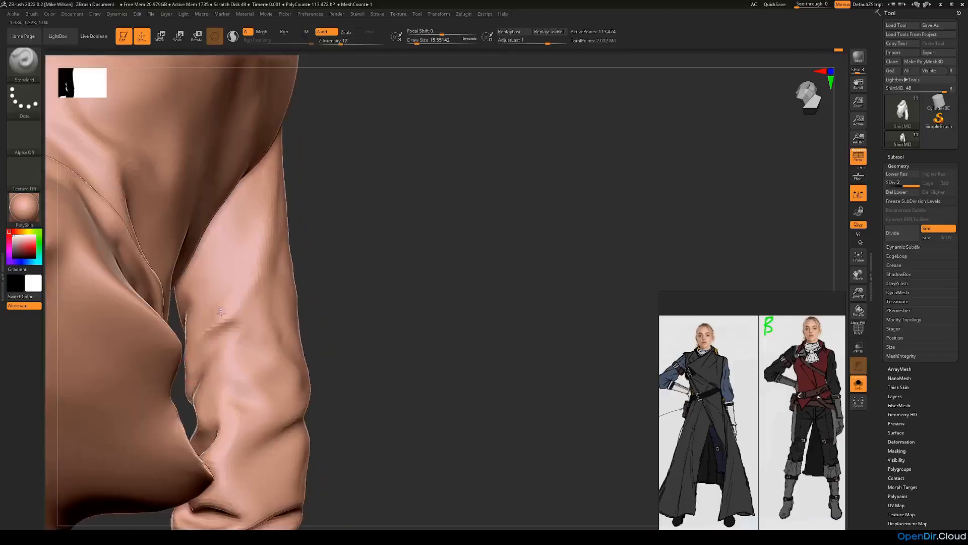
pyautogui.moveTo(211, 352); pyautogui.dragTo(262, 334, button='right')
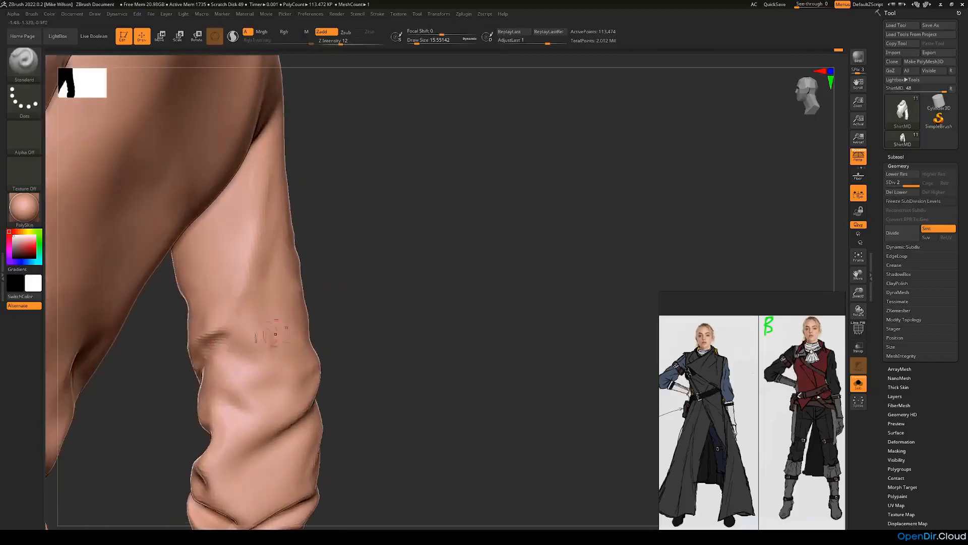
pyautogui.moveTo(334, 295)
pyautogui.mouseDown()
pyautogui.moveTo(237, 313)
pyautogui.moveTo(195, 332)
pyautogui.moveTo(201, 356)
pyautogui.mouseUp()
pyautogui.moveTo(201, 356); pyautogui.dragTo(227, 406, button='right')
# Inflate the cloth on the back of the right elbow and lower sleeve at a draw size of about 39.
pyautogui.keyDown('shift'); pyautogui.moveTo(509, 282); pyautogui.dragTo(451, 301, button='right'); pyautogui.keyUp('shift')
pyautogui.hotkey('shift', 'd')
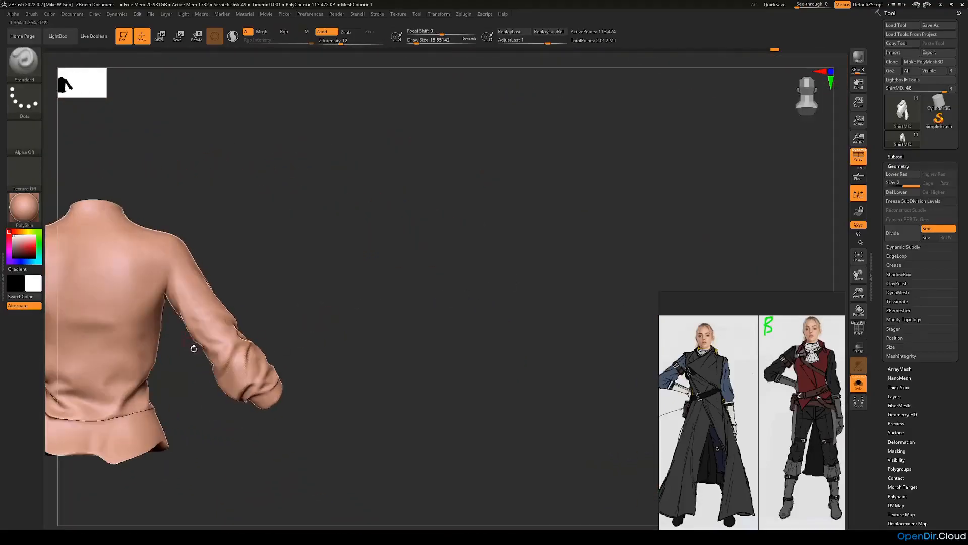
pyautogui.press('d')
pyautogui.moveTo(294, 320)
pyautogui.keyDown('alt'); pyautogui.mouseDown(button='right')
pyautogui.moveTo(339, 328)
pyautogui.moveTo(343, 370)
pyautogui.mouseUp(button='right'); pyautogui.keyUp('alt')
pyautogui.press('space')
pyautogui.moveTo(266, 391); pyautogui.dragTo(276, 391)
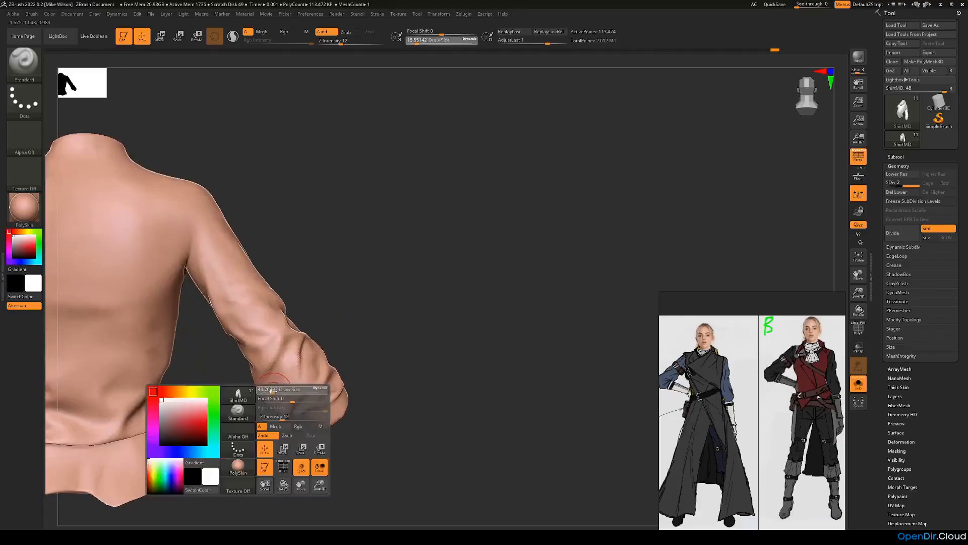
pyautogui.click(24, 61)
pyautogui.click(143, 70)
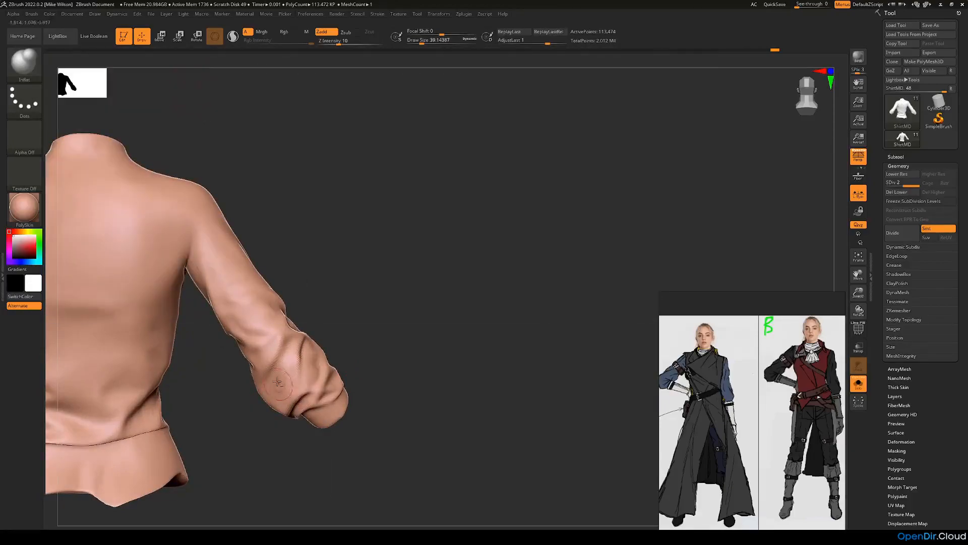
pyautogui.moveTo(272, 394)
pyautogui.mouseDown()
pyautogui.moveTo(279, 374)
pyautogui.moveTo(257, 382)
pyautogui.mouseUp()
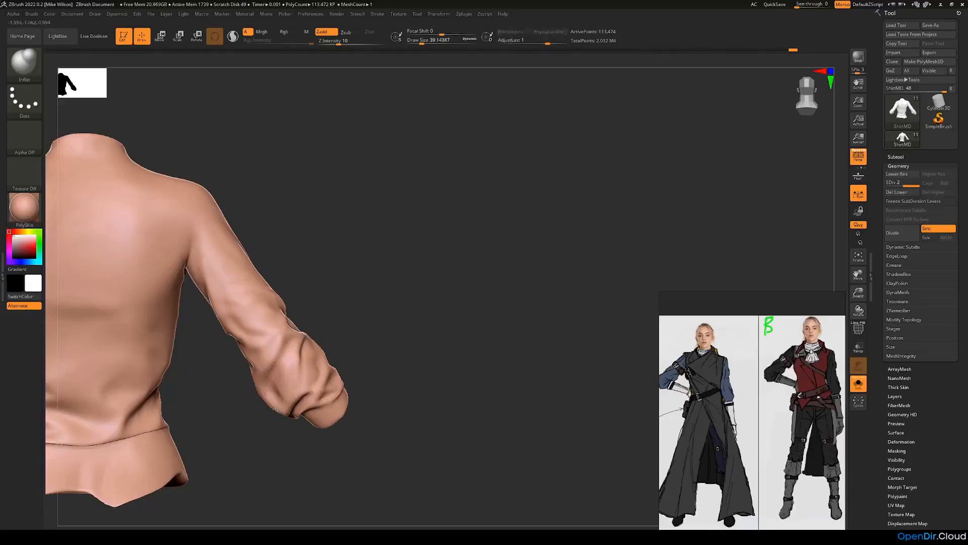
pyautogui.moveTo(274, 331); pyautogui.dragTo(282, 322, button='right')
pyautogui.moveTo(282, 322); pyautogui.dragTo(279, 323)
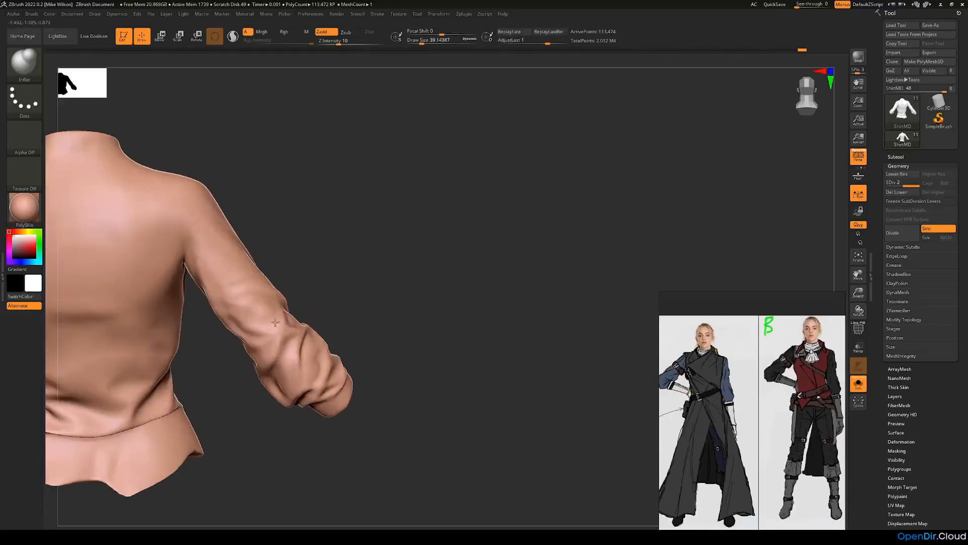
# Smooth the back of the right upper sleeve at a draw size of about 39.
pyautogui.press('shift')
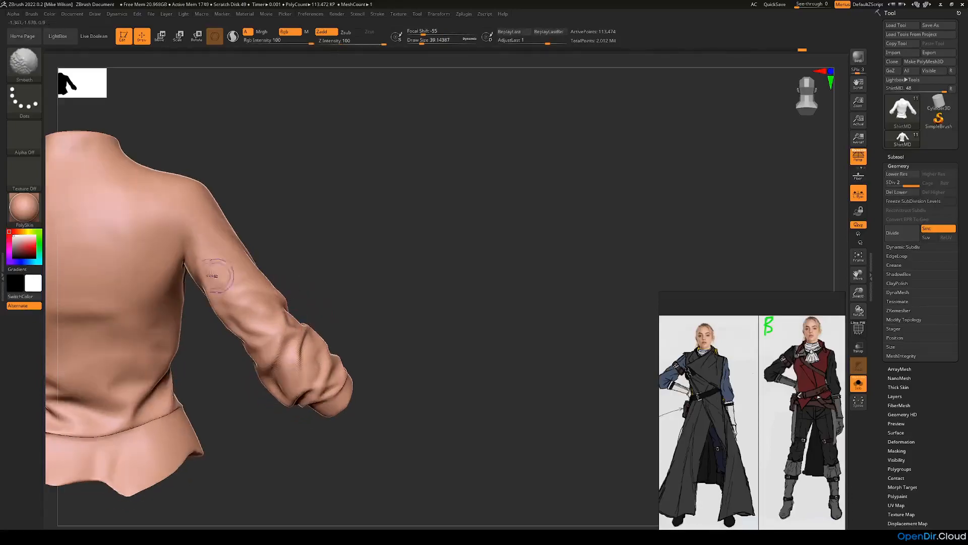
pyautogui.keyDown('ctrl'); pyautogui.moveTo(328, 353); pyautogui.dragTo(323, 293, button='right'); pyautogui.keyUp('ctrl')
pyautogui.press('shift')
# Turn off Solo to show the full character and lower the shirt to subdivision level 1.
pyautogui.moveTo(545, 343)
pyautogui.mouseDown(button='right')
pyautogui.moveTo(454, 333)
pyautogui.moveTo(461, 329)
pyautogui.mouseUp(button='right')
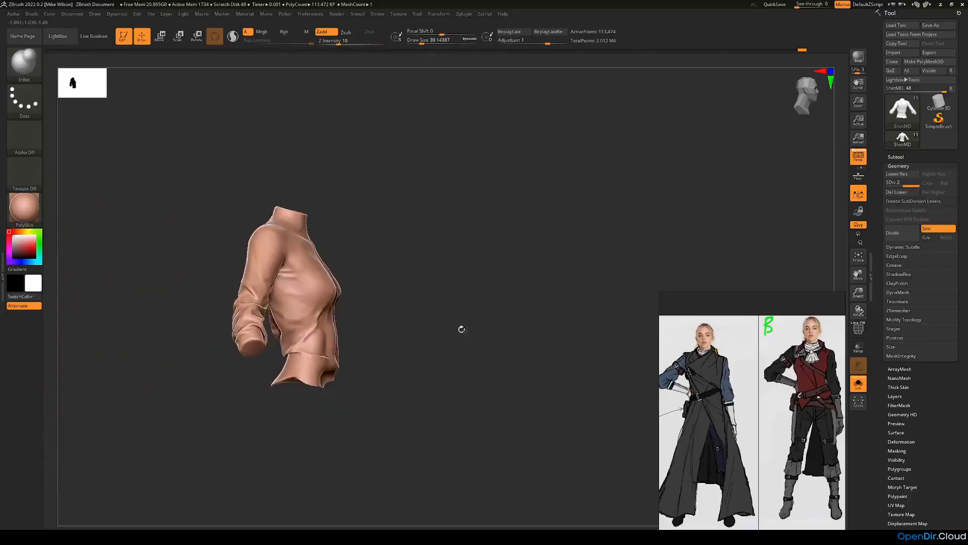
pyautogui.click(859, 383)
pyautogui.moveTo(531, 334); pyautogui.dragTo(383, 391, button='right')
pyautogui.moveTo(475, 334); pyautogui.dragTo(466, 360, button='right')
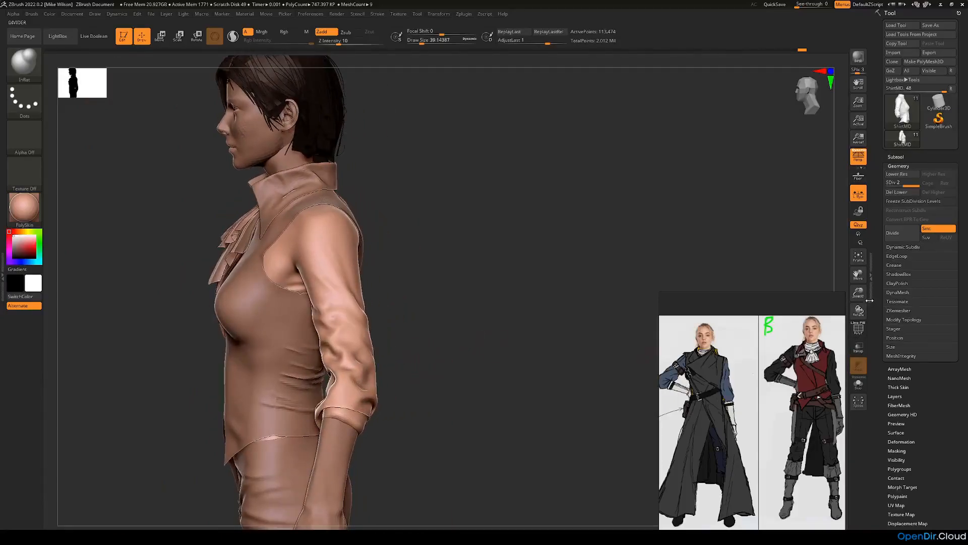
pyautogui.moveTo(901, 185); pyautogui.dragTo(888, 186)
pyautogui.moveTo(463, 320); pyautogui.dragTo(470, 335, button='right')
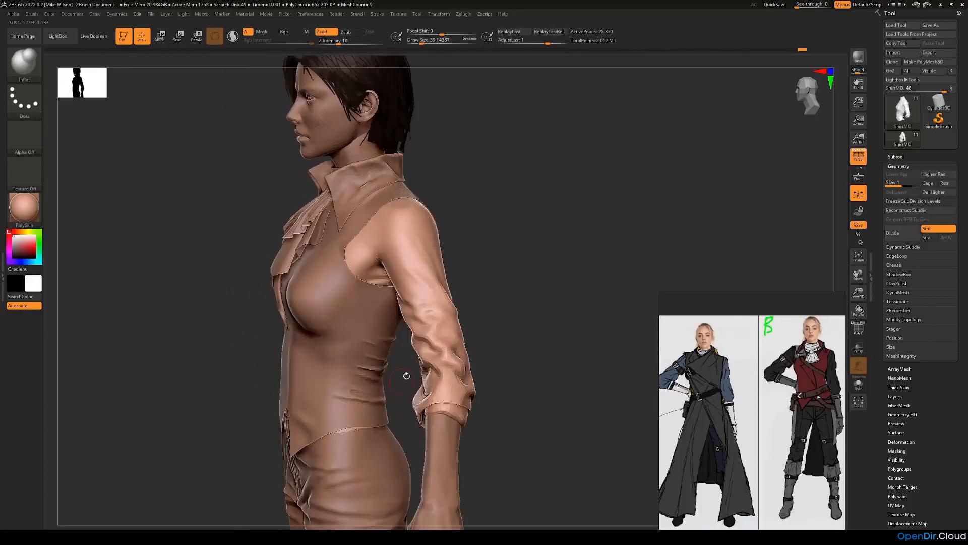
pyautogui.moveTo(510, 360); pyautogui.dragTo(500, 369, button='right')
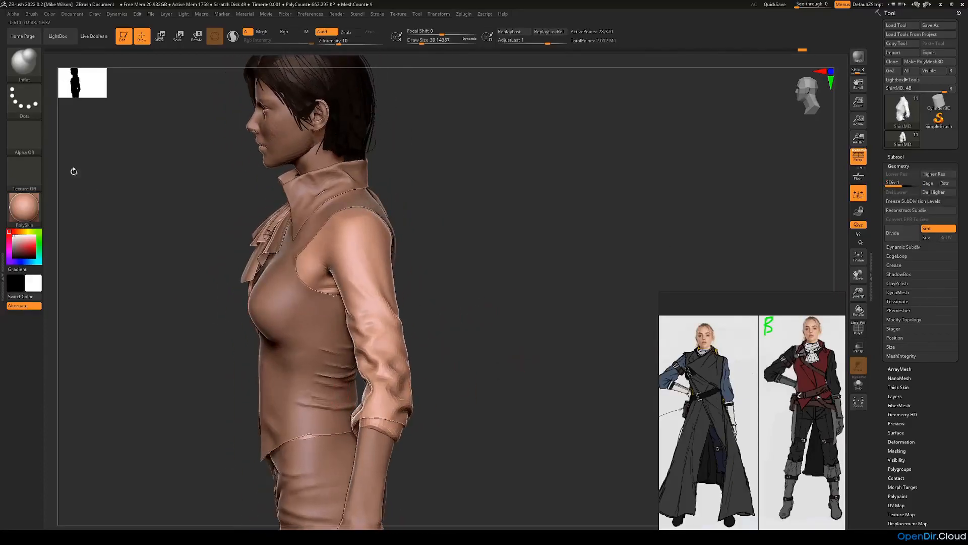
# Set the draw size to about 136 and reshape the left sleeve around the elbow with the Move brush.
pyautogui.press('space')
pyautogui.moveTo(456, 347); pyautogui.dragTo(464, 349)
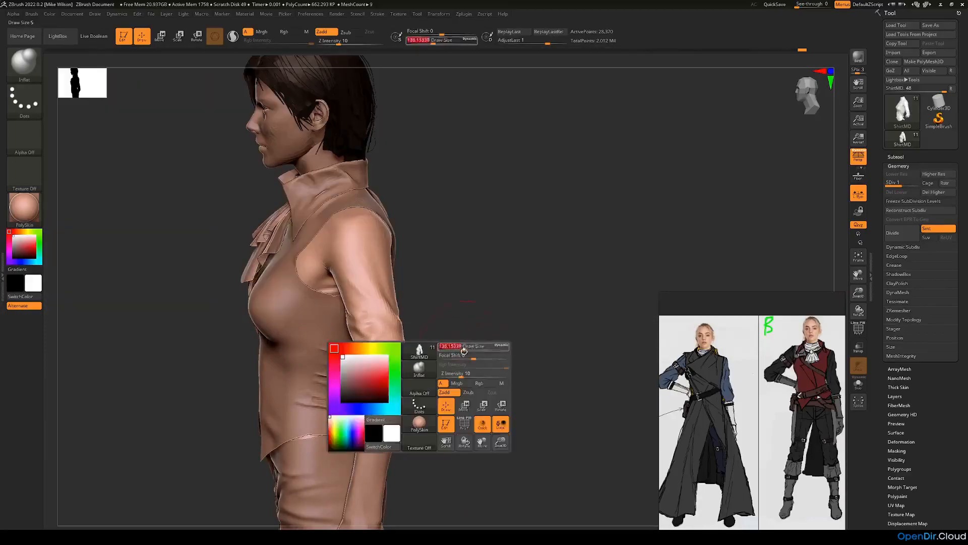
pyautogui.moveTo(464, 349); pyautogui.dragTo(485, 393, button='right')
pyautogui.moveTo(598, 340); pyautogui.dragTo(376, 429, button='right')
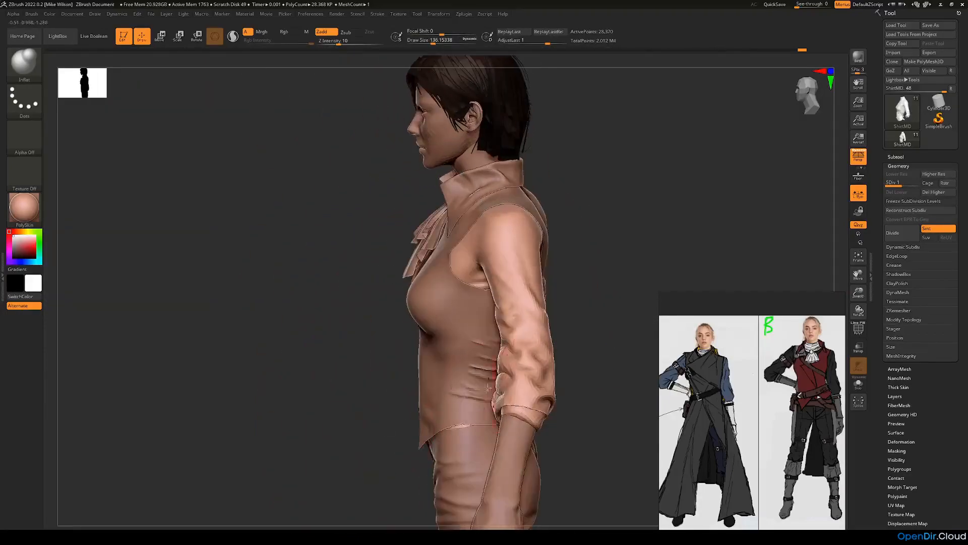
pyautogui.keyDown('shift'); pyautogui.moveTo(436, 353); pyautogui.dragTo(439, 408); pyautogui.keyUp('shift')
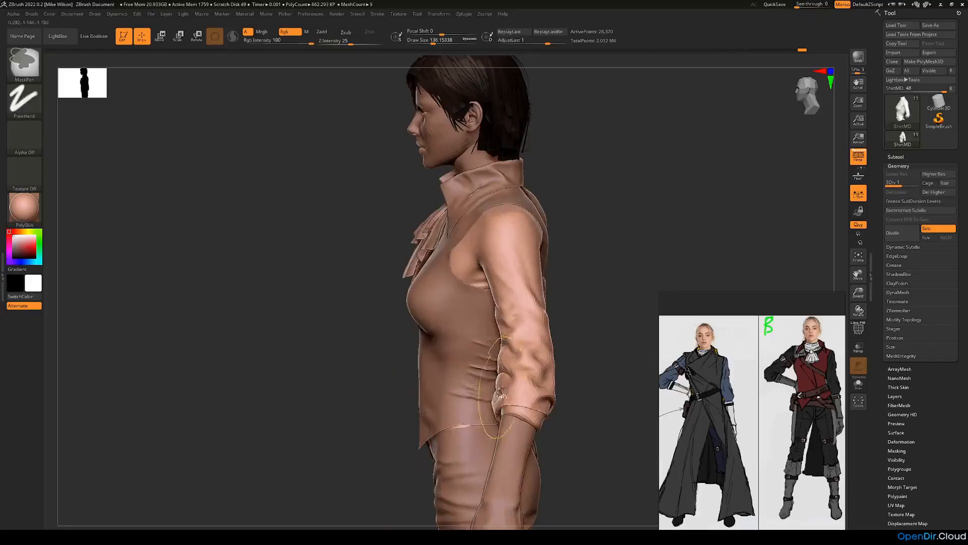
pyautogui.keyDown('shift'); pyautogui.moveTo(492, 343); pyautogui.dragTo(502, 429); pyautogui.keyUp('shift')
pyautogui.press('b')
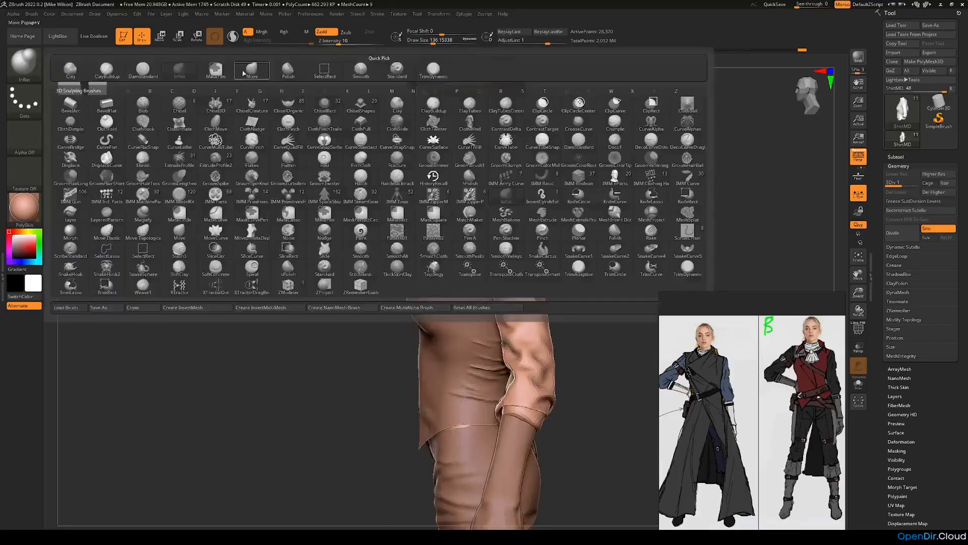
pyautogui.press('m')
pyautogui.press('v')
pyautogui.moveTo(292, 314)
pyautogui.mouseDown(button='right')
pyautogui.moveTo(585, 293)
pyautogui.moveTo(471, 352)
pyautogui.mouseUp(button='right')
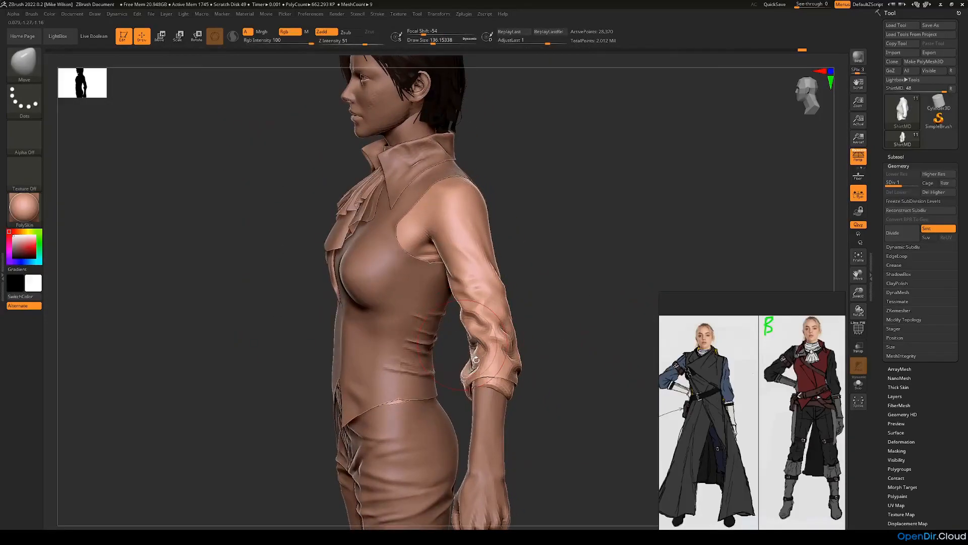
pyautogui.moveTo(573, 350)
pyautogui.mouseDown(button='right')
pyautogui.moveTo(409, 378)
pyautogui.moveTo(454, 346)
pyautogui.mouseUp(button='right')
pyautogui.moveTo(454, 346)
pyautogui.keyDown('ctrl'); pyautogui.mouseDown()
pyautogui.moveTo(469, 373)
pyautogui.moveTo(491, 346)
pyautogui.mouseUp(); pyautogui.keyUp('ctrl')
pyautogui.moveTo(400, 404)
pyautogui.mouseDown()
pyautogui.moveTo(527, 342)
pyautogui.moveTo(413, 365)
pyautogui.moveTo(430, 353)
pyautogui.mouseUp()
# Mask the left sleeve around the elbow and cuff, leaving the full fold just above the cuff unmasked.
pyautogui.press('space')
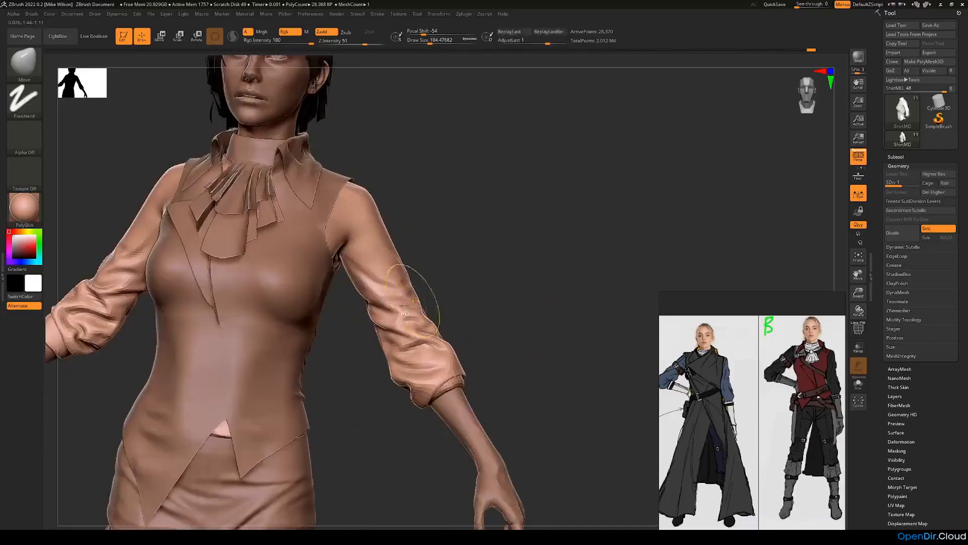
pyautogui.moveTo(405, 305)
pyautogui.keyDown('ctrl'); pyautogui.mouseDown()
pyautogui.moveTo(391, 311)
pyautogui.moveTo(396, 330)
pyautogui.moveTo(430, 315)
pyautogui.moveTo(462, 323)
pyautogui.moveTo(446, 326)
pyautogui.mouseUp(); pyautogui.keyUp('ctrl')
pyautogui.moveTo(383, 328)
pyautogui.mouseDown()
pyautogui.moveTo(429, 325)
pyautogui.moveTo(389, 305)
pyautogui.moveTo(378, 316)
pyautogui.mouseUp()
pyautogui.moveTo(524, 316)
pyautogui.mouseDown()
pyautogui.moveTo(465, 316)
pyautogui.moveTo(442, 338)
pyautogui.moveTo(530, 328)
pyautogui.moveTo(467, 372)
pyautogui.mouseUp()
pyautogui.rightClick(530, 329)
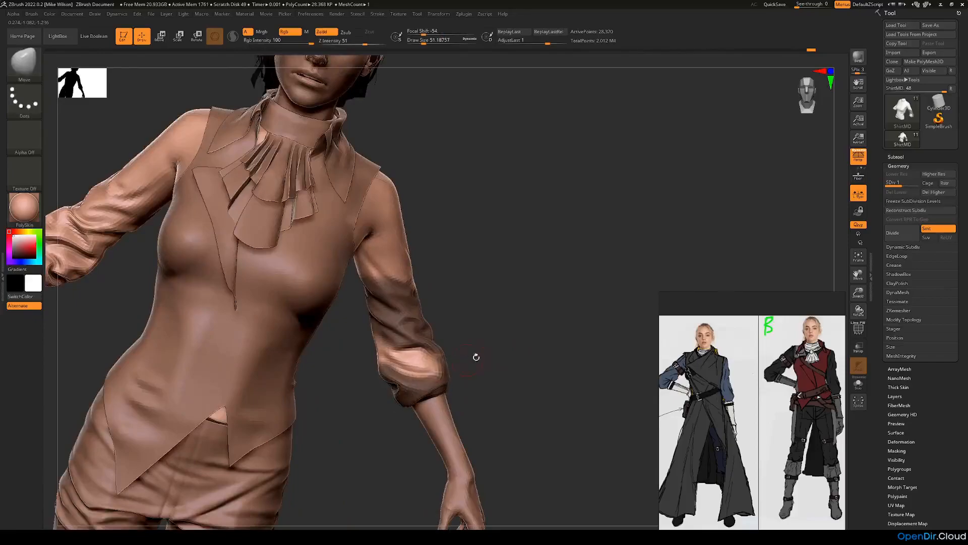
pyautogui.moveTo(474, 357); pyautogui.dragTo(452, 367)
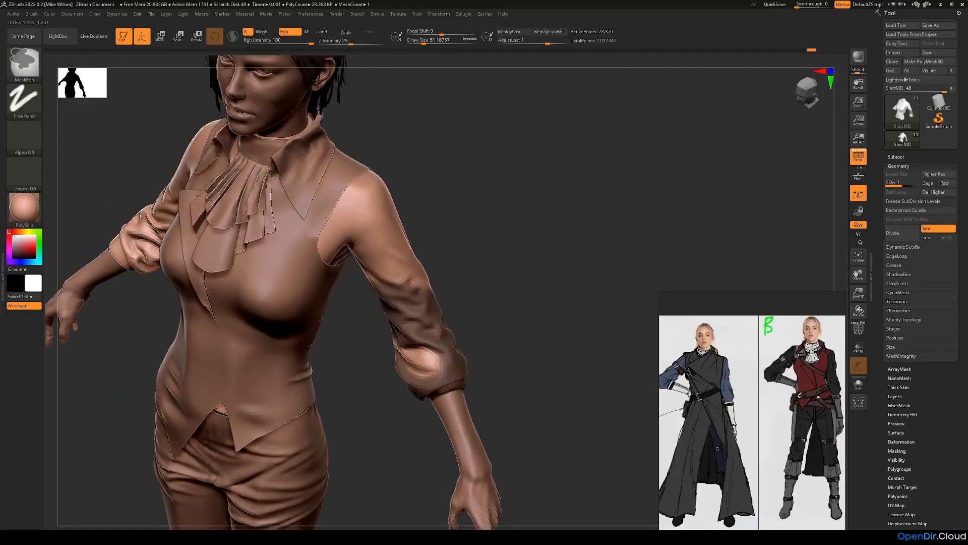
pyautogui.rightClick(423, 363)
# Shape the unmasked fold with the Move brush at a draw size of about 108, clear the mask, and smooth the inner elbow.
pyautogui.moveTo(423, 363)
pyautogui.mouseDown()
pyautogui.moveTo(444, 368)
pyautogui.moveTo(419, 372)
pyautogui.moveTo(530, 323)
pyautogui.mouseUp()
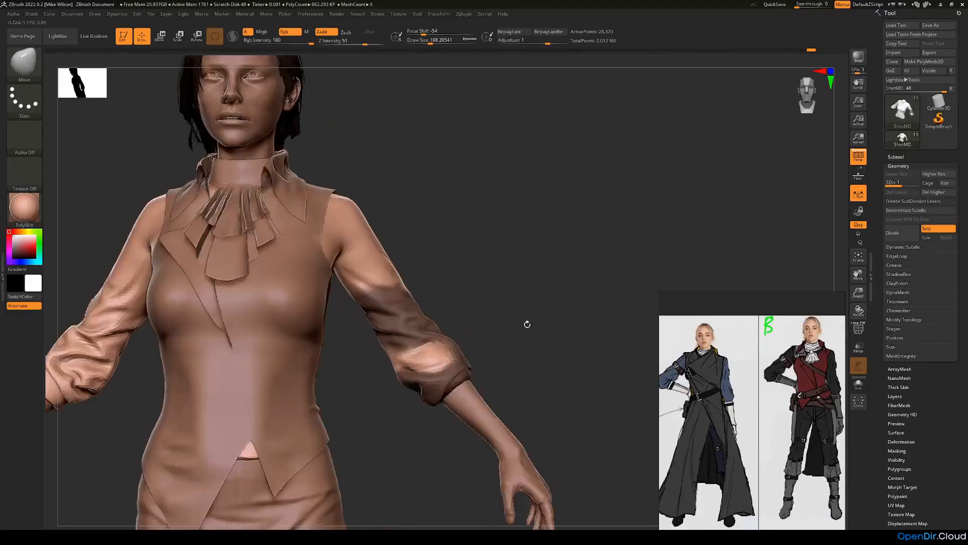
pyautogui.moveTo(459, 357); pyautogui.dragTo(499, 335)
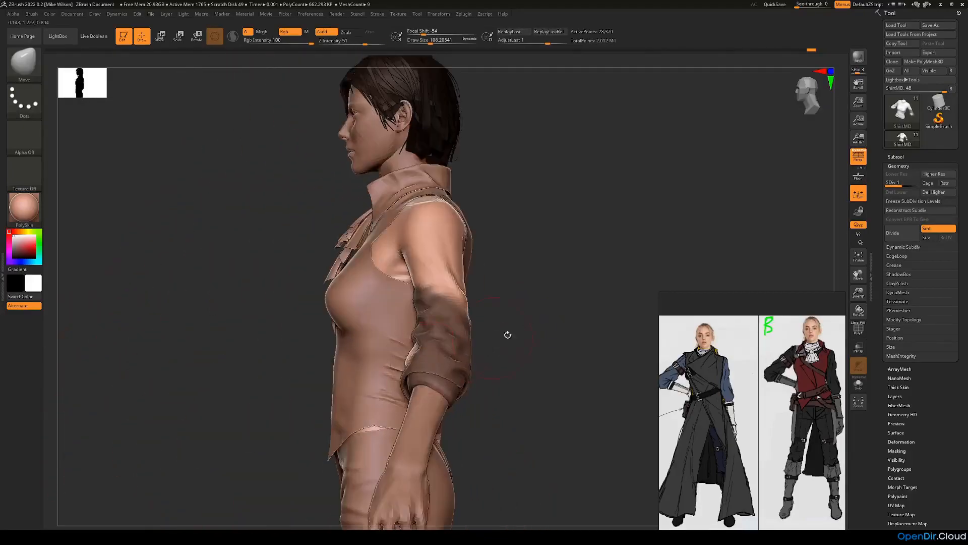
pyautogui.keyDown('shift'); pyautogui.moveTo(410, 342); pyautogui.dragTo(419, 353); pyautogui.keyUp('shift')
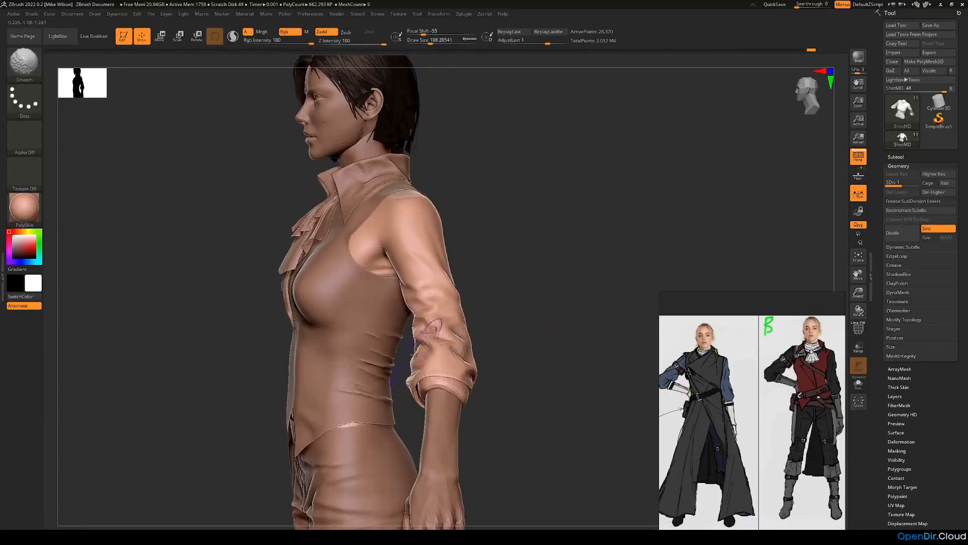
# Adjust the left sleeve along the upper arm with the Move brush and smooth the reshaped area.
pyautogui.moveTo(508, 249); pyautogui.dragTo(454, 263)
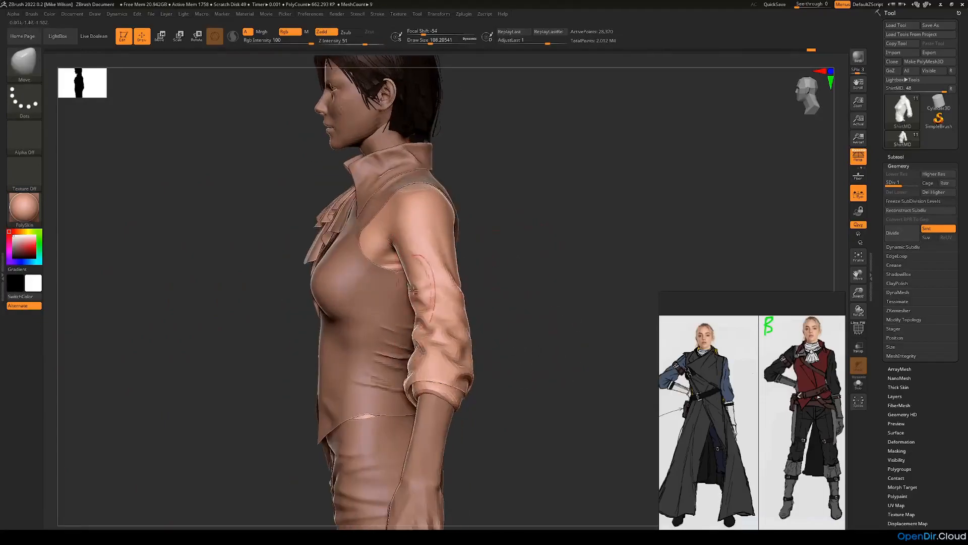
pyautogui.moveTo(489, 330); pyautogui.dragTo(416, 364)
pyautogui.keyDown('shift'); pyautogui.moveTo(389, 244); pyautogui.dragTo(390, 240); pyautogui.keyUp('shift')
pyautogui.moveTo(272, 323)
pyautogui.mouseDown()
pyautogui.moveTo(257, 331)
pyautogui.moveTo(590, 317)
pyautogui.moveTo(564, 336)
pyautogui.moveTo(523, 324)
pyautogui.moveTo(527, 350)
pyautogui.moveTo(384, 323)
pyautogui.moveTo(398, 349)
pyautogui.mouseUp()
# Set the draw size to about 132 and reshape the right sleeve between the elbow and cuff with the Move brush.
pyautogui.press('space')
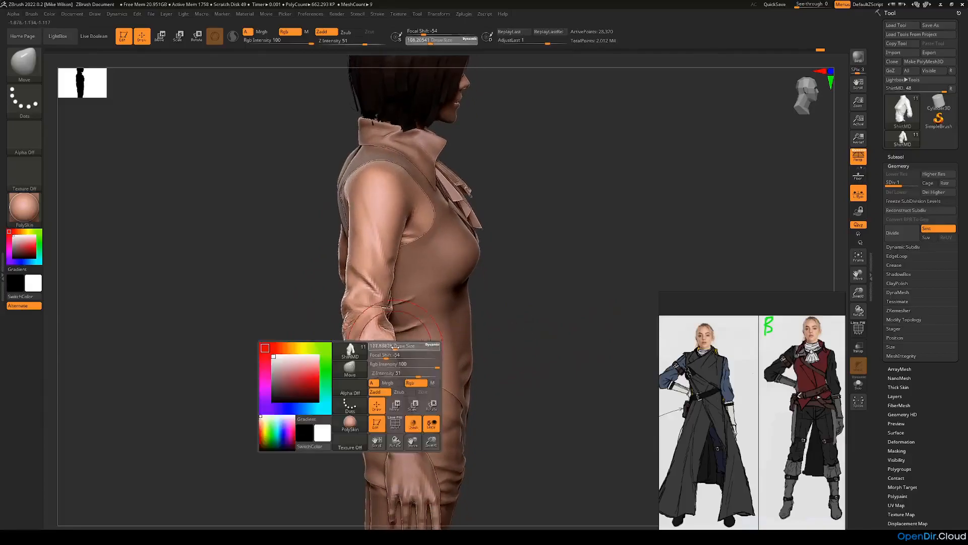
pyautogui.press('ctrl')
pyautogui.press('space')
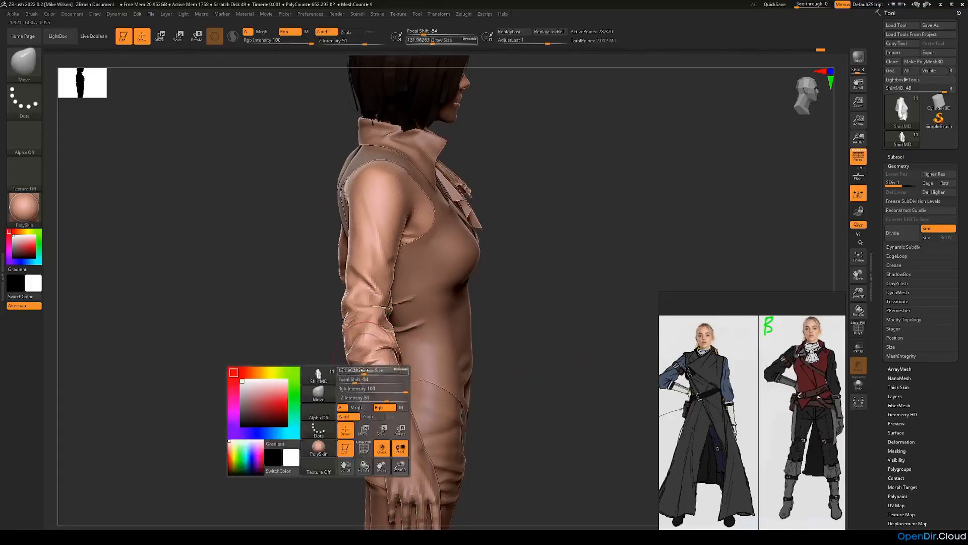
pyautogui.press('ctrl')
pyautogui.moveTo(283, 421)
pyautogui.mouseDown()
pyautogui.moveTo(401, 375)
pyautogui.moveTo(421, 387)
pyautogui.moveTo(406, 389)
pyautogui.moveTo(443, 355)
pyautogui.mouseUp()
# Mask the right cuff and adjust the sleeve folds above it with the Move brush at a draw size of 112.
pyautogui.press('space')
pyautogui.moveTo(443, 355); pyautogui.dragTo(420, 388)
pyautogui.press('space')
pyautogui.moveTo(460, 337); pyautogui.dragTo(412, 338)
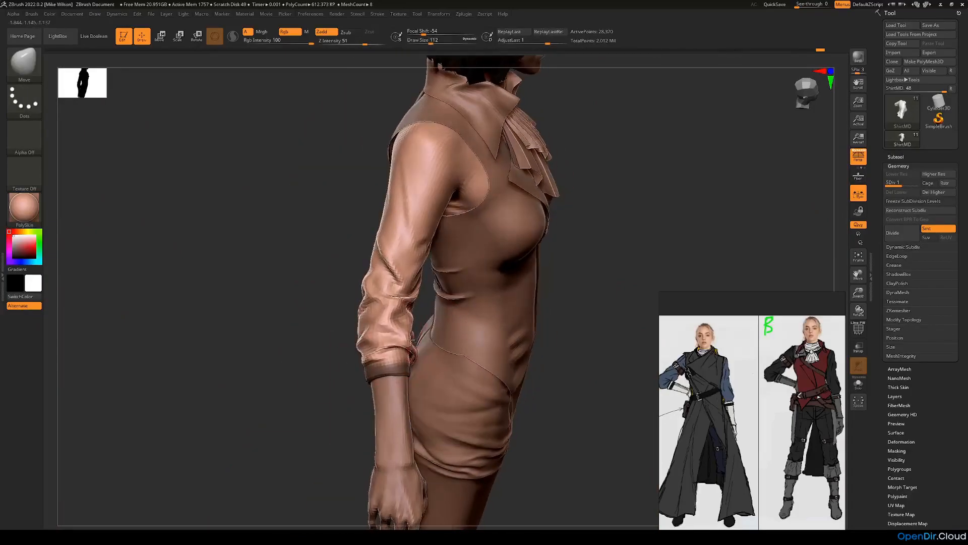
# Mask the lower right sleeve and cuff at a draw size of about 31, leaving the bulging inner fold unmasked.
pyautogui.moveTo(335, 380)
pyautogui.mouseDown()
pyautogui.moveTo(309, 381)
pyautogui.moveTo(385, 348)
pyautogui.mouseUp()
pyautogui.press('space')
pyautogui.moveTo(484, 343); pyautogui.dragTo(460, 343)
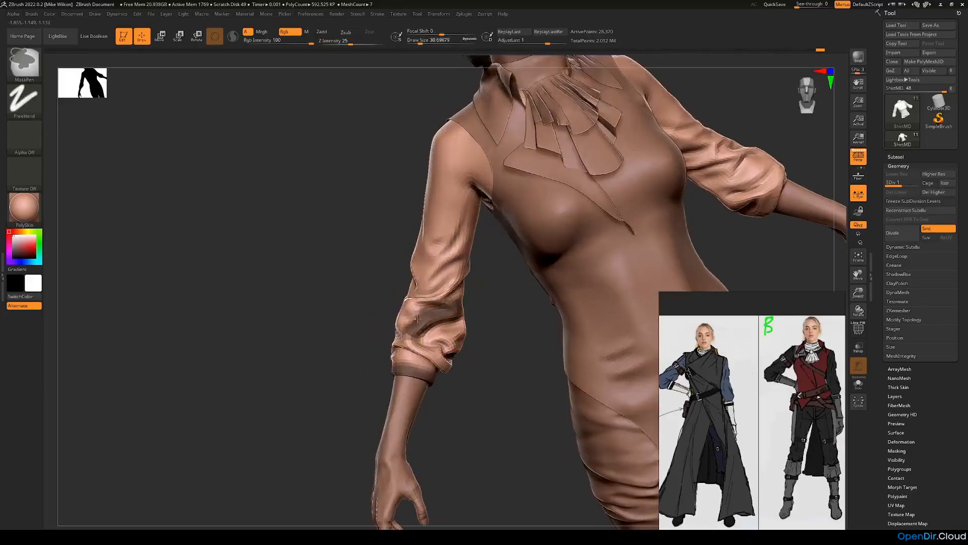
pyautogui.moveTo(484, 372); pyautogui.dragTo(510, 372)
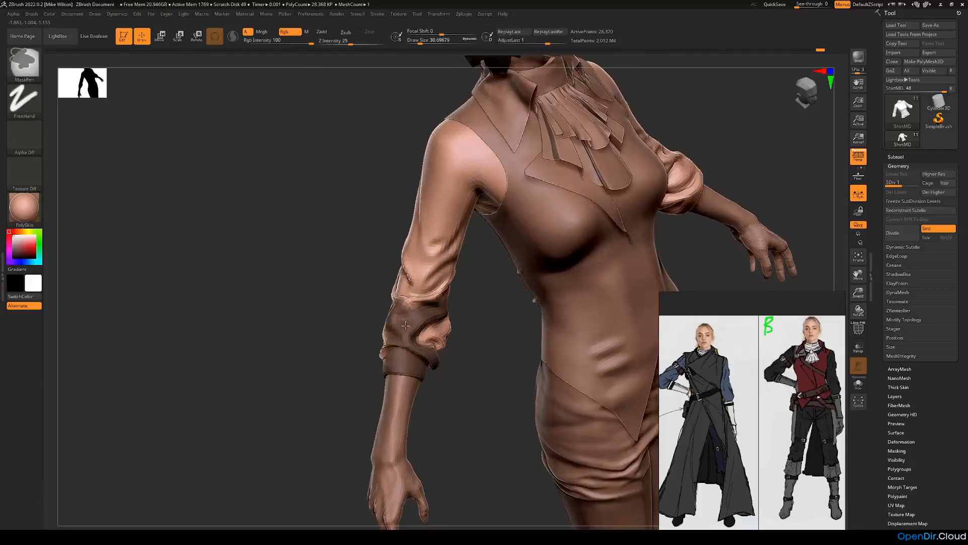
# Shape the unmasked inner fold of the right sleeve with the Move brush at a draw size of about 132.
pyautogui.press('space')
pyautogui.moveTo(398, 358); pyautogui.dragTo(544, 344)
pyautogui.press('space')
pyautogui.moveTo(421, 340)
pyautogui.mouseDown()
pyautogui.moveTo(435, 339)
pyautogui.moveTo(394, 275)
pyautogui.moveTo(445, 274)
pyautogui.moveTo(435, 243)
pyautogui.mouseUp()
pyautogui.moveTo(361, 311)
pyautogui.mouseDown()
pyautogui.moveTo(428, 311)
pyautogui.moveTo(403, 343)
pyautogui.mouseUp()
pyautogui.moveTo(361, 323)
pyautogui.mouseDown()
pyautogui.moveTo(454, 322)
pyautogui.moveTo(383, 303)
pyautogui.mouseUp()
pyautogui.moveTo(475, 322)
pyautogui.mouseDown()
pyautogui.moveTo(379, 322)
pyautogui.moveTo(474, 340)
pyautogui.moveTo(461, 338)
pyautogui.moveTo(458, 356)
pyautogui.moveTo(448, 353)
pyautogui.moveTo(456, 341)
pyautogui.moveTo(435, 337)
pyautogui.mouseUp()
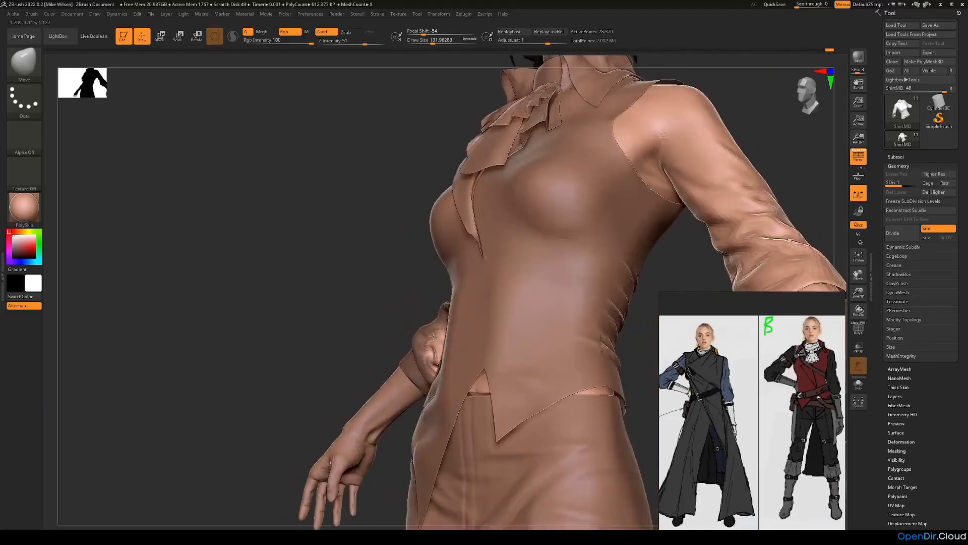
# Mask the upper part of the right sleeve and set the Move brush's draw size to about 80.
pyautogui.moveTo(434, 336); pyautogui.dragTo(474, 337, button='right')
pyautogui.keyDown('ctrl'); pyautogui.click(350, 330); pyautogui.keyUp('ctrl')
pyautogui.moveTo(350, 330); pyautogui.dragTo(433, 327, button='right')
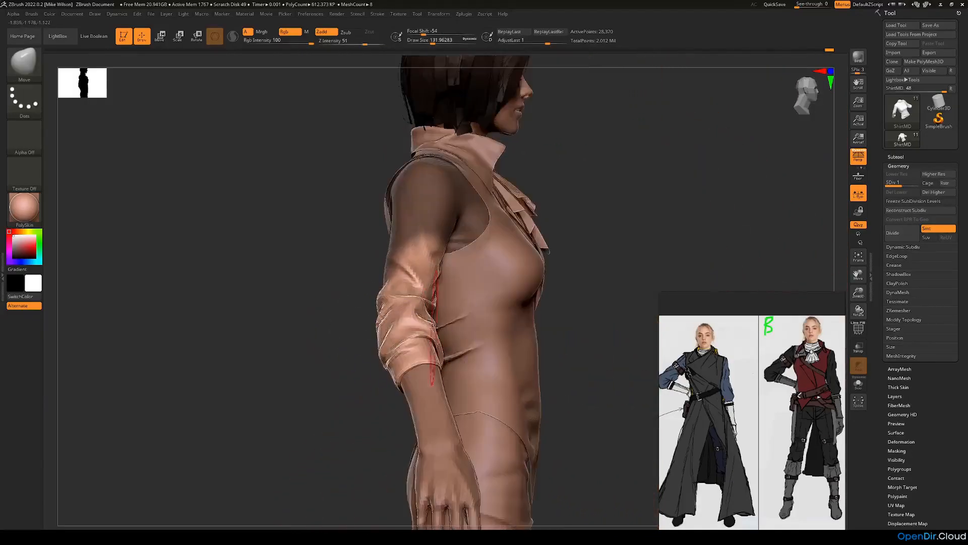
pyautogui.press('space')
pyautogui.press('space')
pyautogui.moveTo(435, 337); pyautogui.dragTo(427, 337)
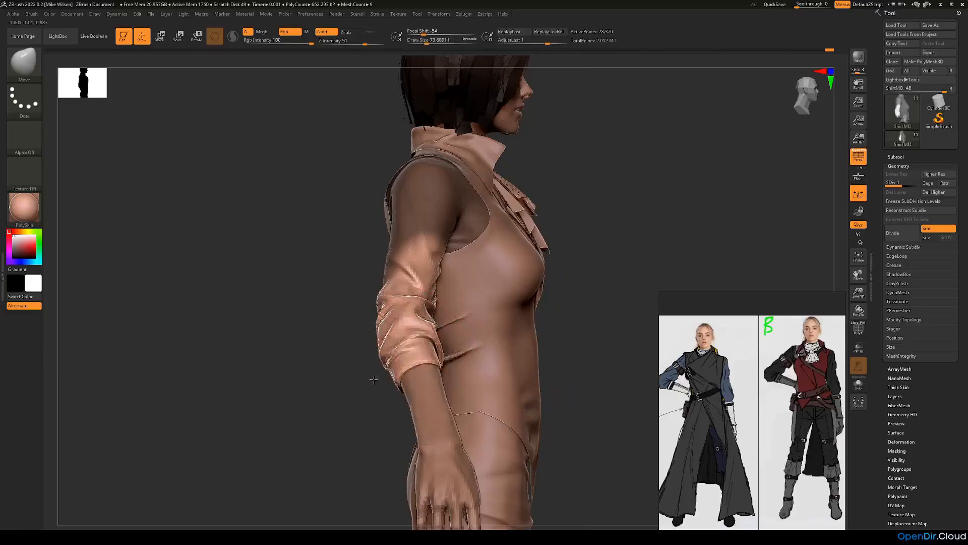
# Mask the right cuff as well and reshape the unmasked folds between elbow and cuff with the Move brush.
pyautogui.moveTo(374, 380); pyautogui.dragTo(403, 392, button='right')
pyautogui.moveTo(510, 375); pyautogui.dragTo(474, 384, button='right')
pyautogui.moveTo(353, 378)
pyautogui.mouseDown(button='right')
pyautogui.moveTo(444, 379)
pyautogui.moveTo(418, 370)
pyautogui.moveTo(454, 361)
pyautogui.mouseUp(button='right')
pyautogui.moveTo(547, 330); pyautogui.dragTo(486, 325, button='right')
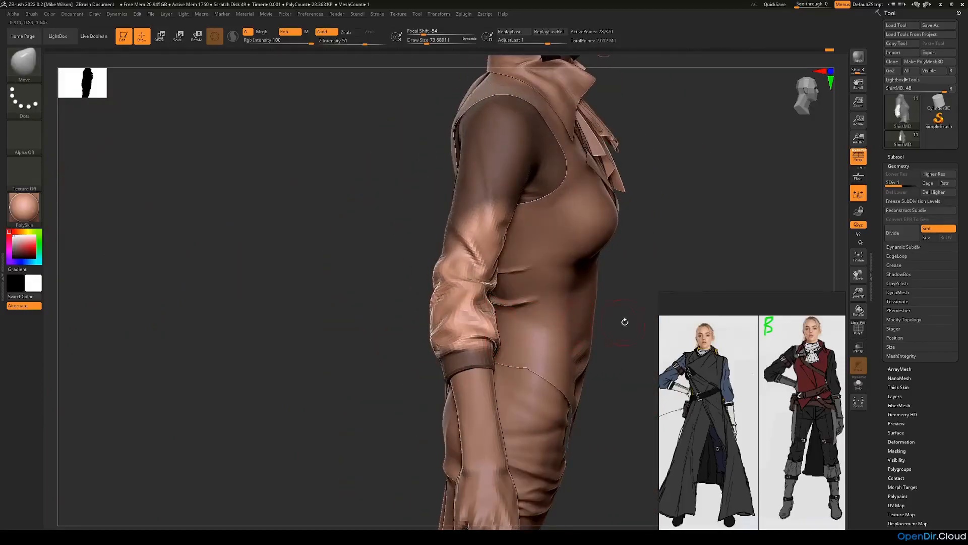
pyautogui.moveTo(623, 322); pyautogui.dragTo(575, 325, button='right')
pyautogui.moveTo(367, 354); pyautogui.dragTo(461, 327, button='right')
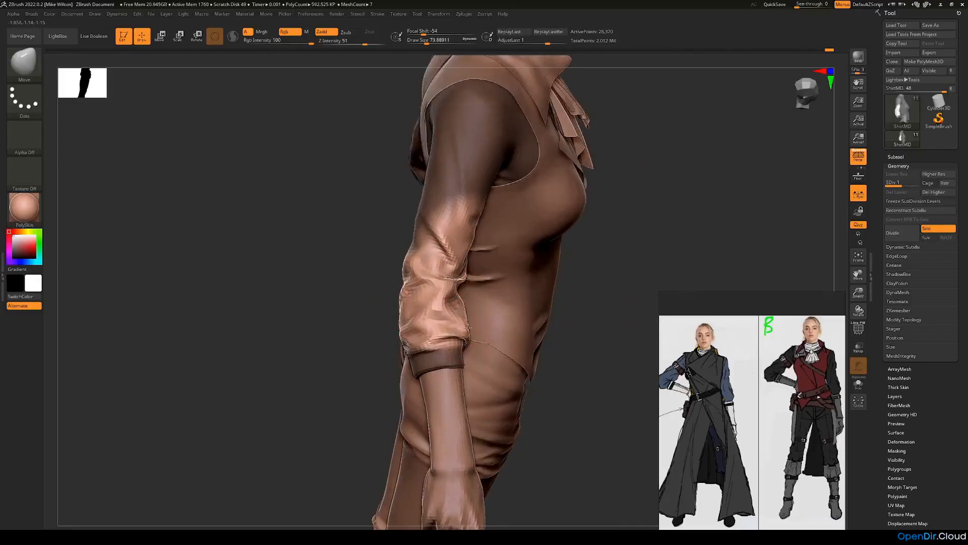
pyautogui.moveTo(453, 314); pyautogui.dragTo(448, 315)
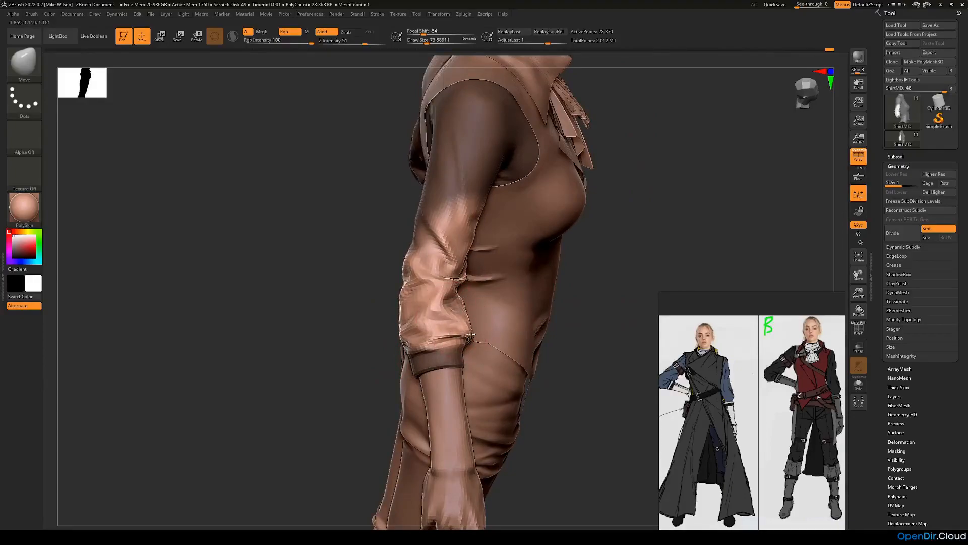
# Adjust the fold overlapping the right cuff with the Move brush at a draw size of about 14, then clear the mask.
pyautogui.press('space')
pyautogui.moveTo(464, 350); pyautogui.dragTo(447, 350)
pyautogui.keyDown('ctrl'); pyautogui.moveTo(380, 374); pyautogui.dragTo(373, 386); pyautogui.keyUp('ctrl')
pyautogui.keyDown('ctrl'); pyautogui.moveTo(372, 393); pyautogui.dragTo(360, 449, button='right'); pyautogui.keyUp('ctrl')
# Flatten the edge of the right cuff with the TrimDynamic brush at a draw size of about 23.
pyautogui.click(34, 69)
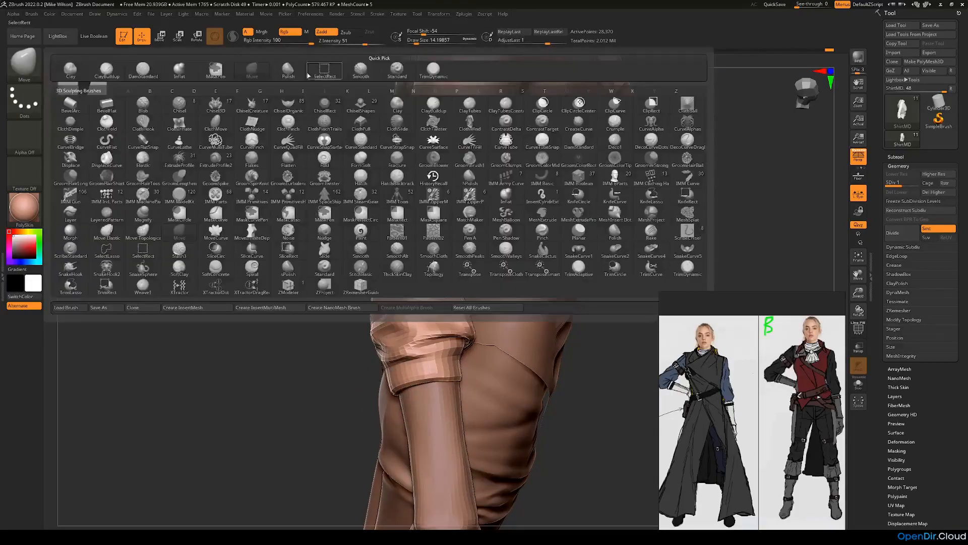
pyautogui.click(436, 72)
pyautogui.press('space')
pyautogui.moveTo(428, 353); pyautogui.dragTo(436, 353)
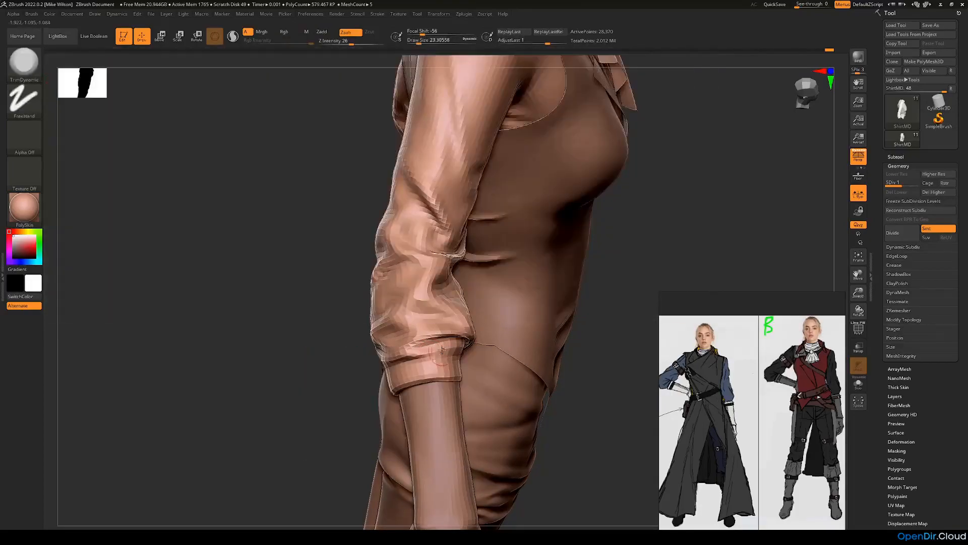
# Refine the fold above the right cuff with the Standard brush and smooth the transition.
pyautogui.click(33, 67)
pyautogui.click(394, 71)
pyautogui.moveTo(343, 339); pyautogui.dragTo(295, 342, button='right')
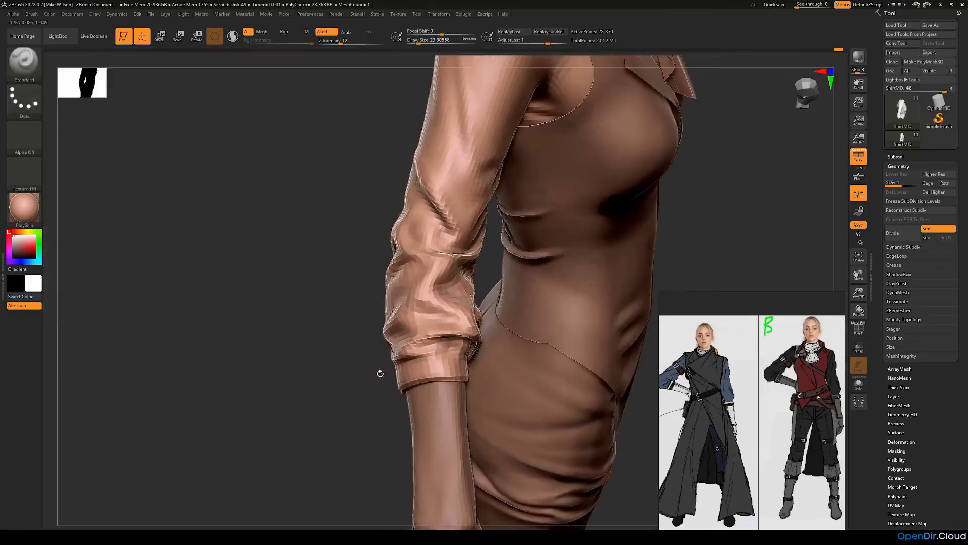
pyautogui.moveTo(378, 374); pyautogui.dragTo(337, 374, button='right')
pyautogui.press('shift')
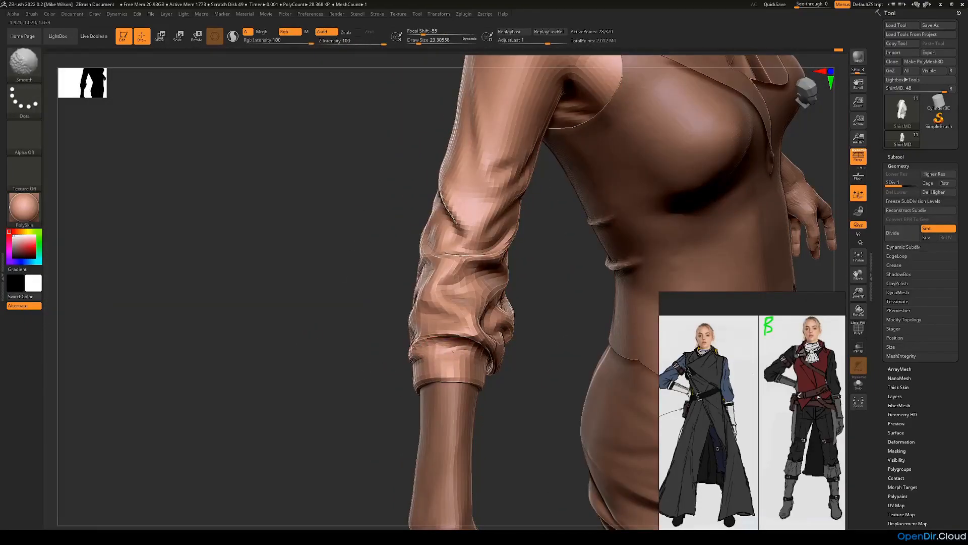
pyautogui.moveTo(380, 372); pyautogui.dragTo(471, 334, button='right')
# Inflate the lower right sleeve above the cuff using the Inflat brush at a draw size of about 80.
pyautogui.click(946, 201)
pyautogui.moveTo(636, 253); pyautogui.dragTo(595, 298, button='right')
pyautogui.press('b')
pyautogui.press('i')
pyautogui.press('n')
pyautogui.click(896, 192)
pyautogui.press('space')
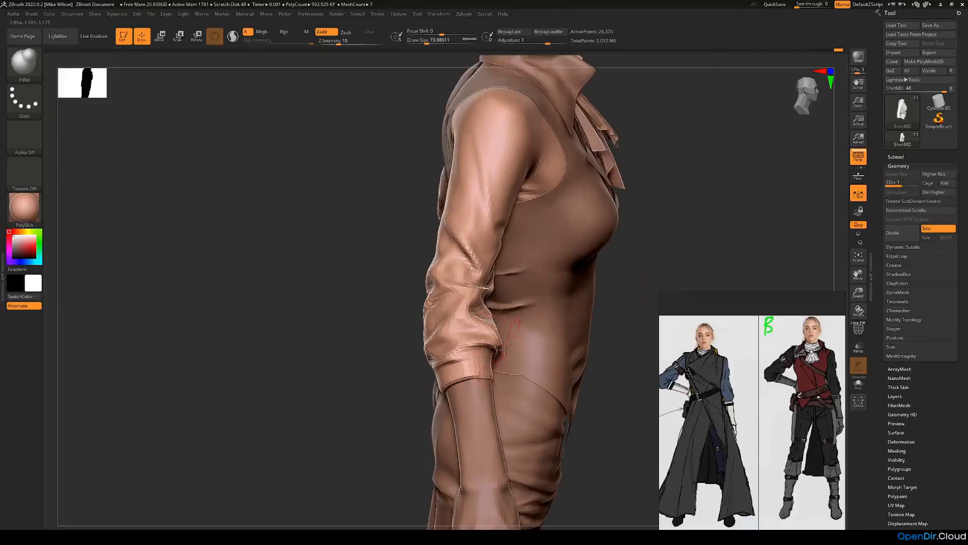
pyautogui.moveTo(481, 349); pyautogui.dragTo(474, 351)
# Inflate the inner folds of the right sleeve just above the cuff and smooth them.
pyautogui.moveTo(614, 320); pyautogui.dragTo(510, 352, button='right')
pyautogui.moveTo(510, 355); pyautogui.dragTo(518, 369)
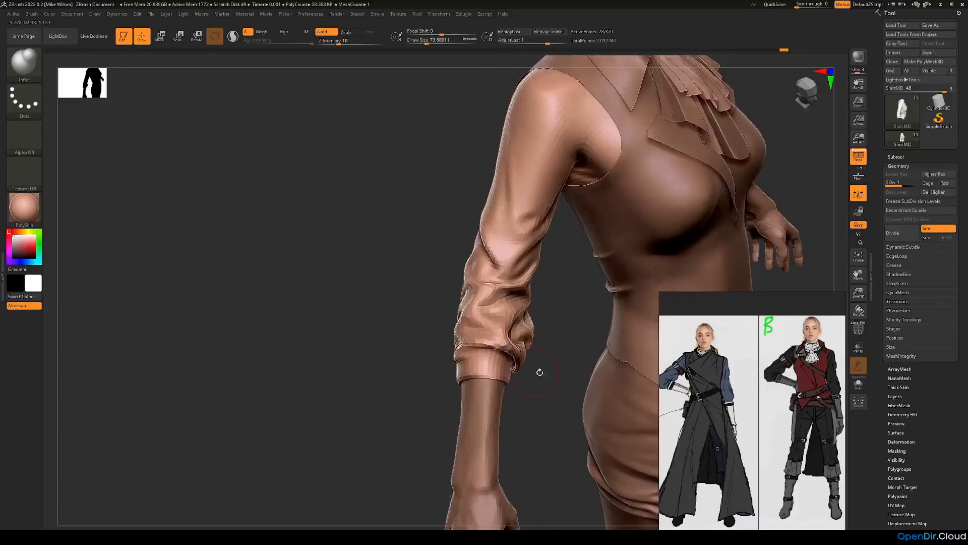
pyautogui.moveTo(537, 371); pyautogui.dragTo(485, 357, button='right')
pyautogui.moveTo(544, 367); pyautogui.dragTo(565, 317, button='right')
pyautogui.moveTo(434, 353); pyautogui.dragTo(428, 349, button='right')
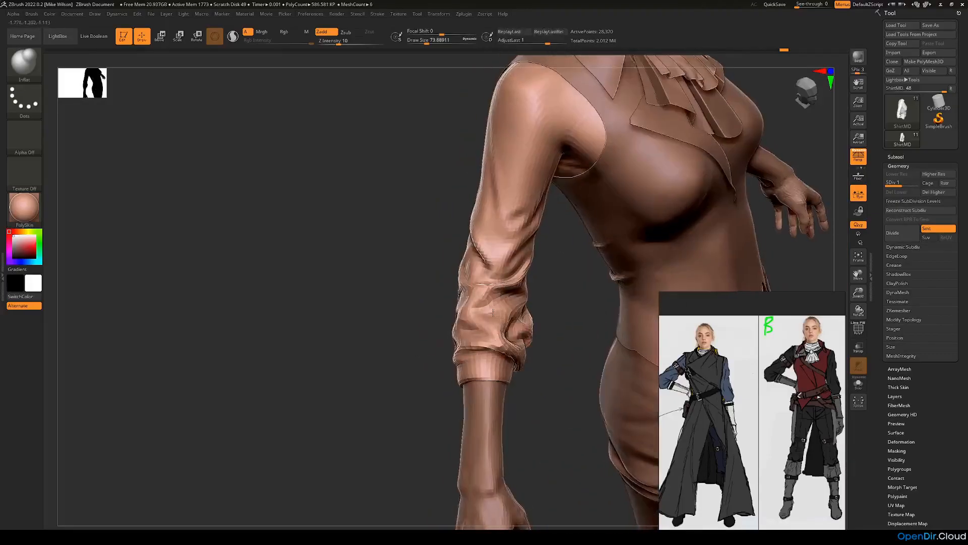
pyautogui.click(494, 312)
pyautogui.moveTo(495, 312); pyautogui.dragTo(468, 312, button='right')
pyautogui.moveTo(449, 346)
pyautogui.mouseDown(button='right')
pyautogui.moveTo(493, 346)
pyautogui.moveTo(540, 327)
pyautogui.moveTo(486, 303)
pyautogui.moveTo(412, 340)
pyautogui.mouseUp(button='right')
pyautogui.keyDown('shift'); pyautogui.moveTo(424, 353); pyautogui.dragTo(419, 364); pyautogui.keyUp('shift')
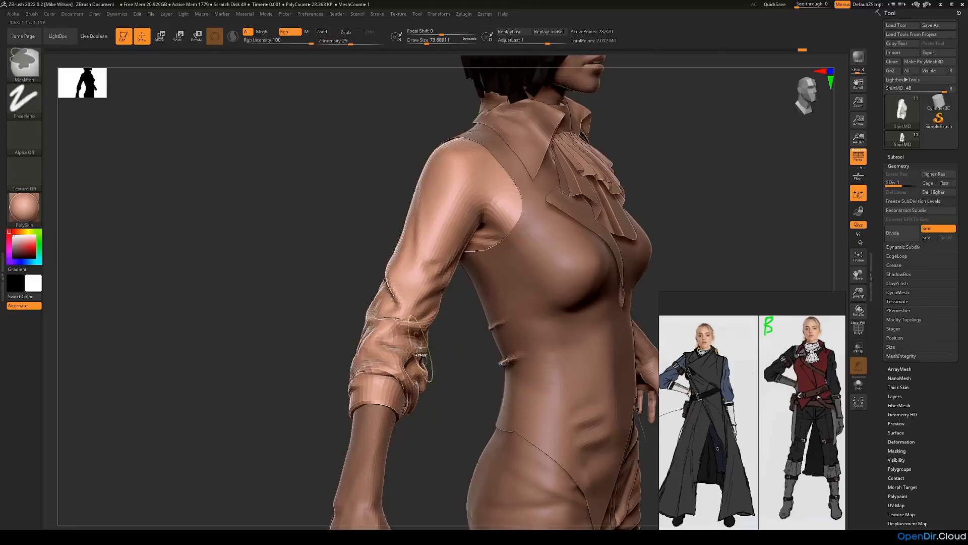
# Inflate the outer and back folds of the right sleeve below the elbow to add volume.
pyautogui.moveTo(447, 342)
pyautogui.mouseDown(button='right')
pyautogui.moveTo(484, 343)
pyautogui.moveTo(442, 357)
pyautogui.mouseUp(button='right')
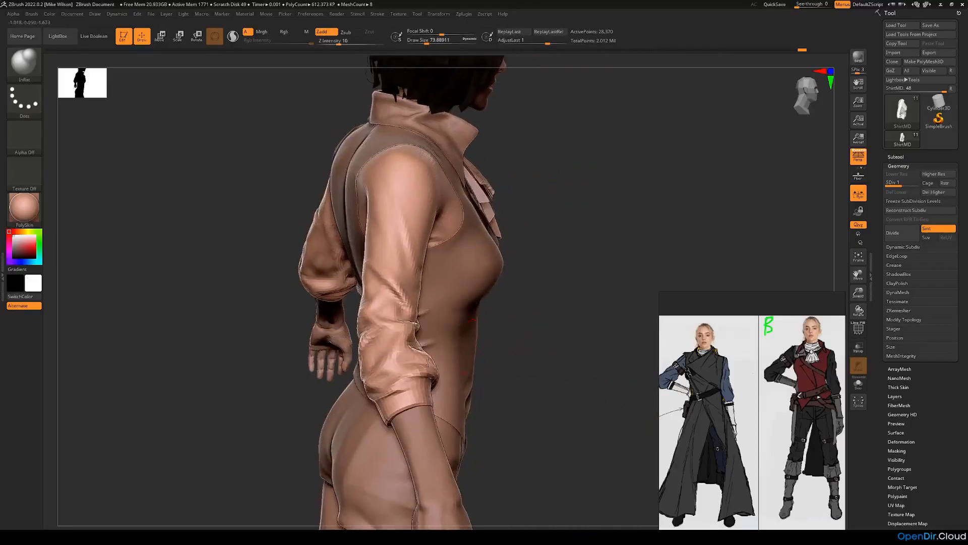
pyautogui.moveTo(314, 405); pyautogui.dragTo(383, 386, button='right')
pyautogui.moveTo(383, 381); pyautogui.dragTo(379, 353)
pyautogui.moveTo(322, 378); pyautogui.dragTo(383, 378, button='right')
pyautogui.moveTo(378, 356); pyautogui.dragTo(376, 382)
pyautogui.moveTo(383, 364)
pyautogui.mouseDown(button='right')
pyautogui.moveTo(393, 391)
pyautogui.moveTo(482, 337)
pyautogui.moveTo(412, 333)
pyautogui.mouseUp(button='right')
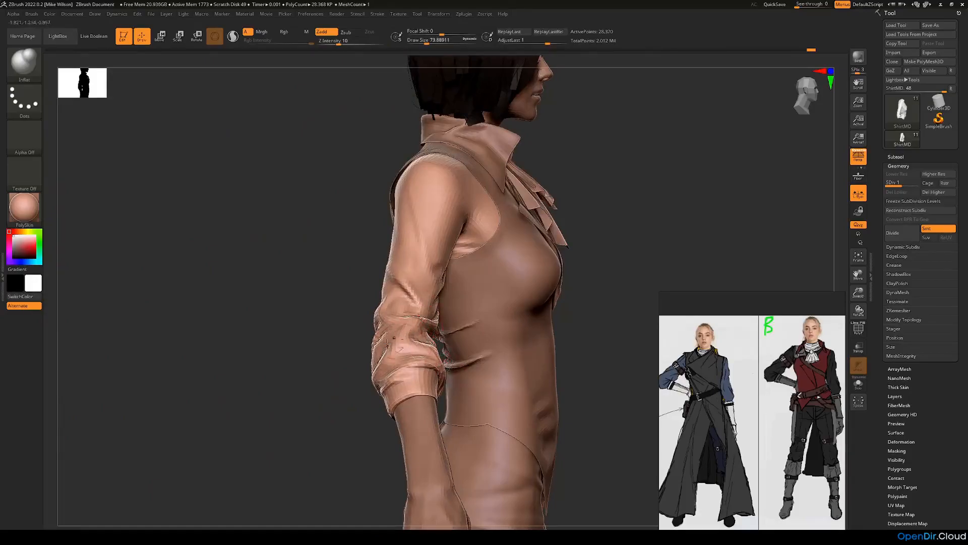
# Switch to the Move brush, enlarge its draw size, and mask the right cuff.
pyautogui.click(24, 61)
pyautogui.click(244, 75)
pyautogui.moveTo(348, 363)
pyautogui.mouseDown(button='right')
pyautogui.moveTo(360, 384)
pyautogui.moveTo(317, 403)
pyautogui.moveTo(360, 373)
pyautogui.mouseUp(button='right')
pyautogui.press('space')
pyautogui.moveTo(360, 368); pyautogui.dragTo(356, 367)
pyautogui.press('ctrl')
pyautogui.moveTo(359, 373); pyautogui.dragTo(398, 404, button='right')
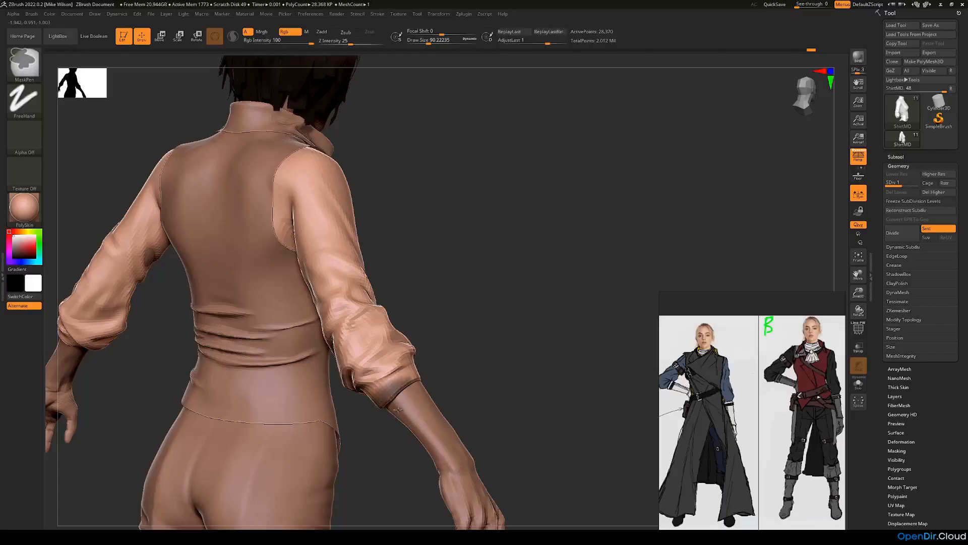
# Reshape the right sleeve's silhouette above the cuff and along the upper arm, raising the draw size to about 104.
pyautogui.moveTo(457, 380); pyautogui.dragTo(444, 379, button='right')
pyautogui.moveTo(372, 359); pyautogui.dragTo(365, 361)
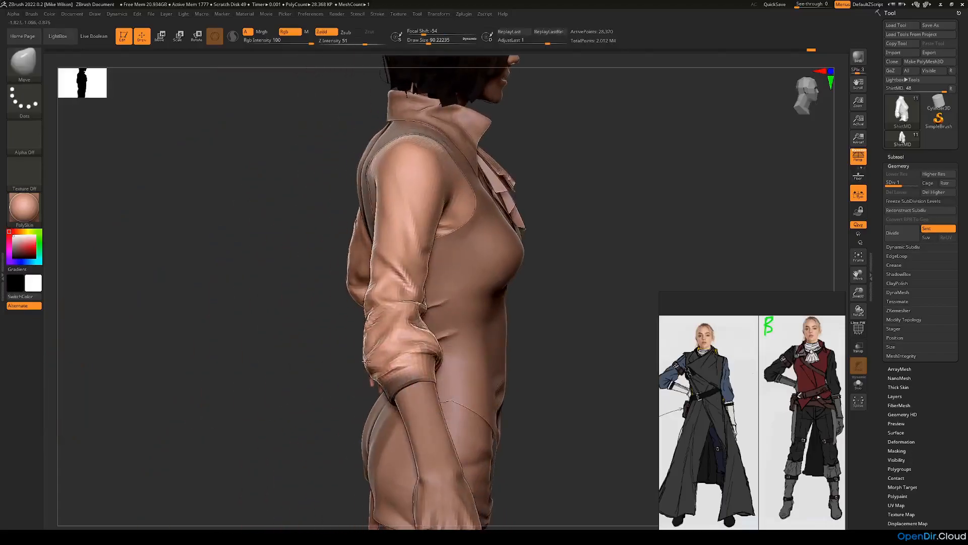
pyautogui.moveTo(338, 389); pyautogui.dragTo(356, 353, button='right')
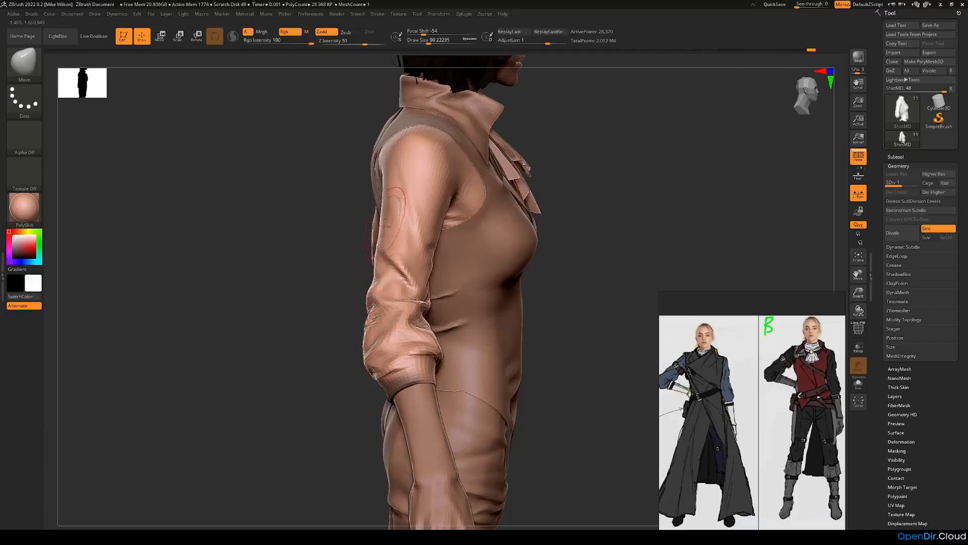
pyautogui.press('space')
pyautogui.moveTo(409, 203)
pyautogui.mouseDown()
pyautogui.moveTo(419, 202)
pyautogui.moveTo(426, 273)
pyautogui.moveTo(435, 236)
pyautogui.mouseUp()
pyautogui.moveTo(323, 272); pyautogui.dragTo(383, 212)
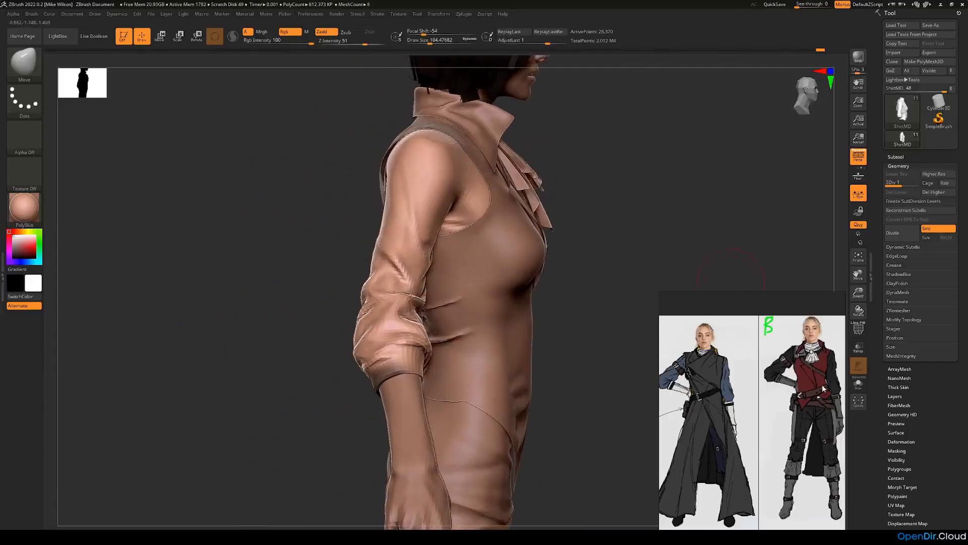
# Isolate the shirt with Solo and mask the back of the left sleeve above the elbow at a draw size of about 51.
pyautogui.click(858, 383)
pyautogui.keyDown('alt'); pyautogui.moveTo(618, 211); pyautogui.dragTo(681, 255); pyautogui.keyUp('alt')
pyautogui.moveTo(519, 183)
pyautogui.mouseDown()
pyautogui.moveTo(562, 190)
pyautogui.moveTo(579, 216)
pyautogui.moveTo(505, 285)
pyautogui.mouseUp()
pyautogui.press('space')
pyautogui.moveTo(459, 341); pyautogui.dragTo(449, 341)
pyautogui.moveTo(553, 322); pyautogui.dragTo(443, 317)
pyautogui.keyDown('ctrl'); pyautogui.moveTo(255, 259); pyautogui.dragTo(267, 311); pyautogui.keyUp('ctrl')
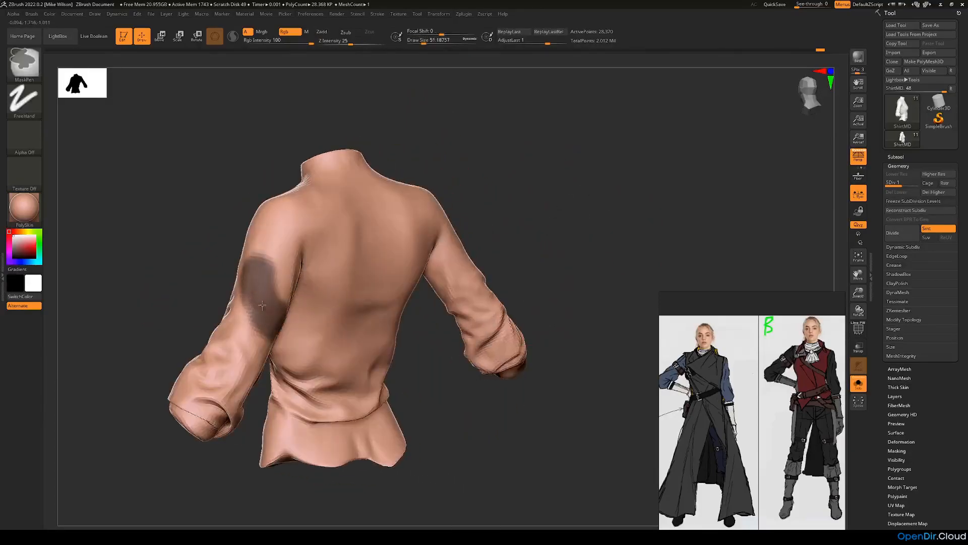
pyautogui.keyDown('ctrl'); pyautogui.click(267, 311); pyautogui.keyUp('ctrl')
# Adjust the isolated shirt's sleeve shape with the Move brush at a draw size of about 87.
pyautogui.press('b')
pyautogui.press('m')
pyautogui.press('v')
pyautogui.moveTo(444, 388)
pyautogui.mouseDown()
pyautogui.moveTo(491, 390)
pyautogui.moveTo(476, 393)
pyautogui.mouseUp()
pyautogui.moveTo(391, 371)
pyautogui.mouseDown()
pyautogui.moveTo(282, 338)
pyautogui.moveTo(275, 348)
pyautogui.moveTo(391, 342)
pyautogui.moveTo(357, 324)
pyautogui.moveTo(539, 328)
pyautogui.moveTo(485, 337)
pyautogui.moveTo(785, 253)
pyautogui.mouseUp()
# Turn off Solo, raise the shirt to subdivision level 2, and review both sleeves on the full character.
pyautogui.click(859, 383)
pyautogui.press('d')
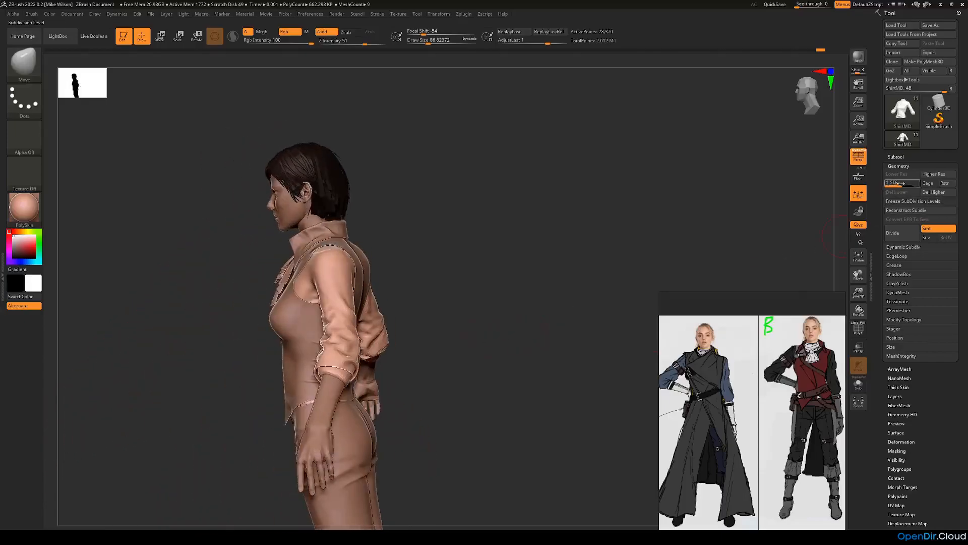
pyautogui.moveTo(453, 296); pyautogui.dragTo(509, 303)
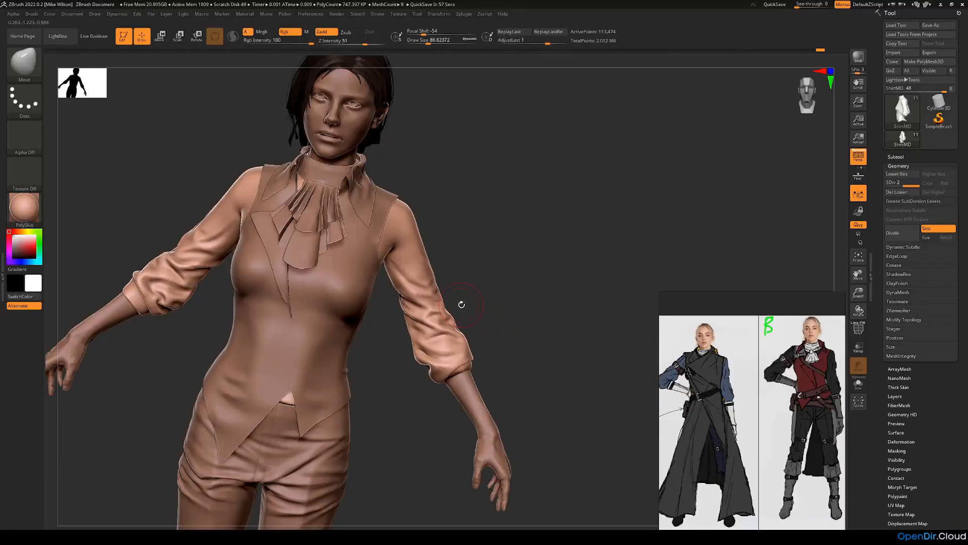
pyautogui.moveTo(511, 226); pyautogui.dragTo(510, 259)
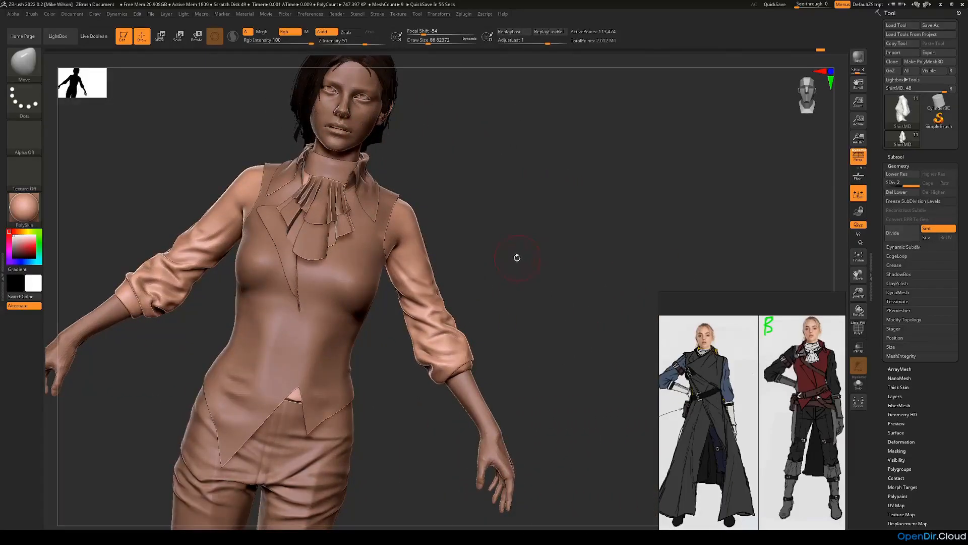
pyautogui.keyDown('alt'); pyautogui.moveTo(546, 291); pyautogui.dragTo(358, 381); pyautogui.keyUp('alt')
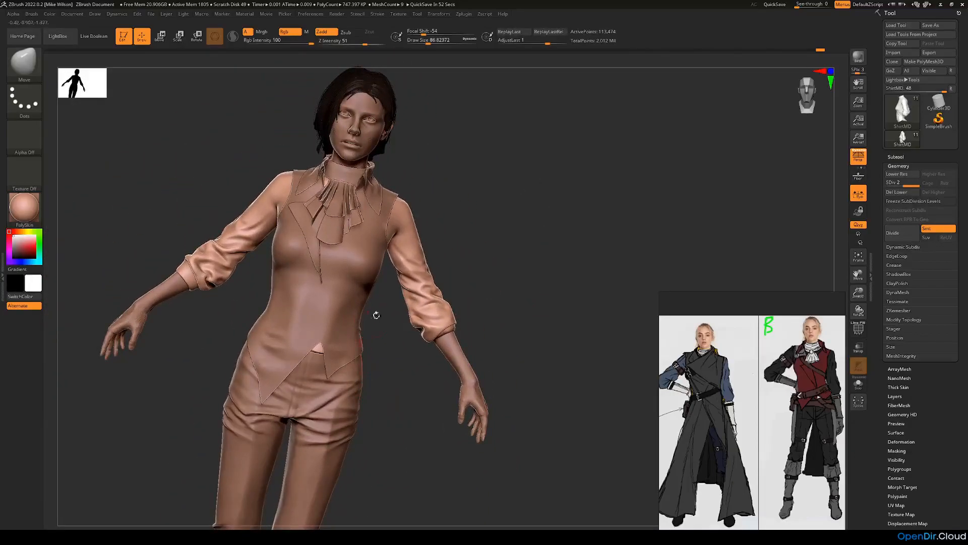
pyautogui.moveTo(504, 278)
pyautogui.mouseDown()
pyautogui.moveTo(497, 272)
pyautogui.moveTo(505, 284)
pyautogui.mouseUp()
pyautogui.moveTo(545, 256)
pyautogui.mouseDown()
pyautogui.moveTo(562, 270)
pyautogui.moveTo(536, 265)
pyautogui.mouseUp()
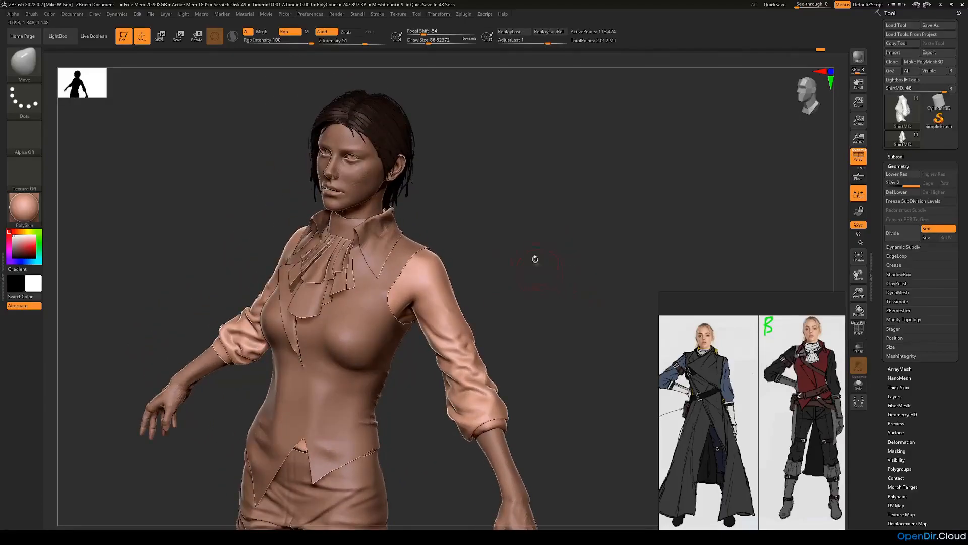
pyautogui.moveTo(449, 283); pyautogui.dragTo(417, 301)
# Switch to the DamStandard brush and reduce its draw size to about 33 for detailing the sleeve near the shoulder.
pyautogui.click(40, 59)
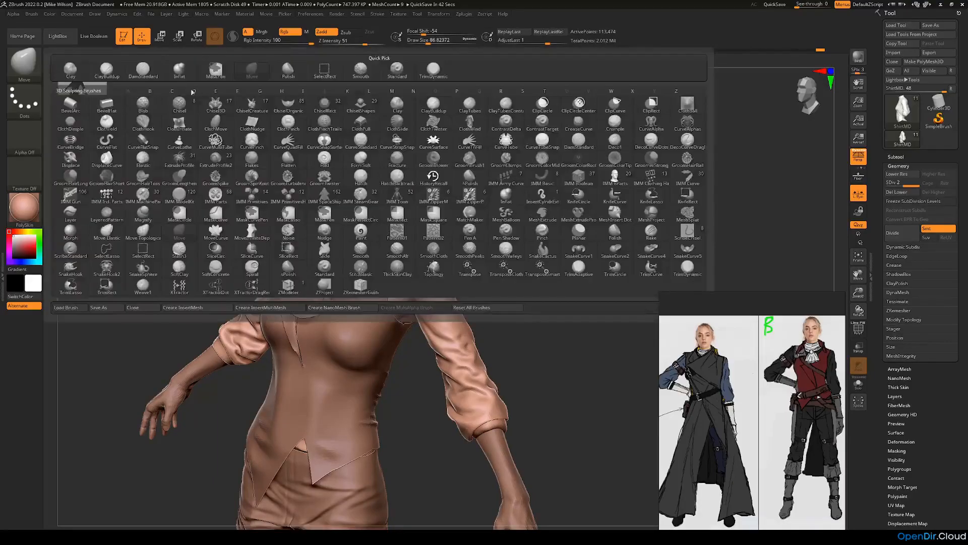
pyautogui.click(241, 90)
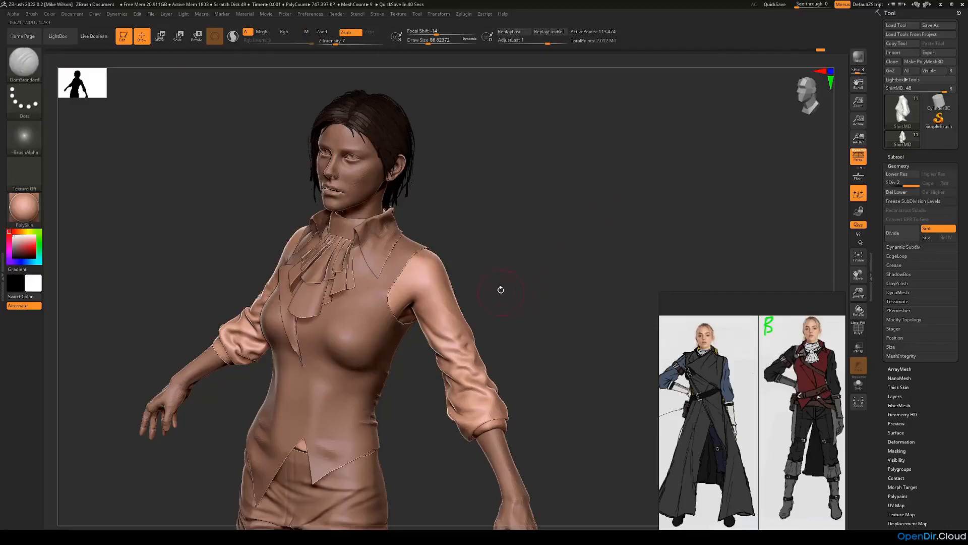
pyautogui.moveTo(501, 290); pyautogui.dragTo(512, 281)
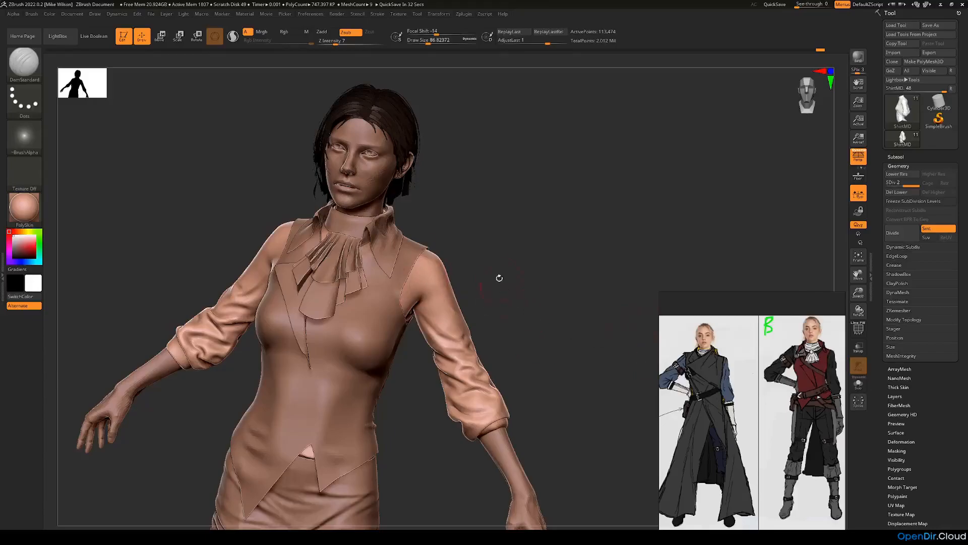
pyautogui.press('space')
pyautogui.keyDown('ctrl'); pyautogui.moveTo(482, 284); pyautogui.dragTo(481, 263, button='right'); pyautogui.keyUp('ctrl')
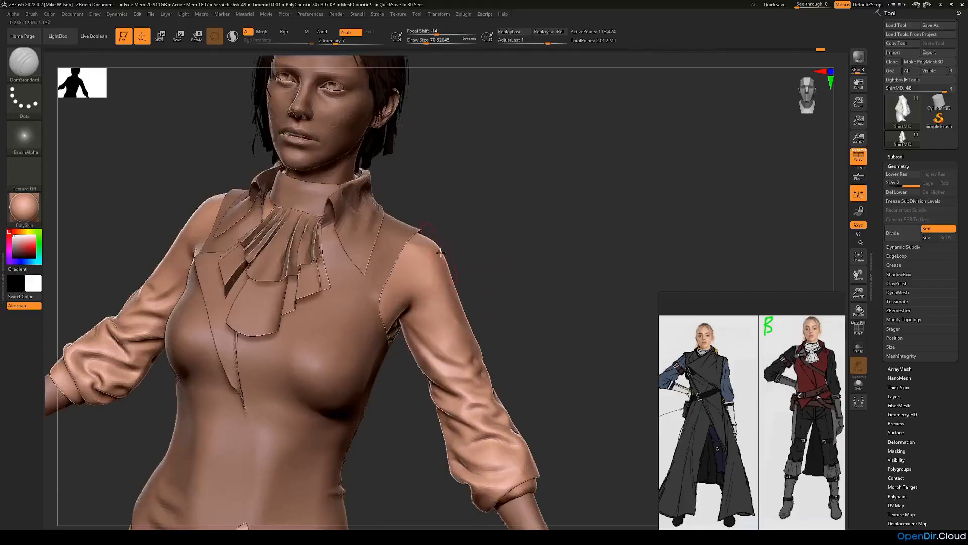
pyautogui.press('space')
pyautogui.moveTo(447, 255); pyautogui.dragTo(435, 254)
pyautogui.press('space')
pyautogui.moveTo(399, 301); pyautogui.dragTo(404, 303)
# Carve a shoulder seam crease around the top of the character's left sleeve, just below the vest armhole.
pyautogui.moveTo(414, 260); pyautogui.dragTo(703, 288, button='right')
pyautogui.moveTo(484, 240)
pyautogui.mouseDown(button='right')
pyautogui.moveTo(516, 253)
pyautogui.moveTo(369, 282)
pyautogui.mouseUp(button='right')
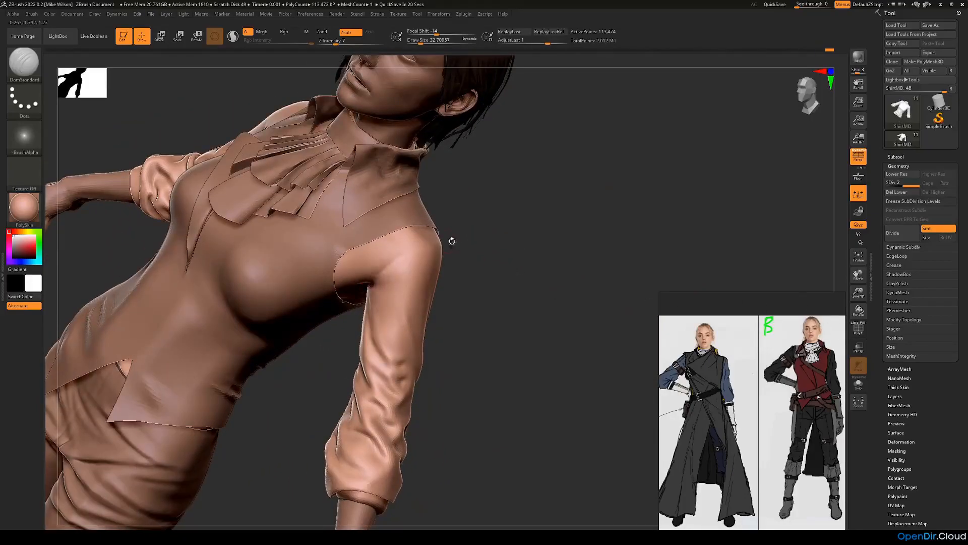
pyautogui.moveTo(447, 241); pyautogui.dragTo(388, 280, button='right')
pyautogui.moveTo(459, 255); pyautogui.dragTo(382, 270, button='right')
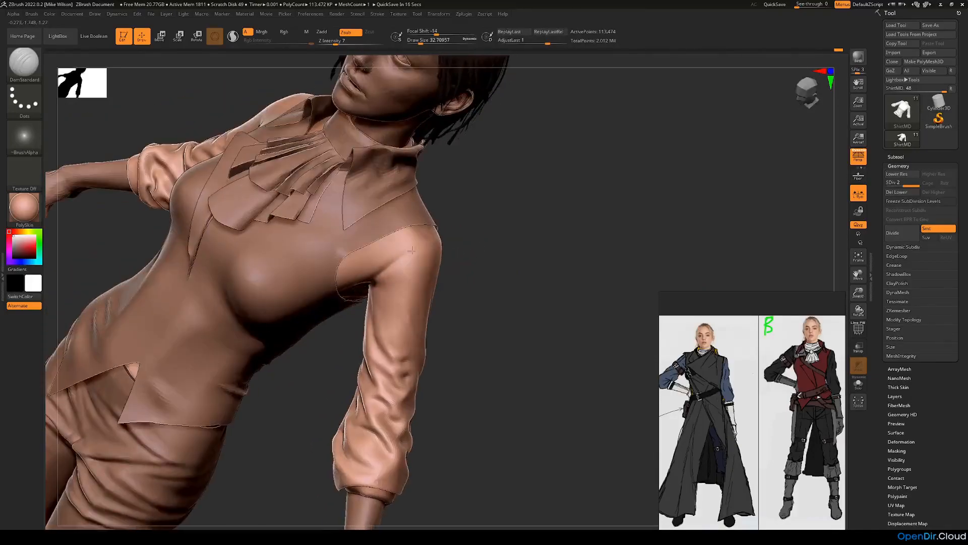
pyautogui.moveTo(457, 238); pyautogui.dragTo(369, 277, button='right')
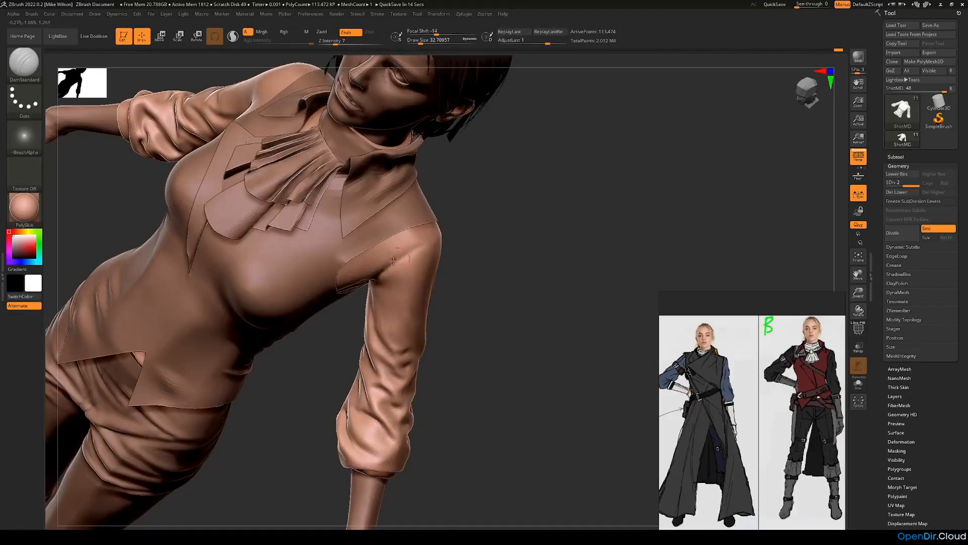
pyautogui.moveTo(472, 229); pyautogui.dragTo(452, 230, button='right')
pyautogui.moveTo(402, 253); pyautogui.dragTo(447, 232, button='right')
pyautogui.moveTo(386, 280); pyautogui.dragTo(409, 240, button='right')
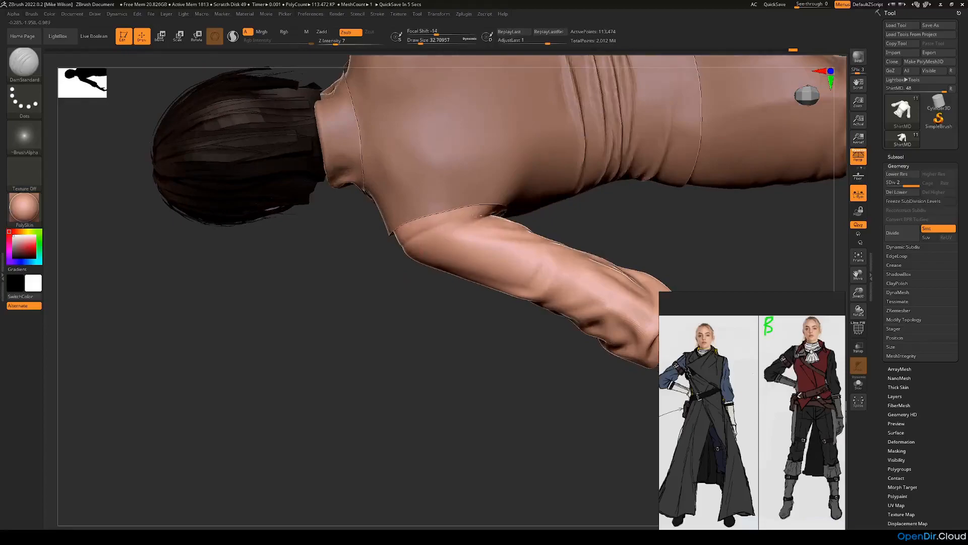
pyautogui.moveTo(473, 217); pyautogui.dragTo(482, 213, button='right')
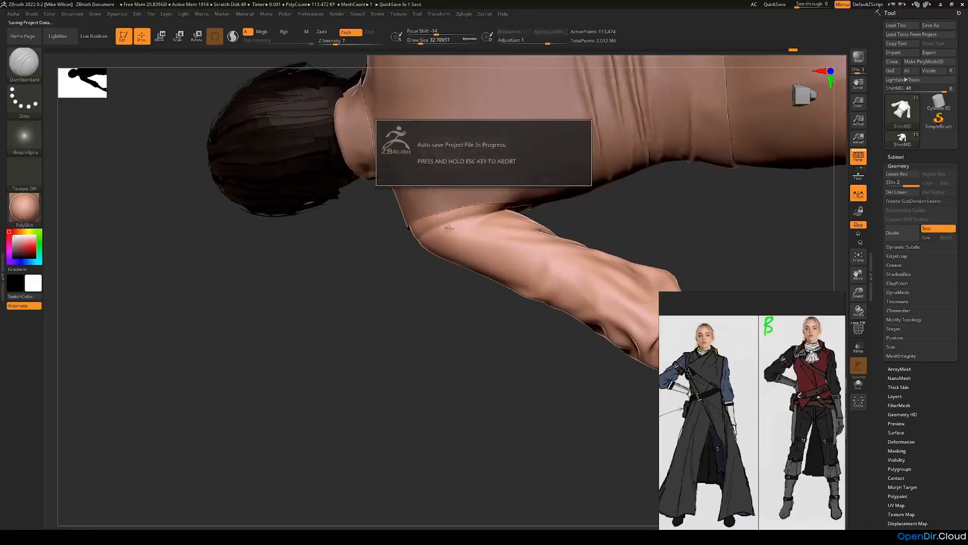
# Carve the matching shoulder seam crease across the front and top of the character's right sleeve.
pyautogui.moveTo(430, 247)
pyautogui.mouseDown(button='right')
pyautogui.moveTo(420, 254)
pyautogui.moveTo(546, 268)
pyautogui.moveTo(580, 258)
pyautogui.moveTo(586, 268)
pyautogui.moveTo(536, 185)
pyautogui.moveTo(449, 190)
pyautogui.moveTo(512, 199)
pyautogui.moveTo(480, 246)
pyautogui.moveTo(496, 216)
pyautogui.moveTo(426, 229)
pyautogui.moveTo(307, 478)
pyautogui.moveTo(440, 361)
pyautogui.moveTo(499, 370)
pyautogui.moveTo(482, 345)
pyautogui.mouseUp(button='right')
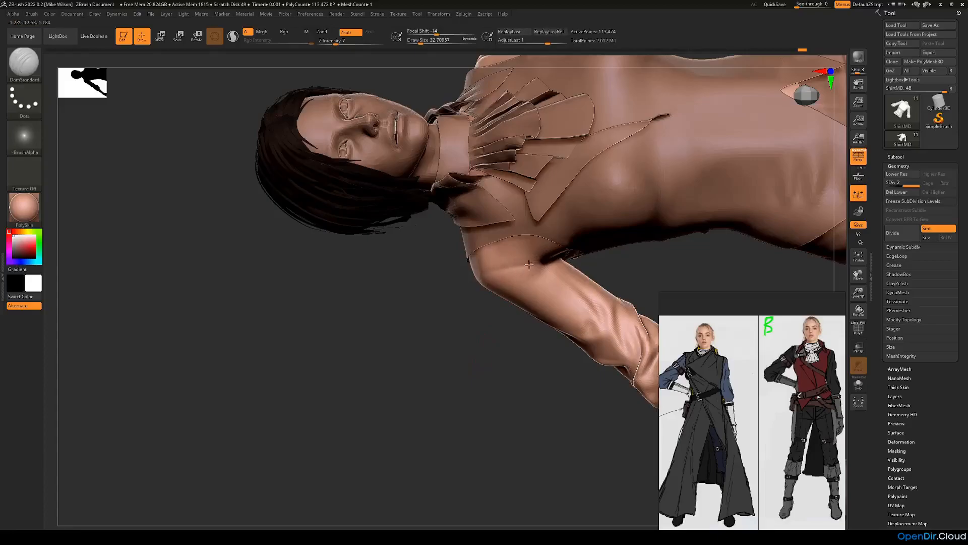
pyautogui.moveTo(528, 264); pyautogui.dragTo(507, 266, button='right')
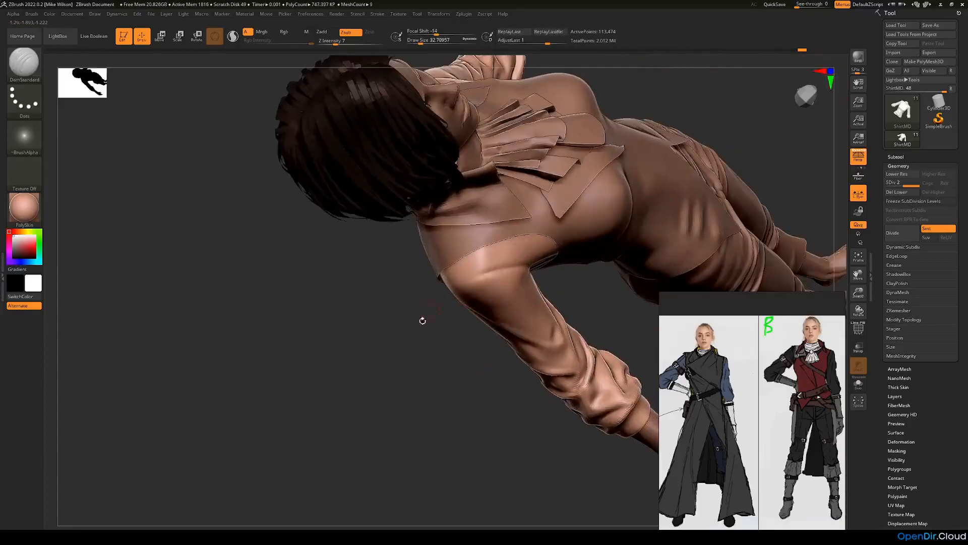
pyautogui.moveTo(426, 316); pyautogui.dragTo(462, 285, button='right')
pyautogui.moveTo(465, 278); pyautogui.dragTo(511, 267)
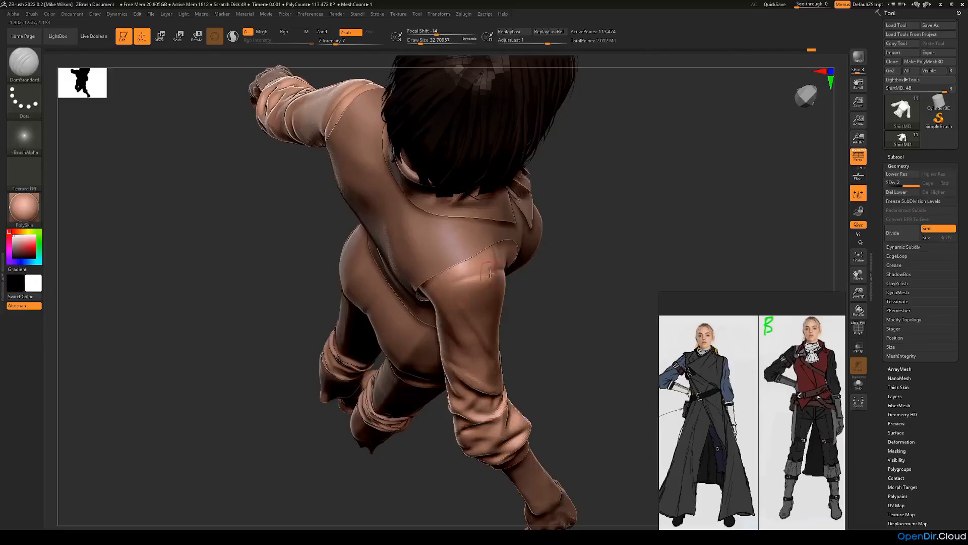
pyautogui.moveTo(480, 275); pyautogui.dragTo(477, 283, button='right')
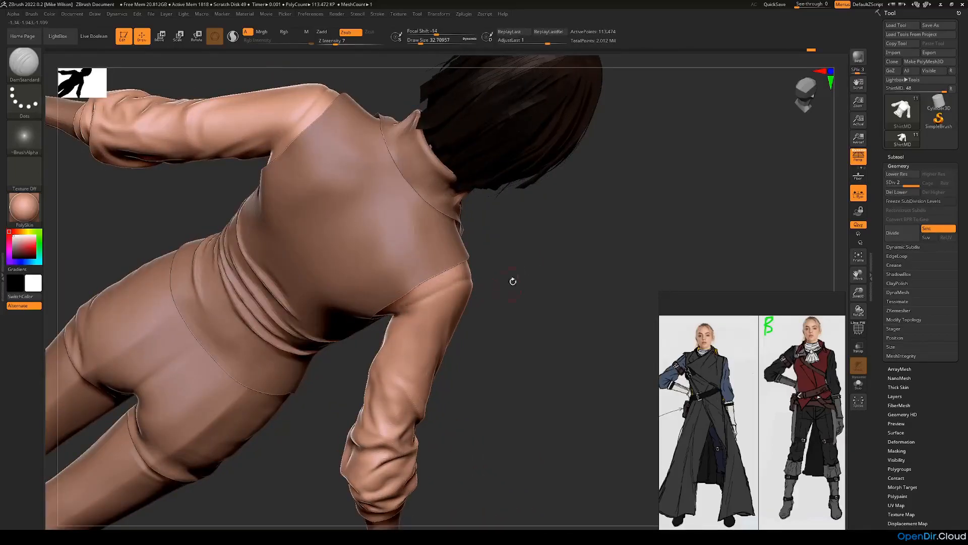
pyautogui.moveTo(511, 283); pyautogui.dragTo(419, 300, button='right')
pyautogui.moveTo(405, 308); pyautogui.dragTo(377, 320)
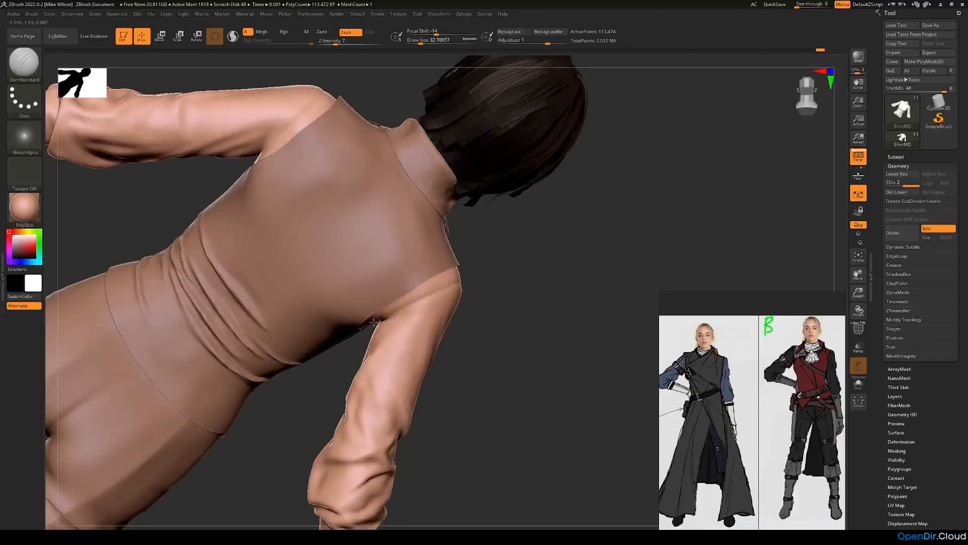
# Continue the right sleeve's shoulder crease around the back of the armhole toward the underarm.
pyautogui.moveTo(476, 277); pyautogui.dragTo(384, 315, button='right')
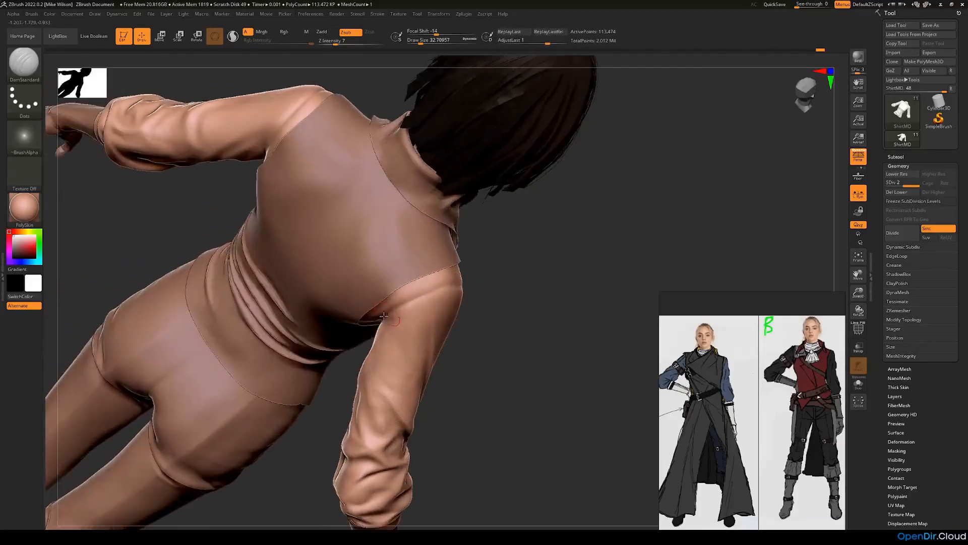
pyautogui.moveTo(495, 288); pyautogui.dragTo(430, 291, button='right')
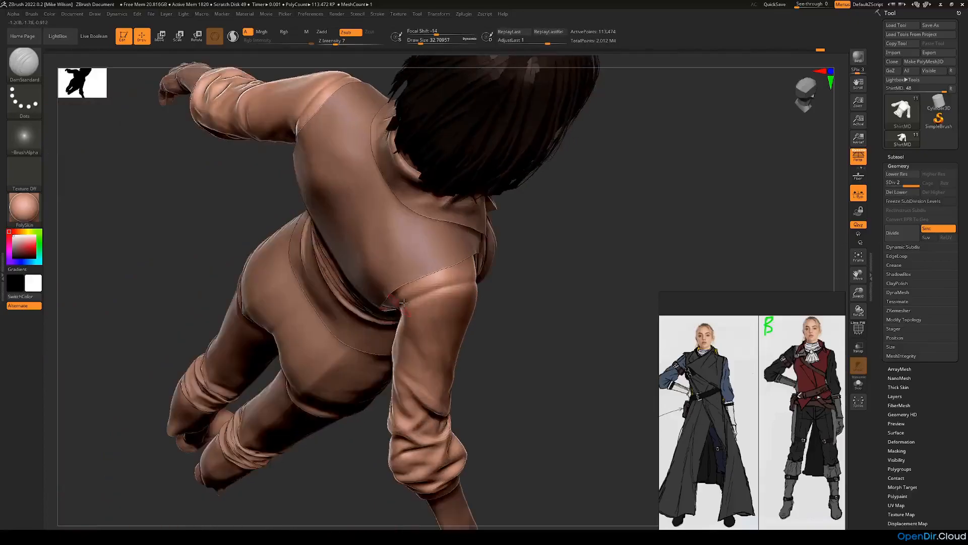
pyautogui.moveTo(491, 288); pyautogui.dragTo(421, 296, button='right')
pyautogui.moveTo(421, 296)
pyautogui.mouseDown()
pyautogui.moveTo(447, 297)
pyautogui.moveTo(423, 299)
pyautogui.mouseUp()
pyautogui.moveTo(444, 308); pyautogui.dragTo(376, 333, button='right')
pyautogui.moveTo(519, 277); pyautogui.dragTo(409, 304, button='right')
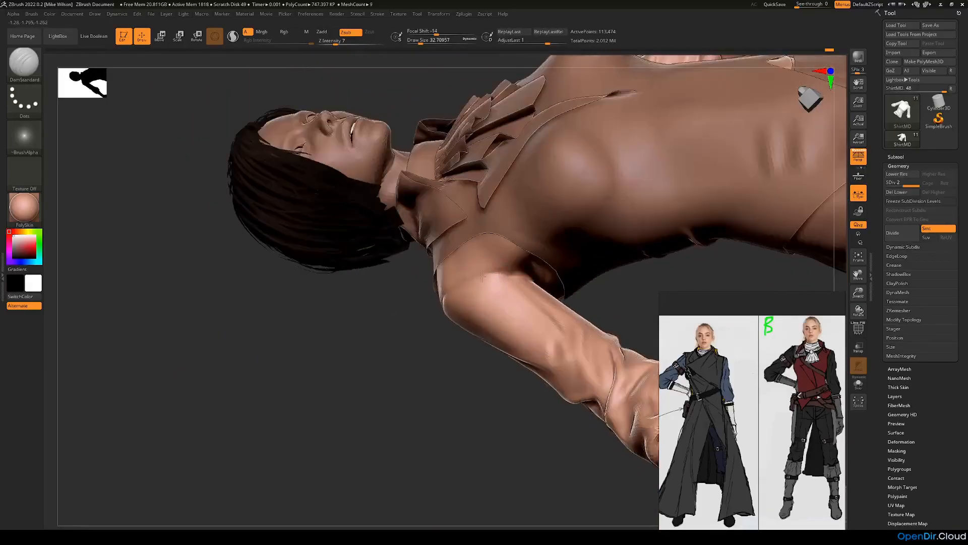
# Divide the shirt to subdivision level 3 and sharpen the shoulder crease on the character's right sleeve.
pyautogui.moveTo(502, 283); pyautogui.dragTo(457, 324, button='right')
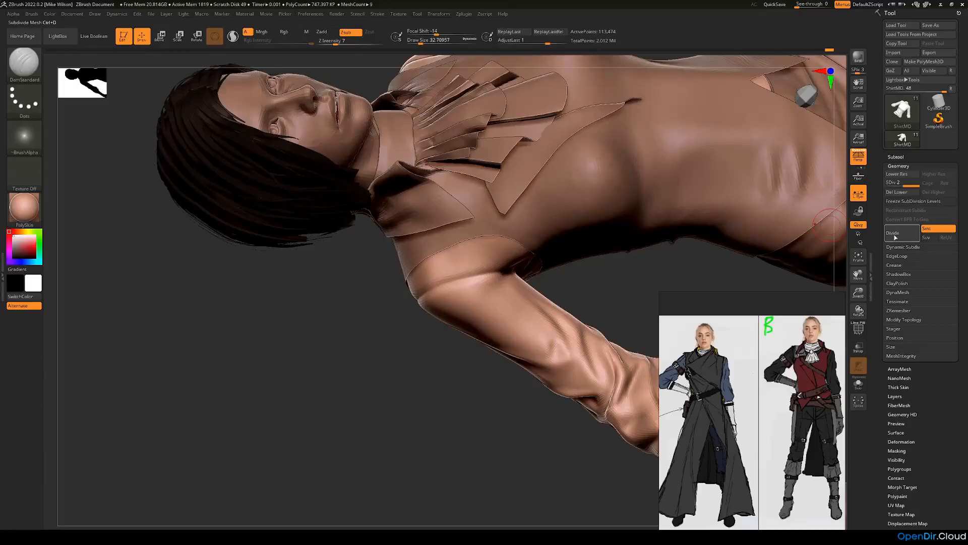
pyautogui.moveTo(359, 355); pyautogui.dragTo(428, 286, button='right')
pyautogui.moveTo(475, 274); pyautogui.dragTo(471, 275)
pyautogui.moveTo(372, 360); pyautogui.dragTo(391, 311, button='right')
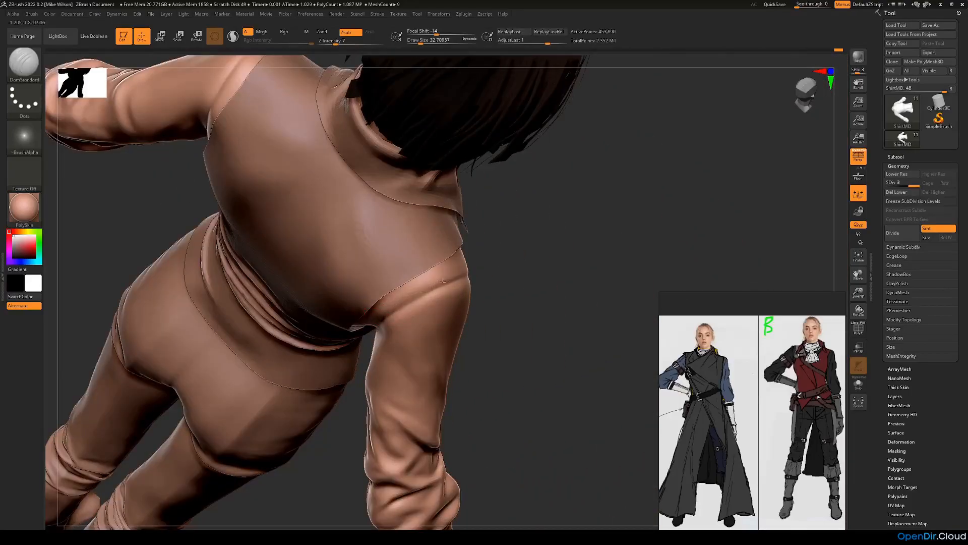
pyautogui.moveTo(474, 283); pyautogui.dragTo(376, 334, button='right')
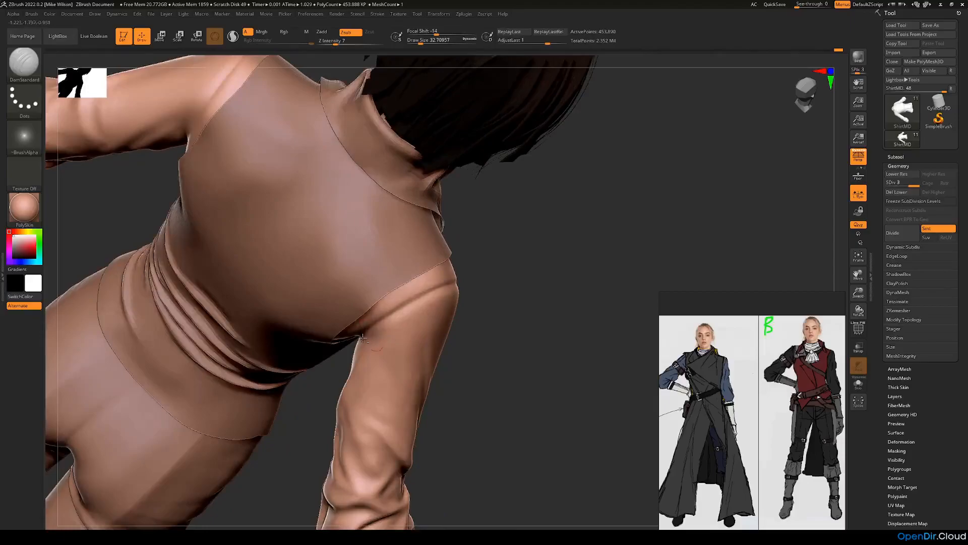
pyautogui.moveTo(472, 283); pyautogui.dragTo(416, 303, button='right')
pyautogui.moveTo(409, 300); pyautogui.dragTo(467, 285)
pyautogui.moveTo(372, 346); pyautogui.dragTo(444, 293, button='right')
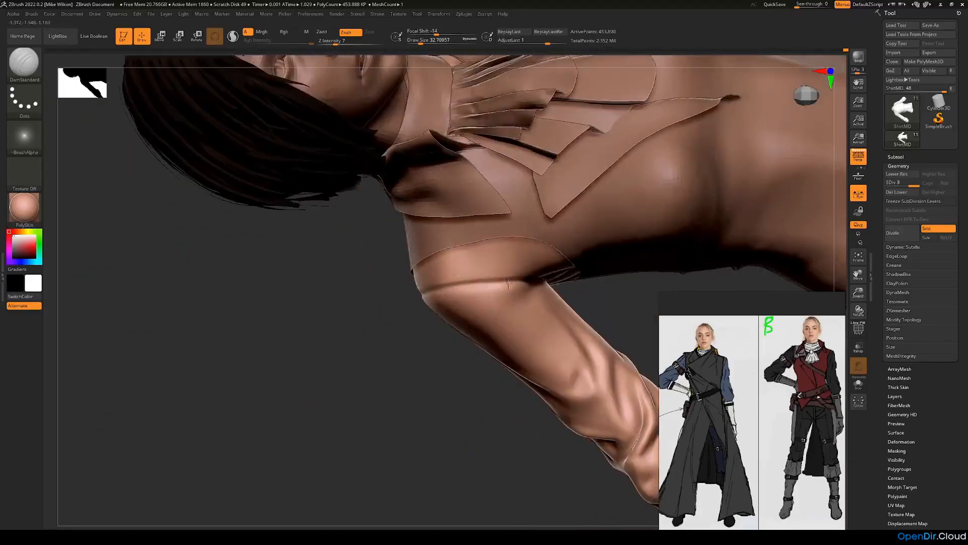
# Deepen the shoulder crease across the front and top of the character's left sleeve.
pyautogui.moveTo(369, 327); pyautogui.dragTo(428, 216, button='right')
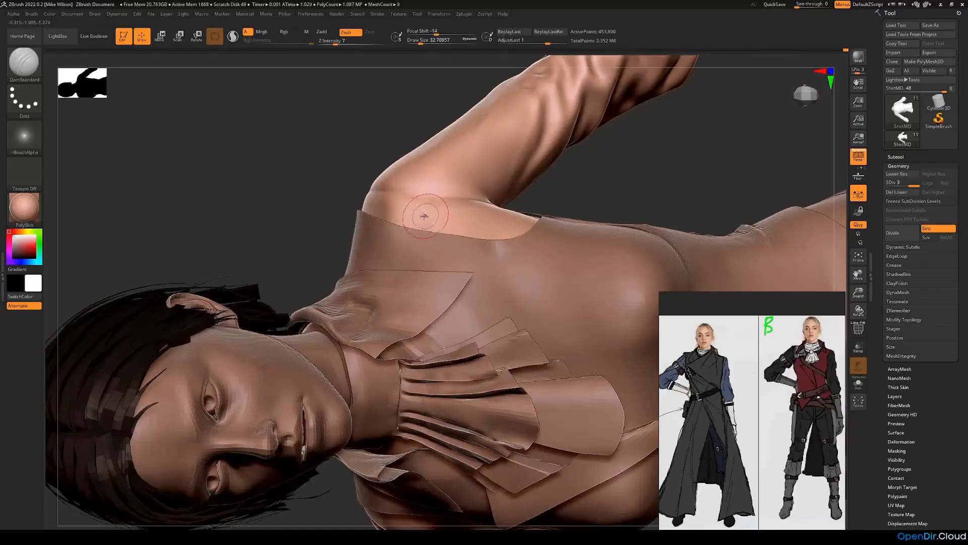
pyautogui.moveTo(358, 183); pyautogui.dragTo(359, 192, button='right')
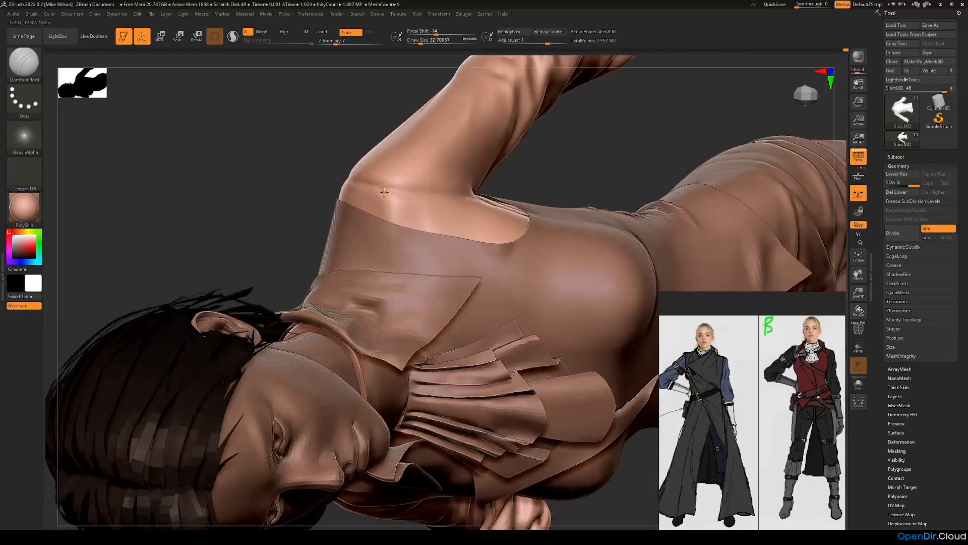
pyautogui.moveTo(449, 182); pyautogui.dragTo(400, 206, button='right')
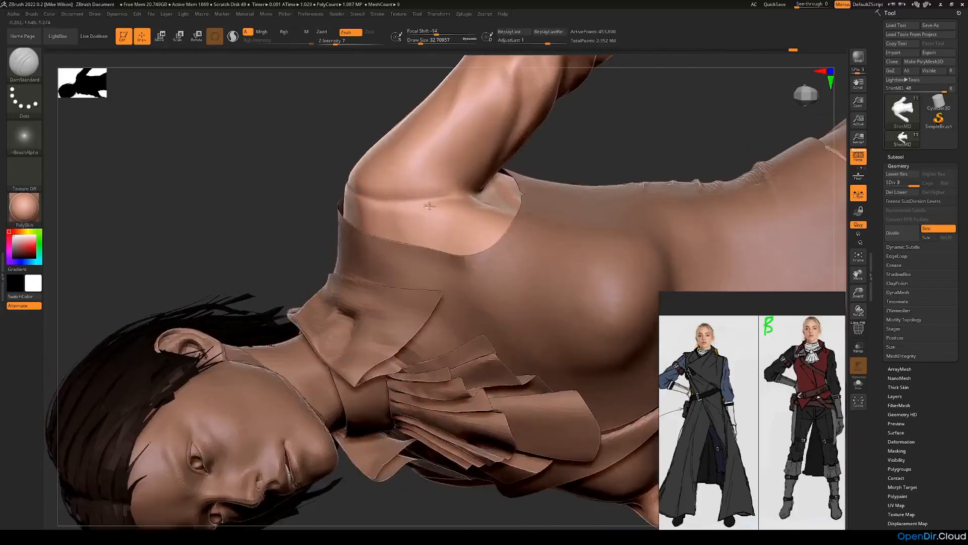
pyautogui.moveTo(319, 177); pyautogui.dragTo(347, 175, button='right')
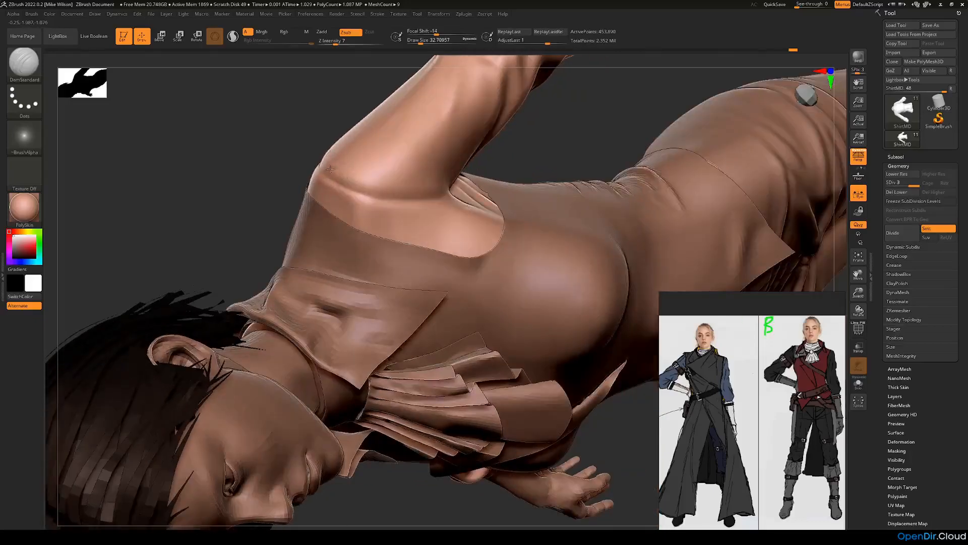
pyautogui.moveTo(554, 156); pyautogui.dragTo(378, 187, button='right')
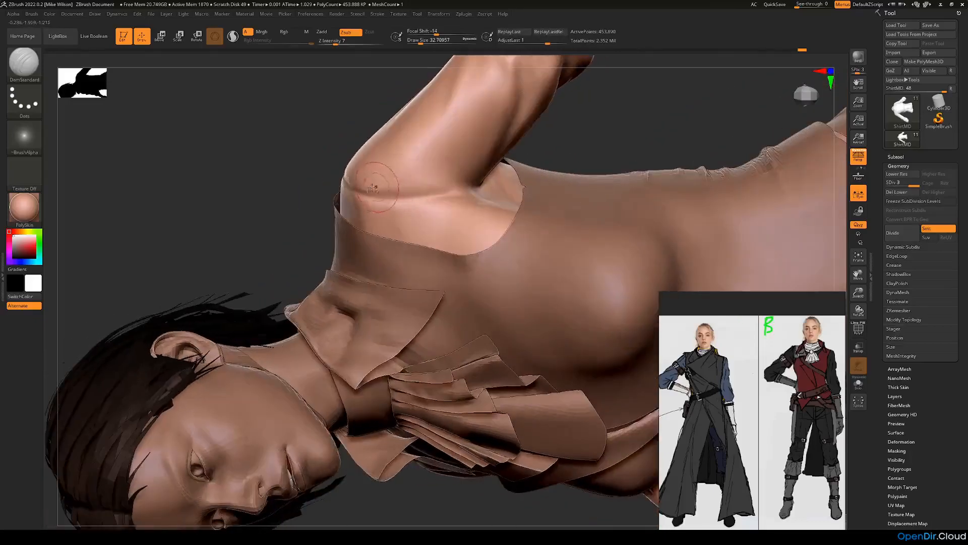
# Sharpen the left sleeve's shoulder crease along the back of the armhole.
pyautogui.moveTo(281, 173); pyautogui.dragTo(313, 216, button='right')
pyautogui.click(343, 220)
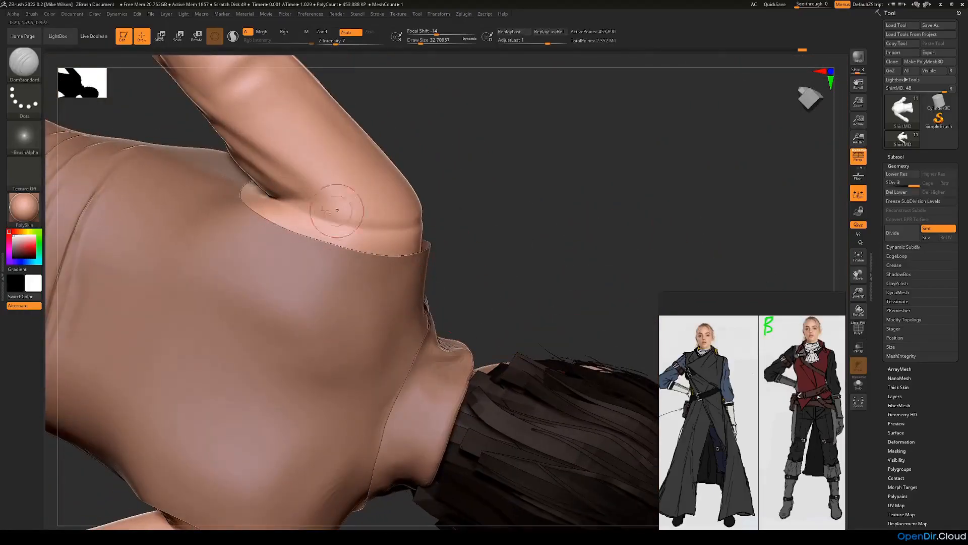
pyautogui.moveTo(462, 220); pyautogui.dragTo(384, 219, button='right')
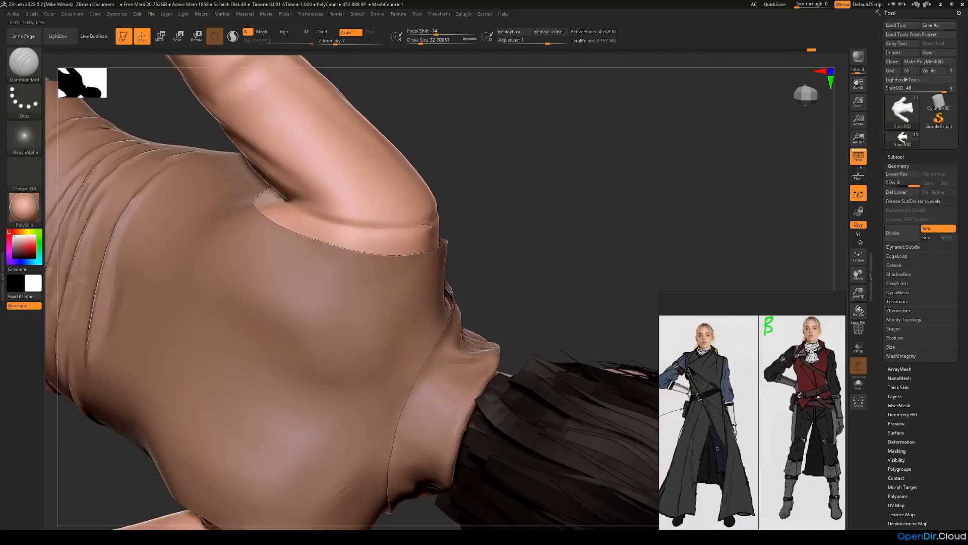
pyautogui.moveTo(486, 228); pyautogui.dragTo(428, 220, button='right')
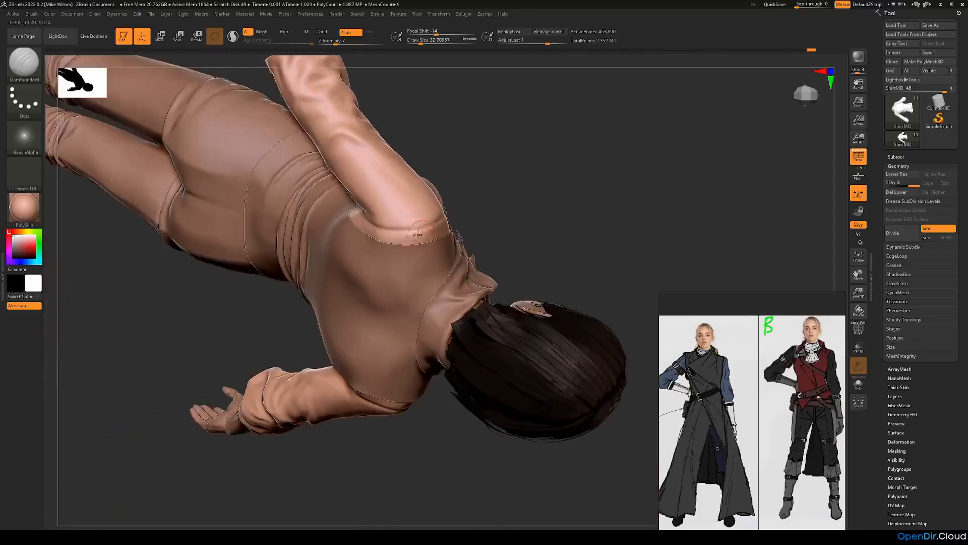
# Review both shoulder seams from the front and lower the shirt to subdivision level 2.
pyautogui.moveTo(484, 210)
pyautogui.mouseDown(button='right')
pyautogui.moveTo(521, 179)
pyautogui.moveTo(562, 179)
pyautogui.moveTo(534, 166)
pyautogui.mouseUp(button='right')
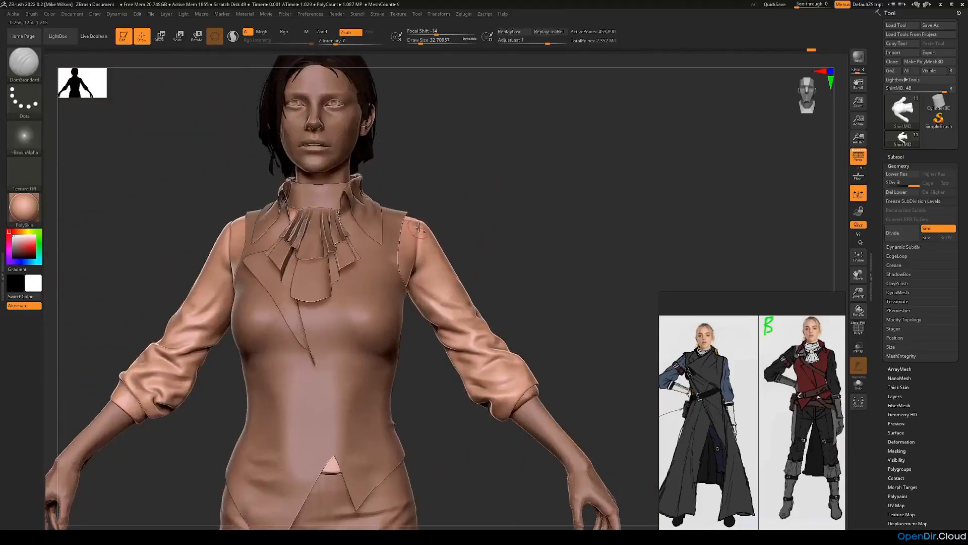
pyautogui.moveTo(422, 270); pyautogui.dragTo(478, 261, button='right')
pyautogui.moveTo(574, 251); pyautogui.dragTo(603, 254, button='right')
pyautogui.hotkey('shift', 'd')
# Switch to the Pinch brush at a draw size of about 90 and tighten the character's left shoulder seam.
pyautogui.click(29, 71)
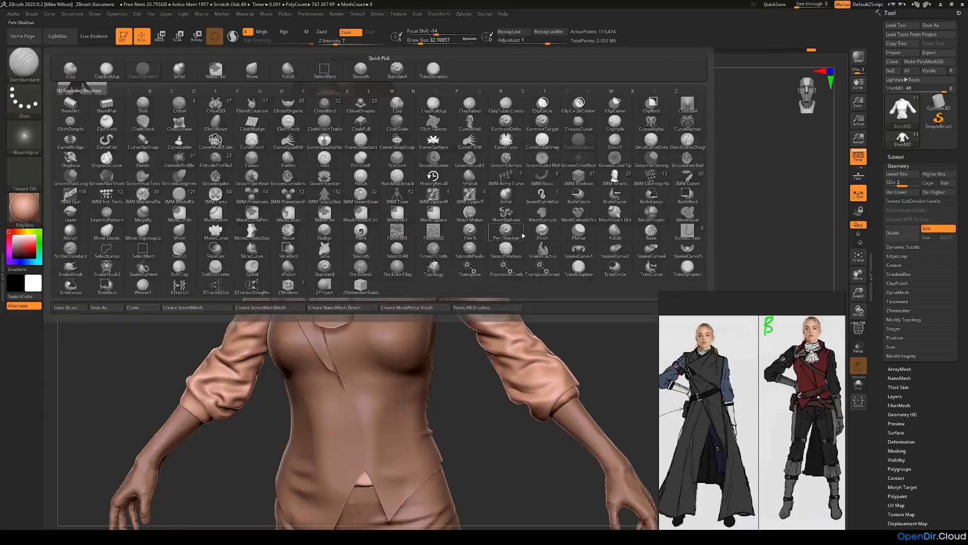
pyautogui.click(543, 232)
pyautogui.moveTo(474, 228); pyautogui.dragTo(466, 214)
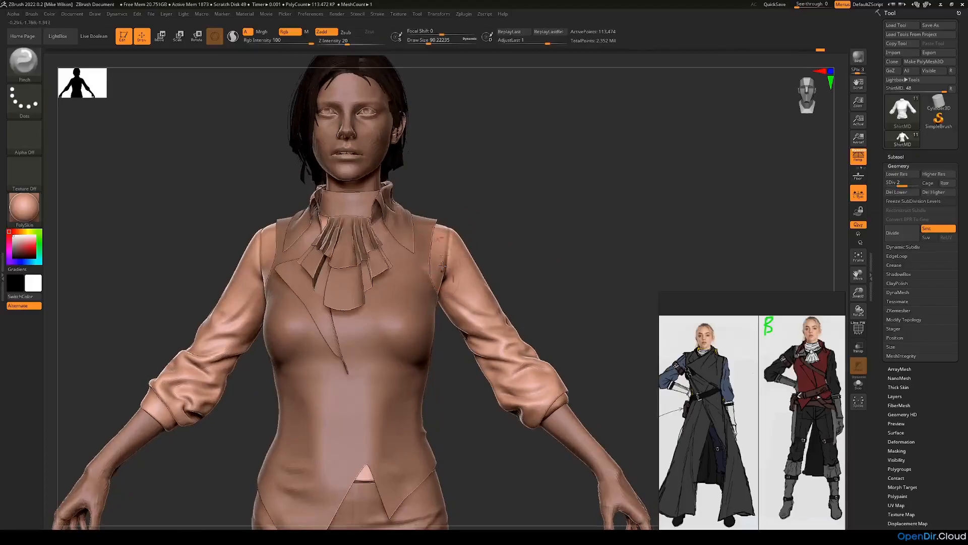
pyautogui.moveTo(446, 260); pyautogui.dragTo(469, 199)
# Pinch the shoulder seam on the character's right sleeve and check the shirt on the whole figure.
pyautogui.moveTo(456, 242); pyautogui.dragTo(356, 194)
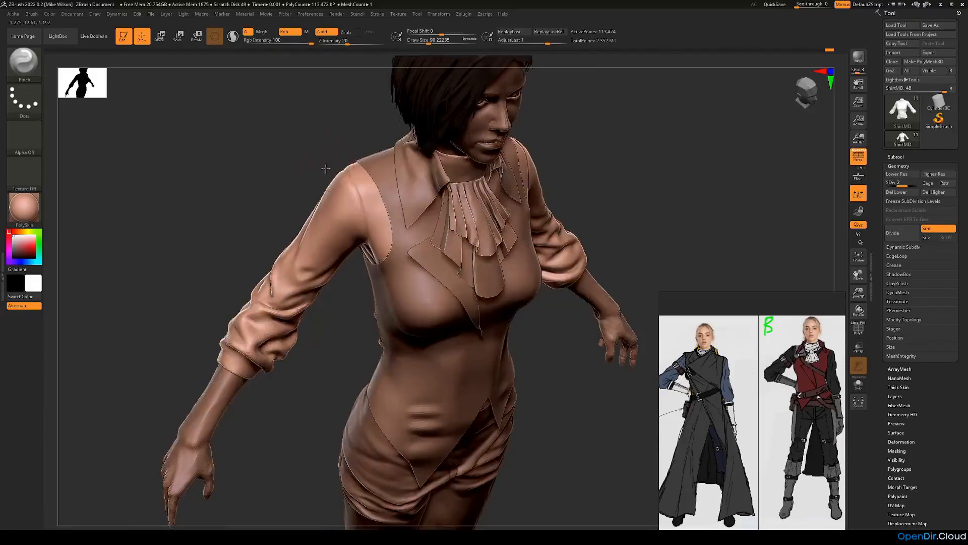
pyautogui.moveTo(322, 159); pyautogui.dragTo(348, 170)
pyautogui.moveTo(397, 218); pyautogui.dragTo(690, 256)
pyautogui.click(859, 328)
pyautogui.hotkey('shift', 'f')
pyautogui.moveTo(666, 207); pyautogui.dragTo(664, 237)
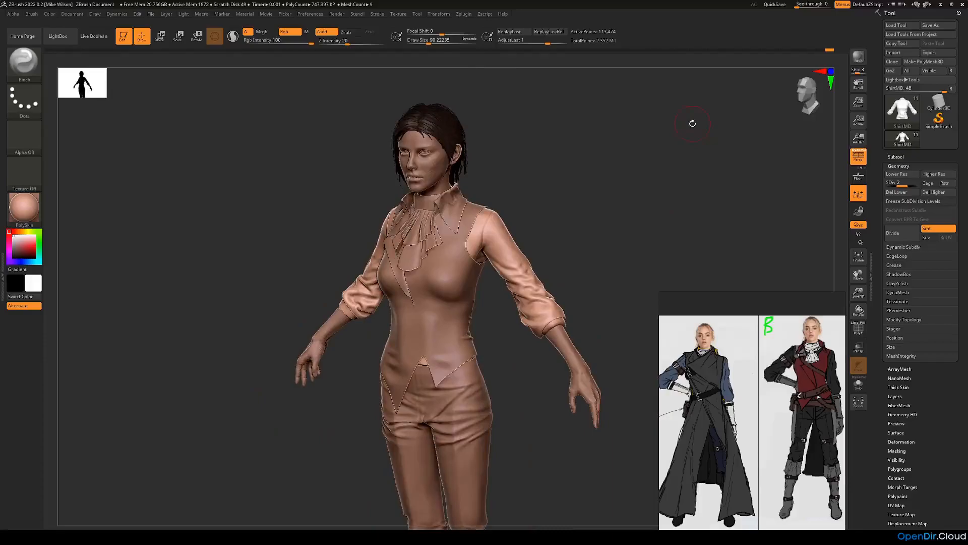